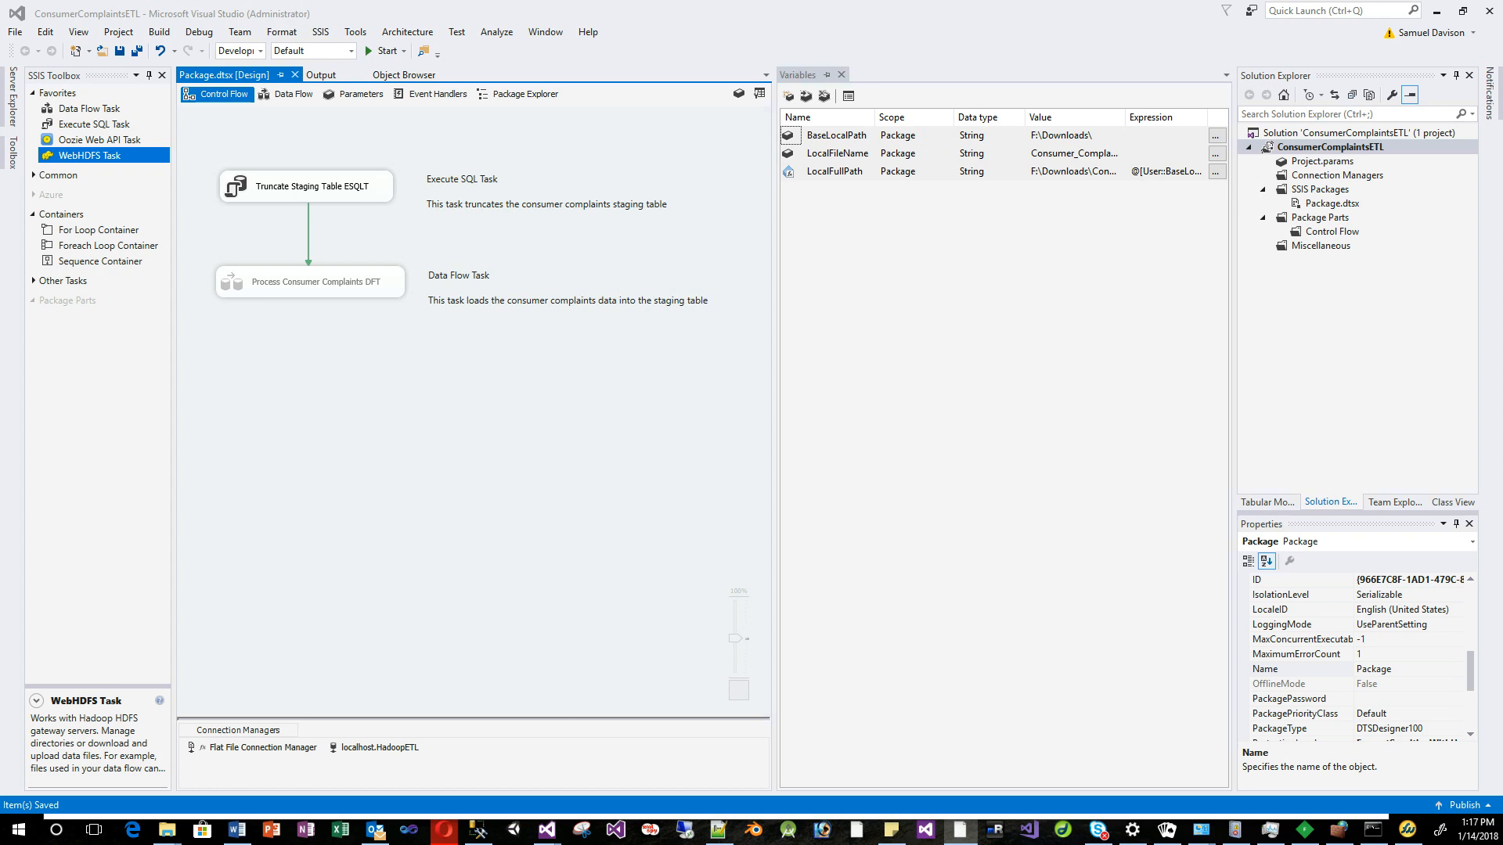
Drag a WebHDFS Task from the SSIS Toolbox to below the Data Flow Task.
{"action": "left_click", "coordinate": [89, 156]}
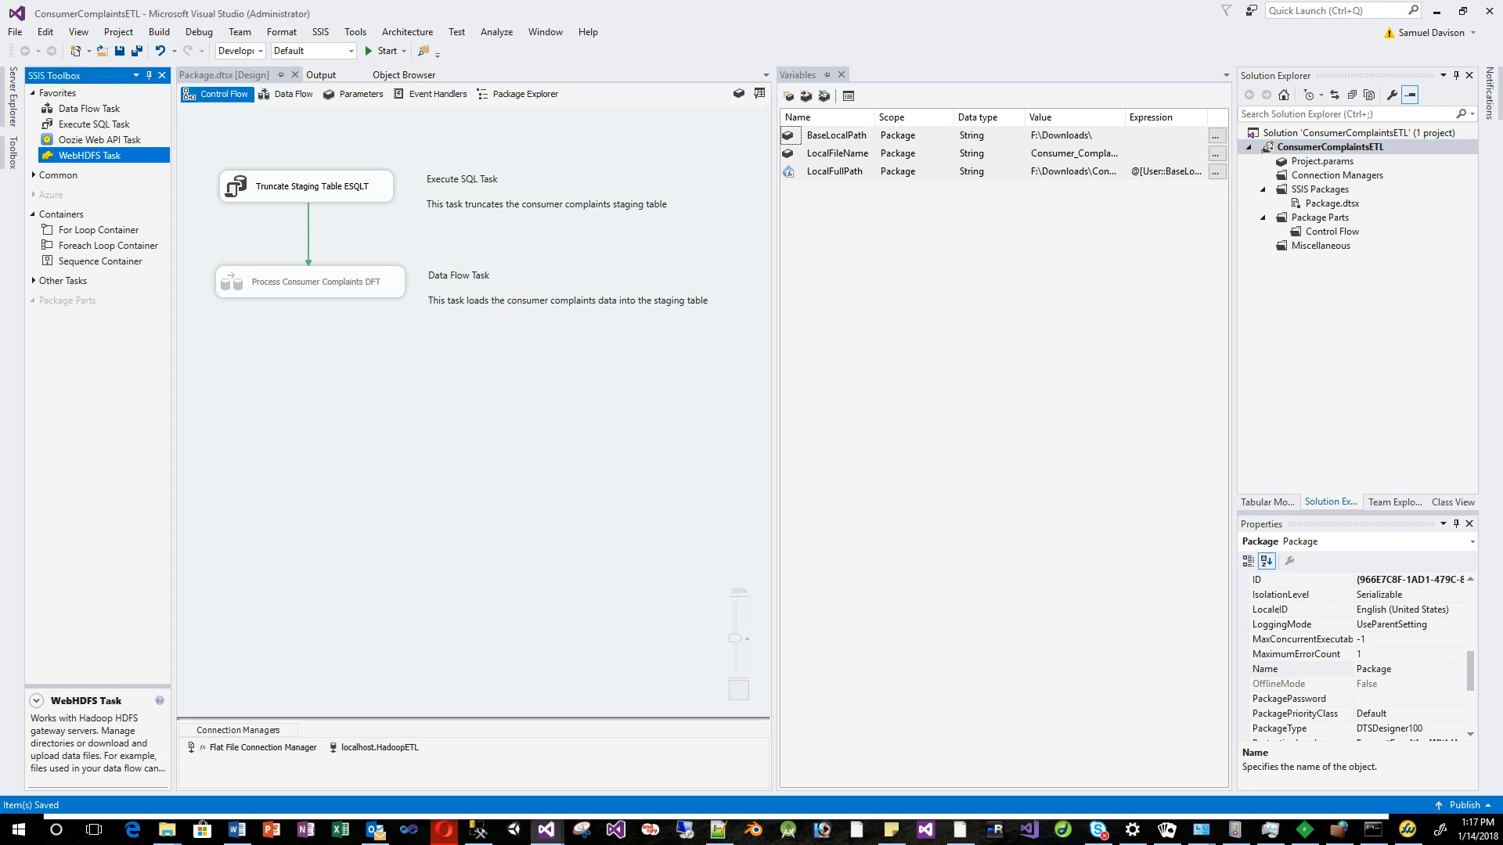
{"action": "left_click_drag", "start_coordinate": [89, 156], "coordinate": [312, 379]}
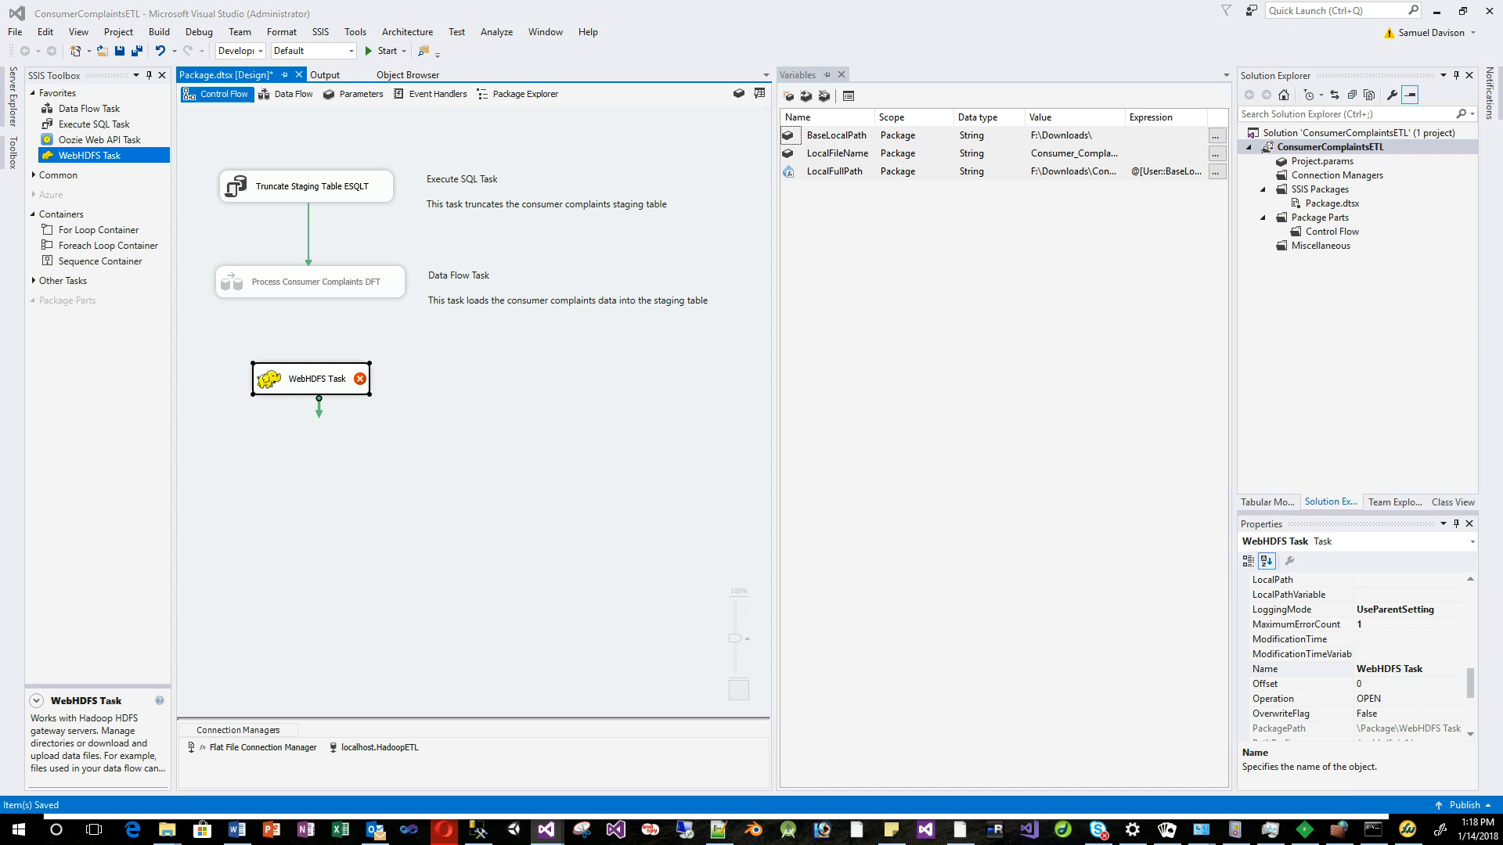
Set the WebHDFS Task's Operation to MKDIRS in its editor and confirm.
{"action": "double_click", "coordinate": [311, 379]}
{"action": "left_click_drag", "start_coordinate": [665, 169], "coordinate": [517, 175]}
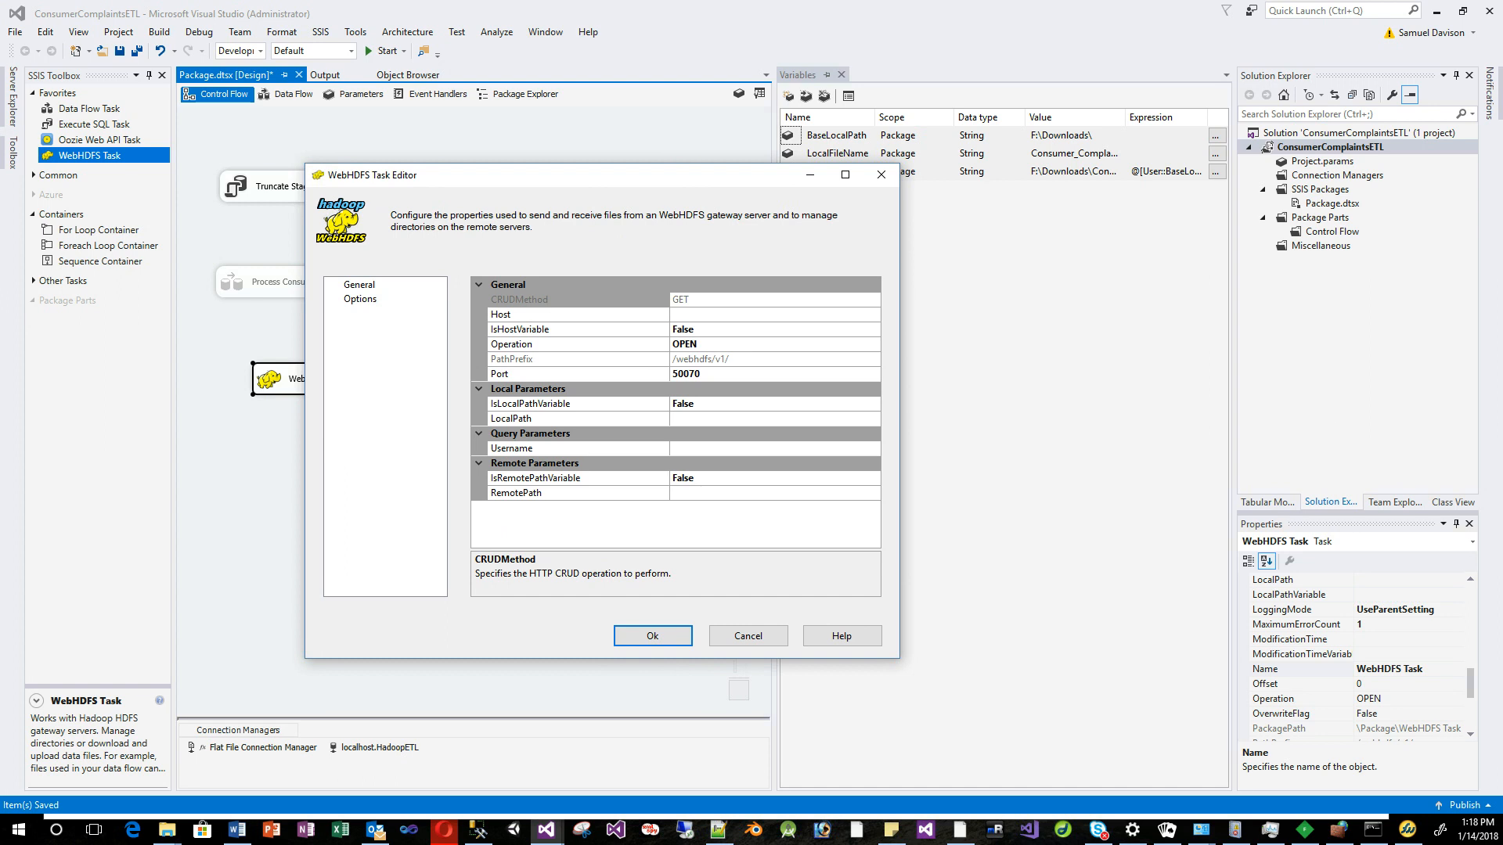
{"action": "left_click", "coordinate": [578, 344]}
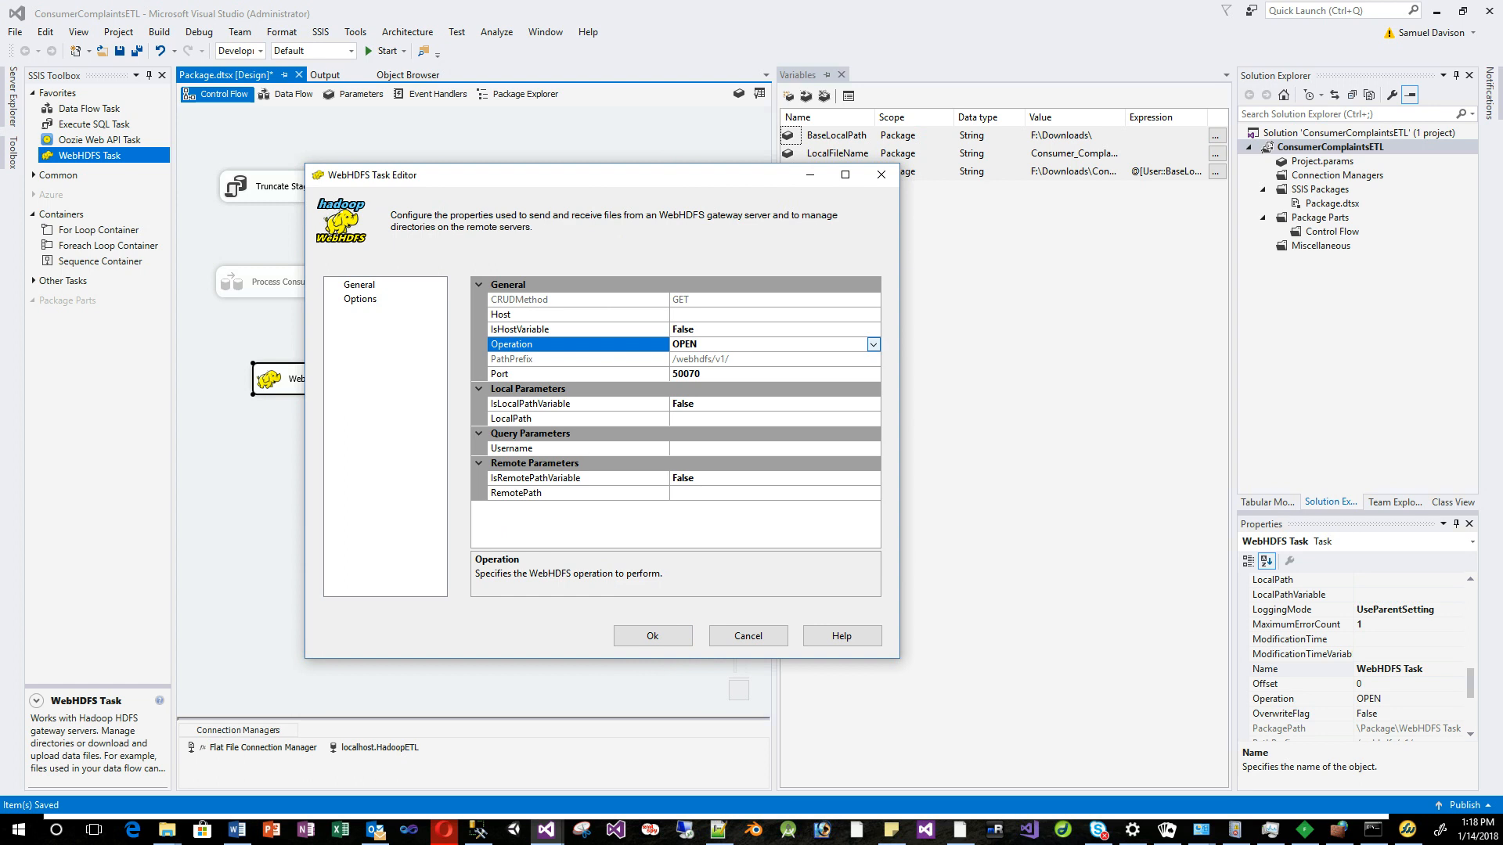
{"action": "left_click", "coordinate": [873, 344]}
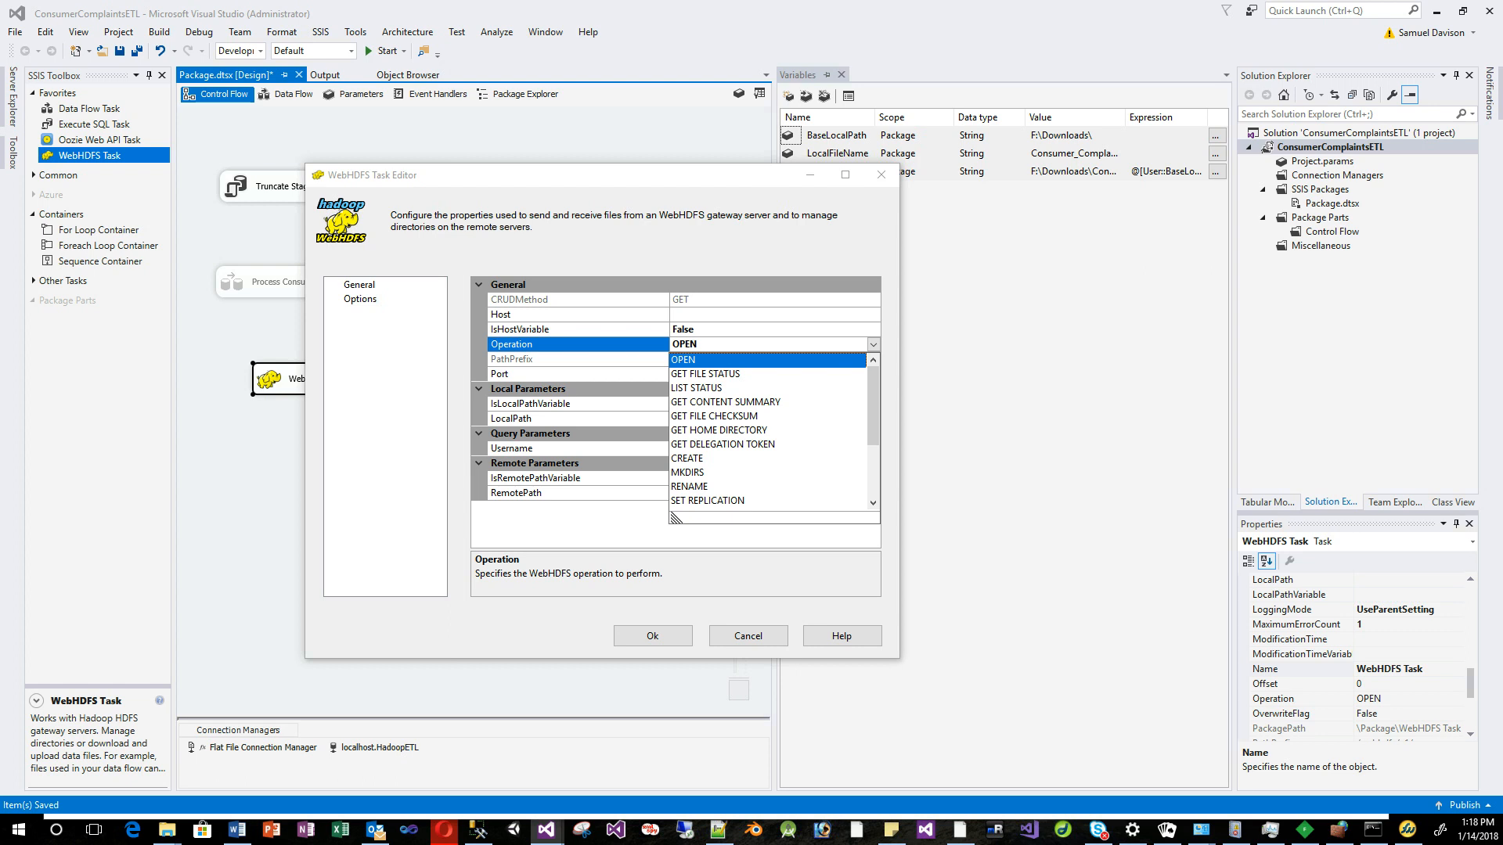
{"action": "left_click", "coordinate": [688, 472]}
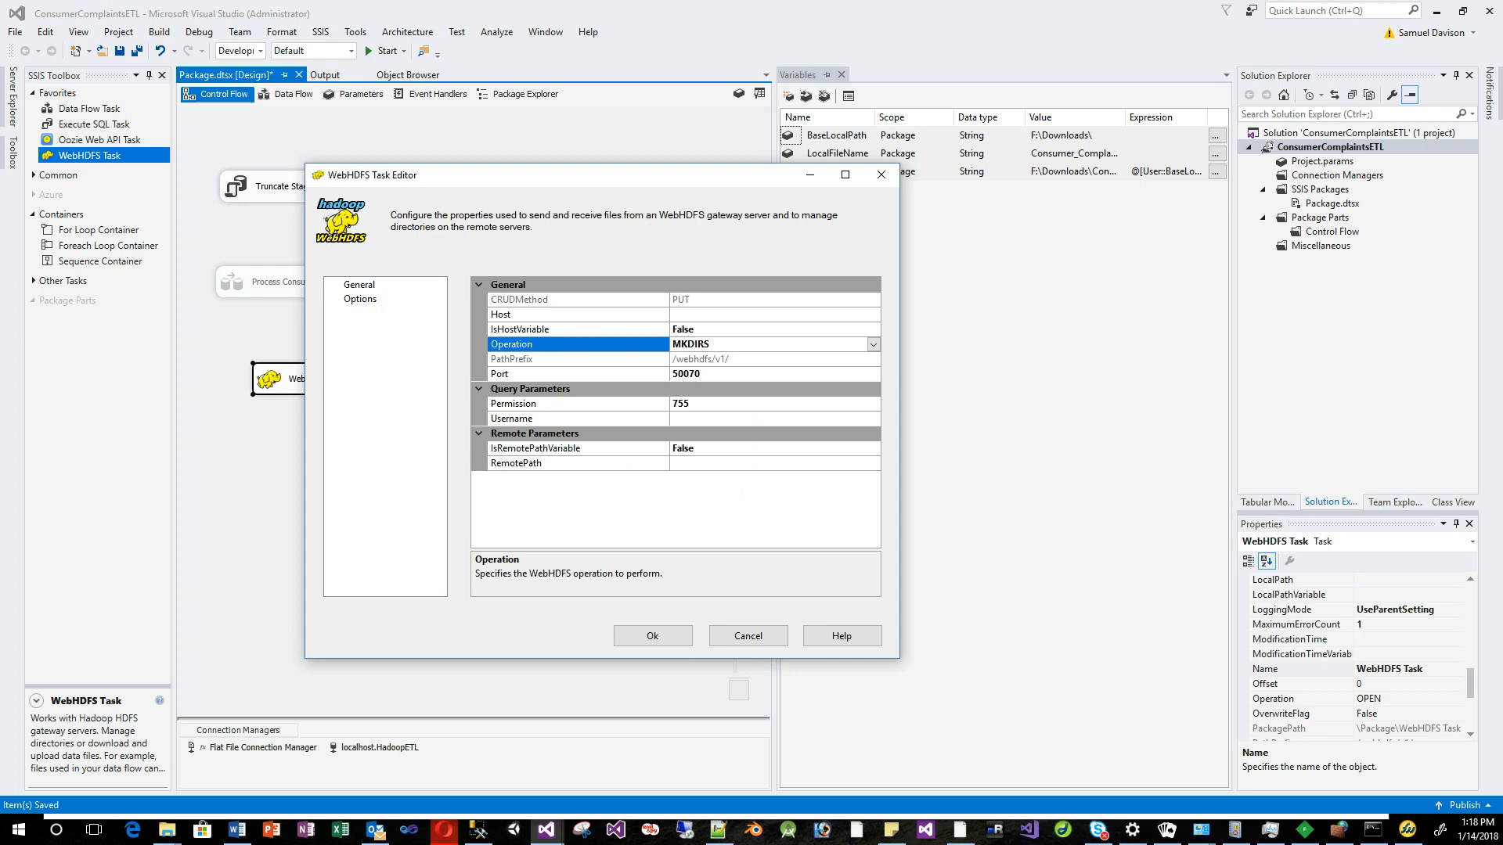
{"action": "left_click", "coordinate": [774, 315]}
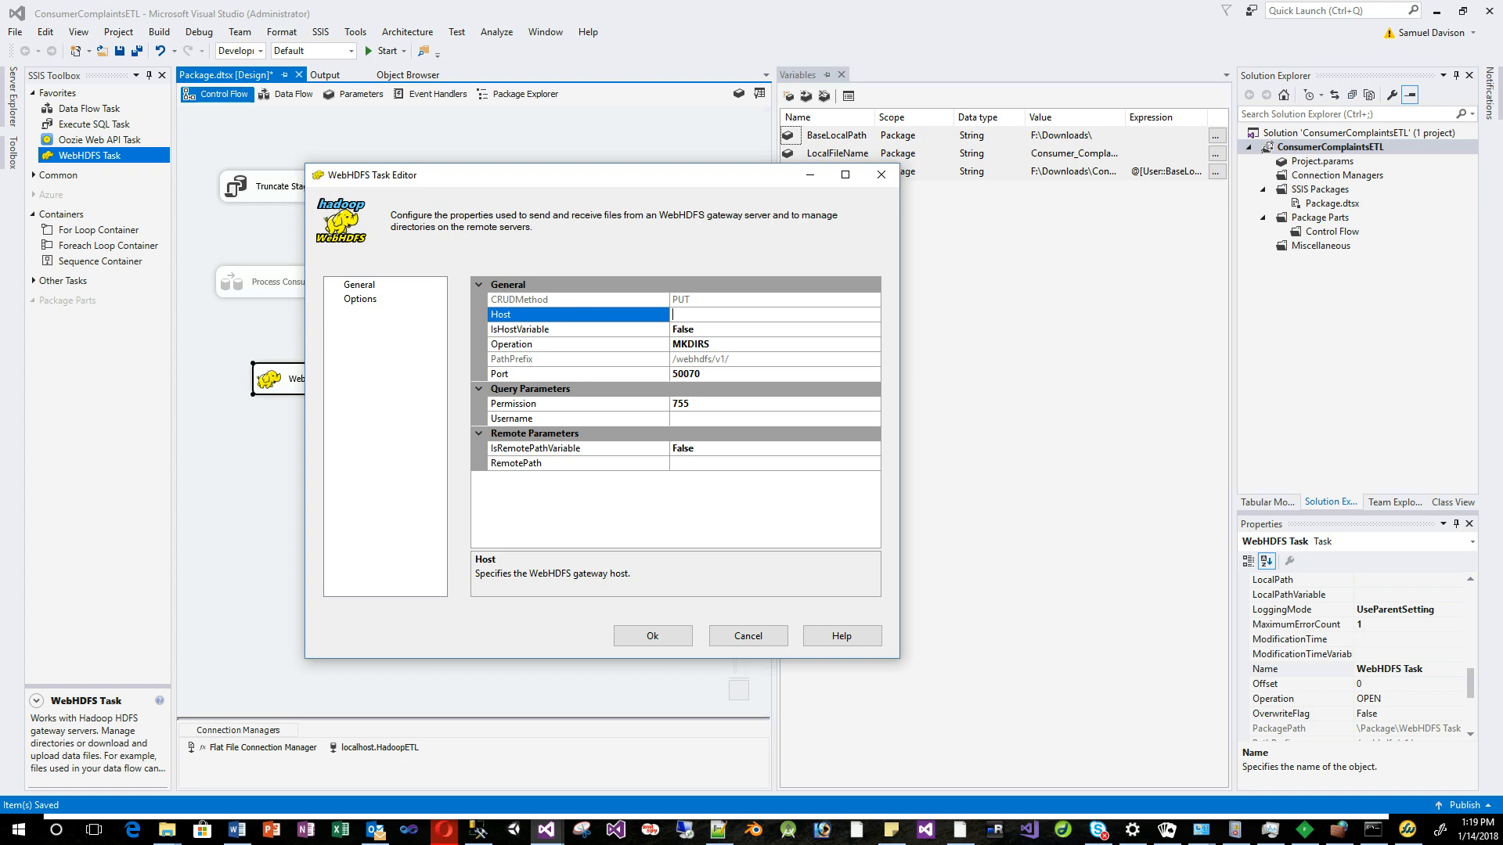
{"action": "left_click", "coordinate": [652, 636]}
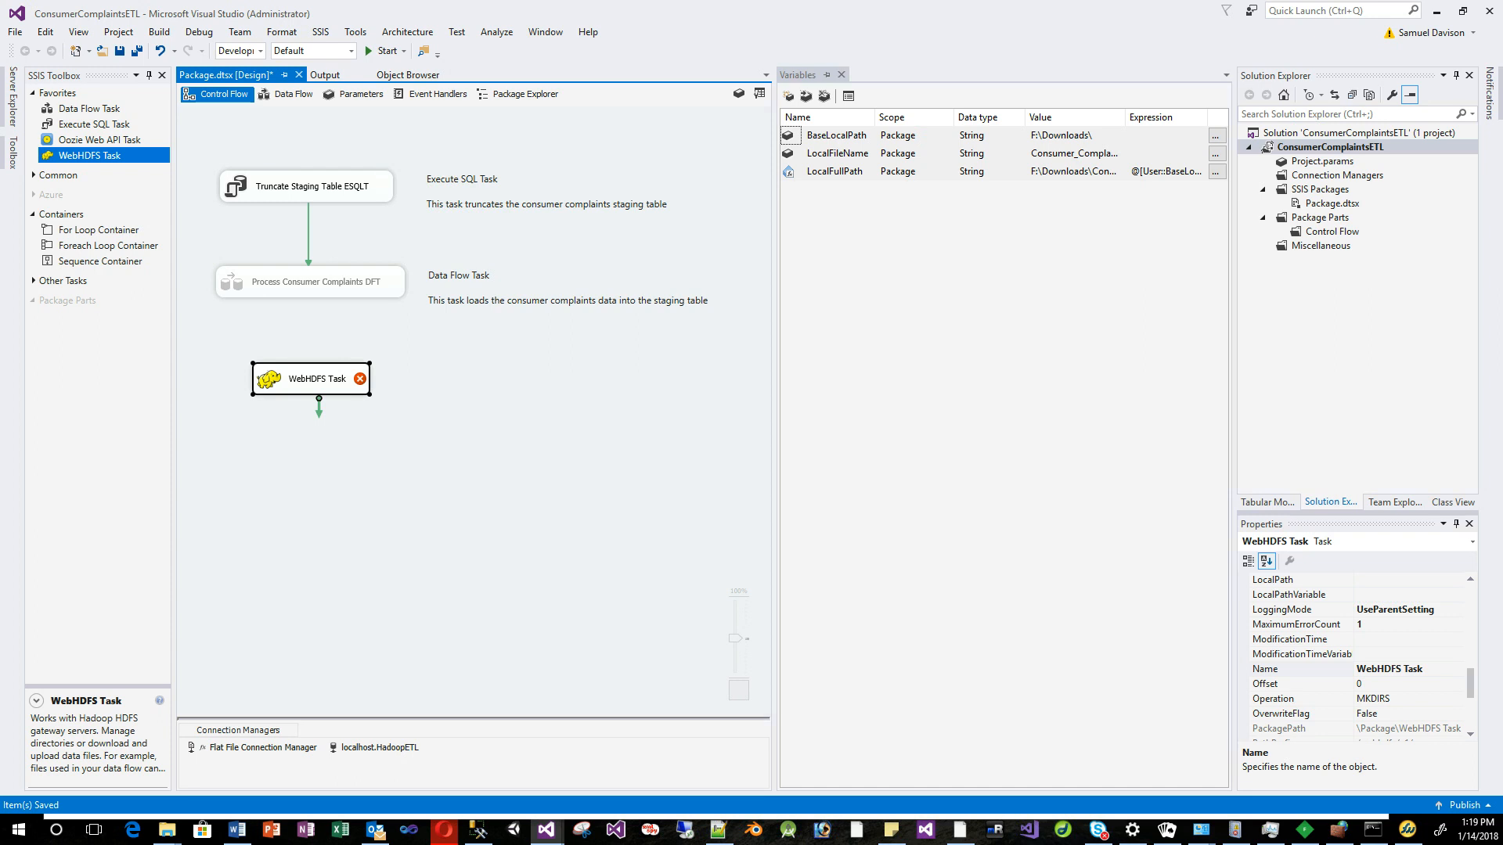
Add a String package variable named HDFSHost.
{"action": "left_click", "coordinate": [789, 96]}
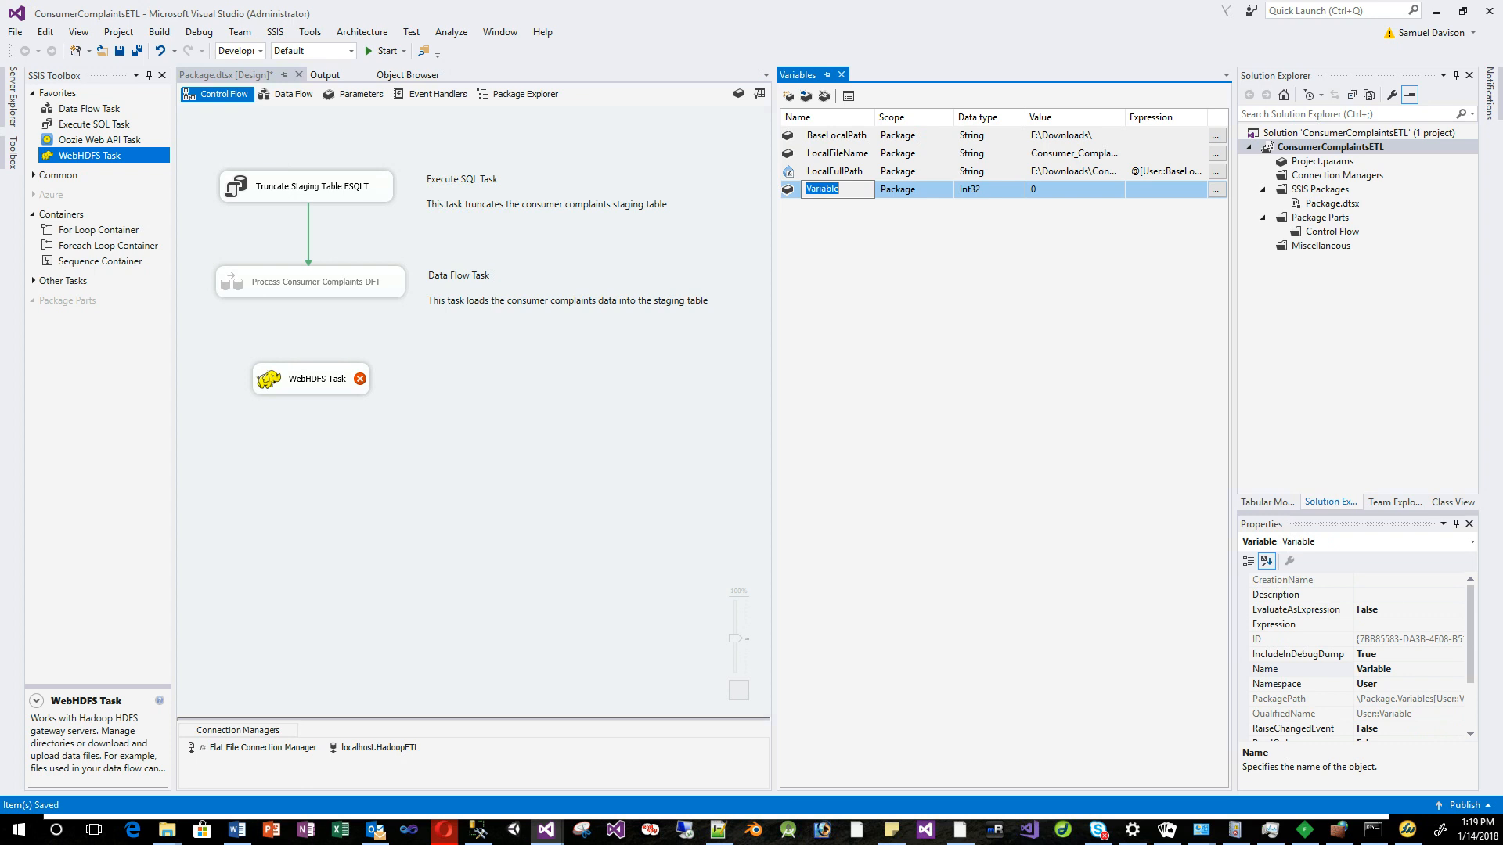
{"action": "type", "text": "HDFSHost"}
{"action": "key", "text": "Return"}
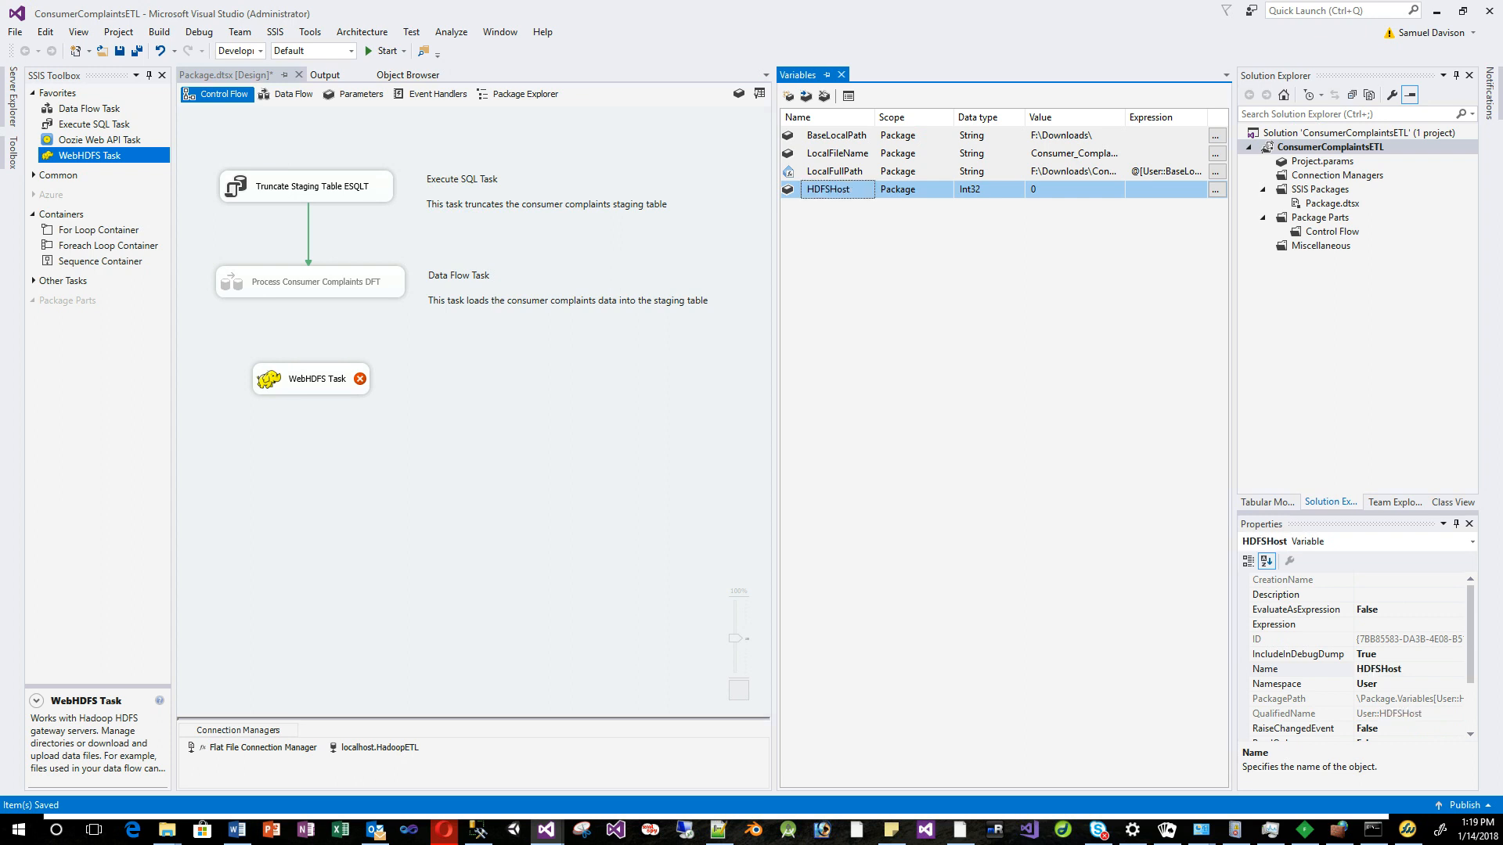
{"action": "left_click", "coordinate": [1010, 190]}
{"action": "left_click", "coordinate": [1018, 190]}
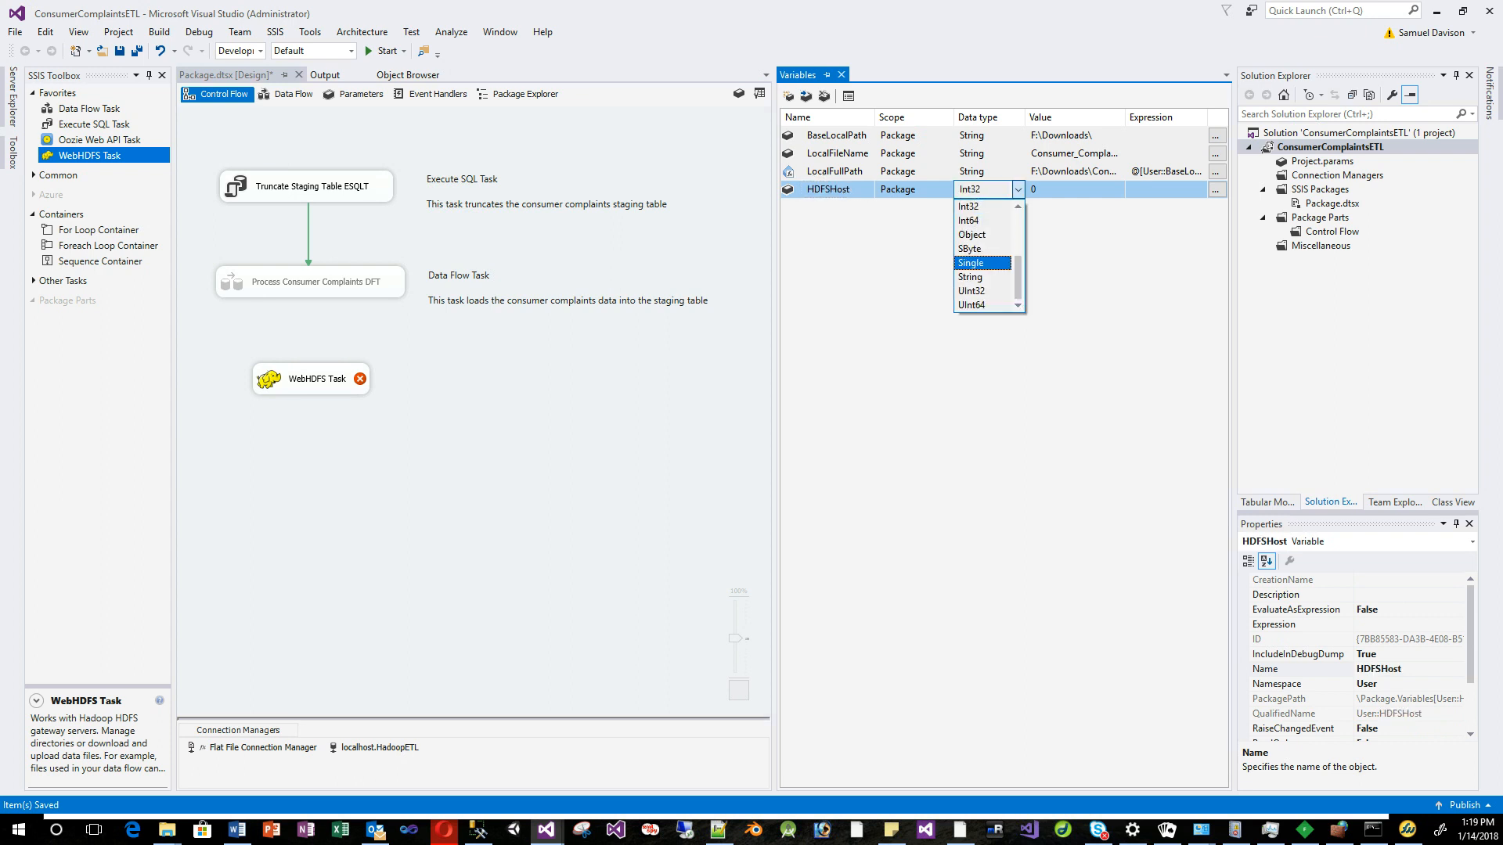
{"action": "key", "text": "Return"}
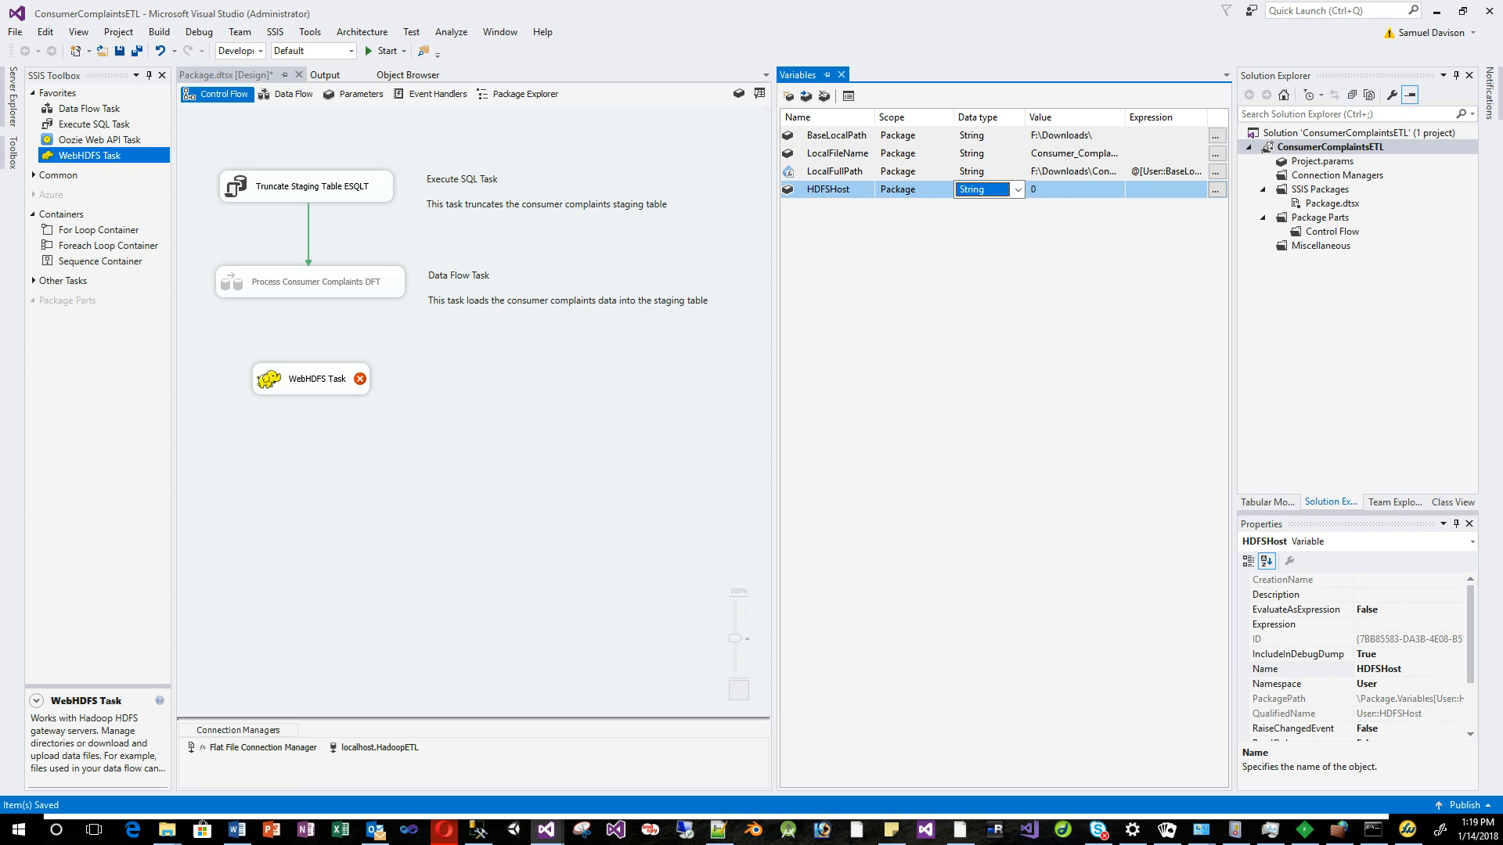
Paste quickstart.cloudera as HDFSHost's value and reopen the WebHDFS Task editor.
{"action": "key", "text": "alt+Tab"}
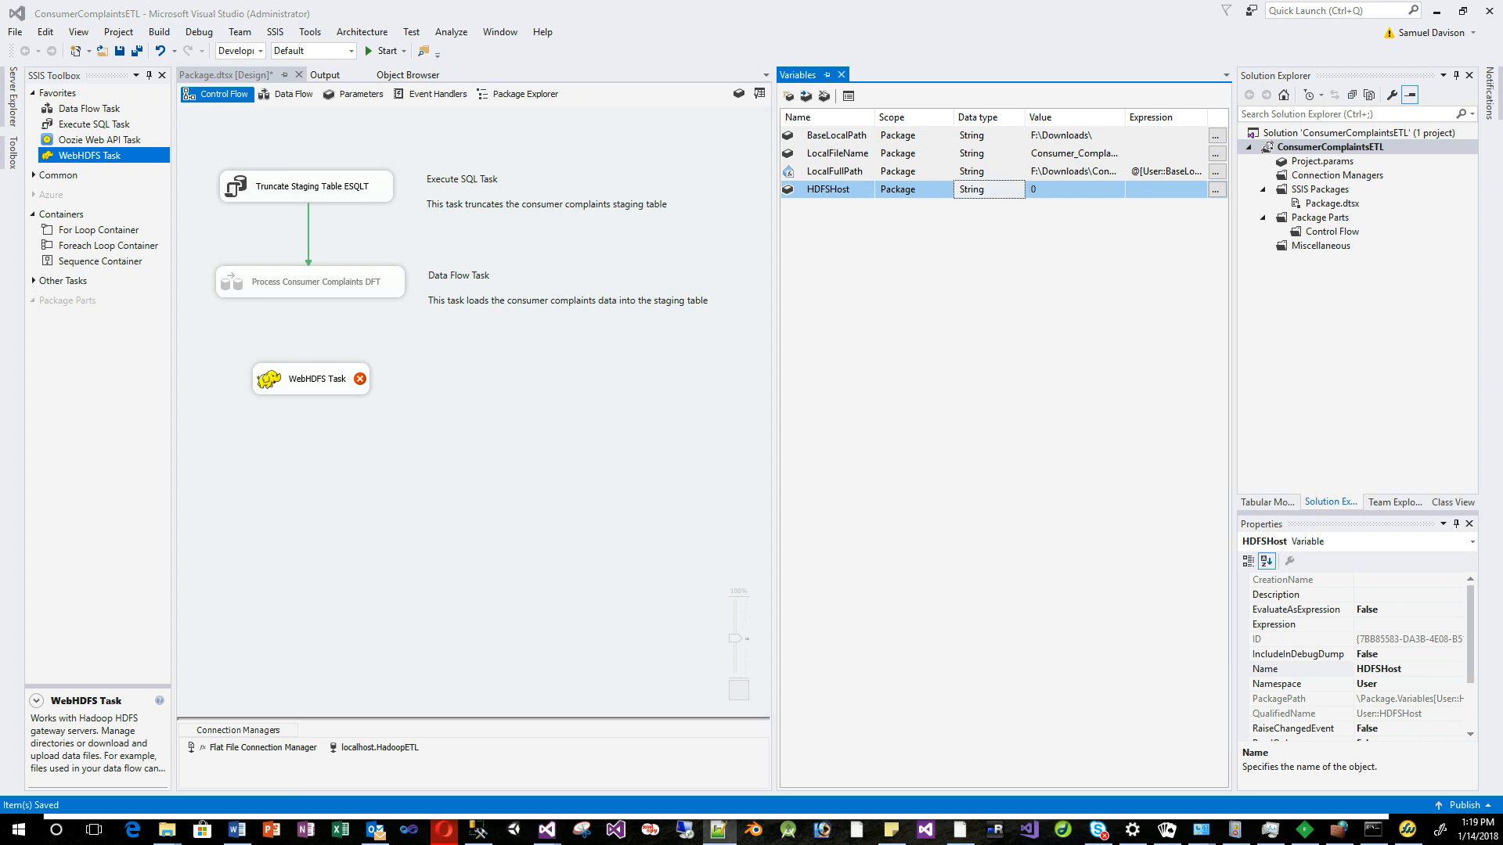
{"action": "left_click", "coordinate": [1055, 190]}
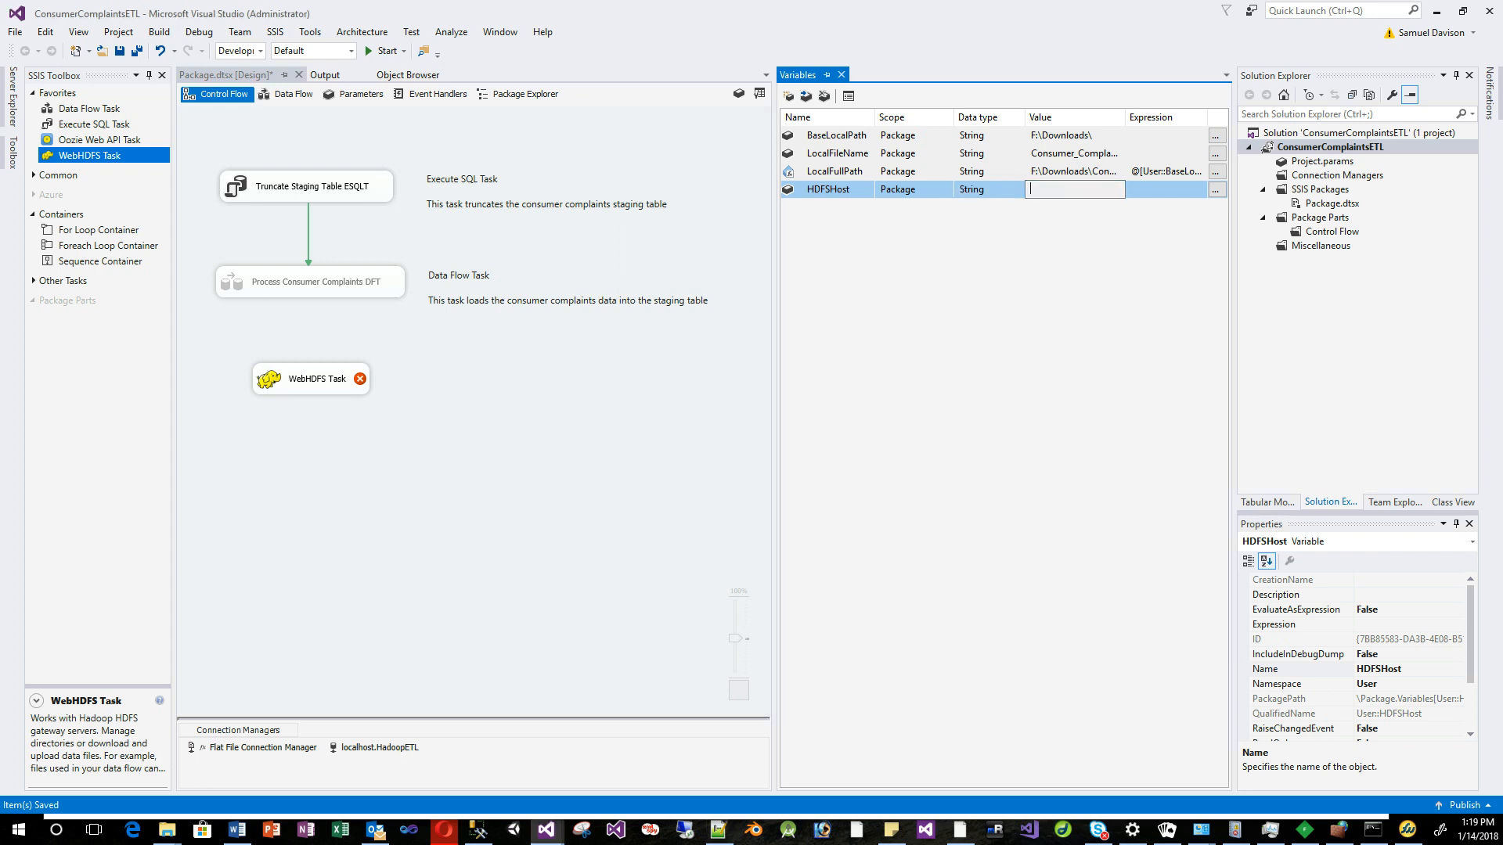
{"action": "right_click", "coordinate": [1055, 189]}
{"action": "left_click", "coordinate": [1093, 256]}
{"action": "key", "text": "Return"}
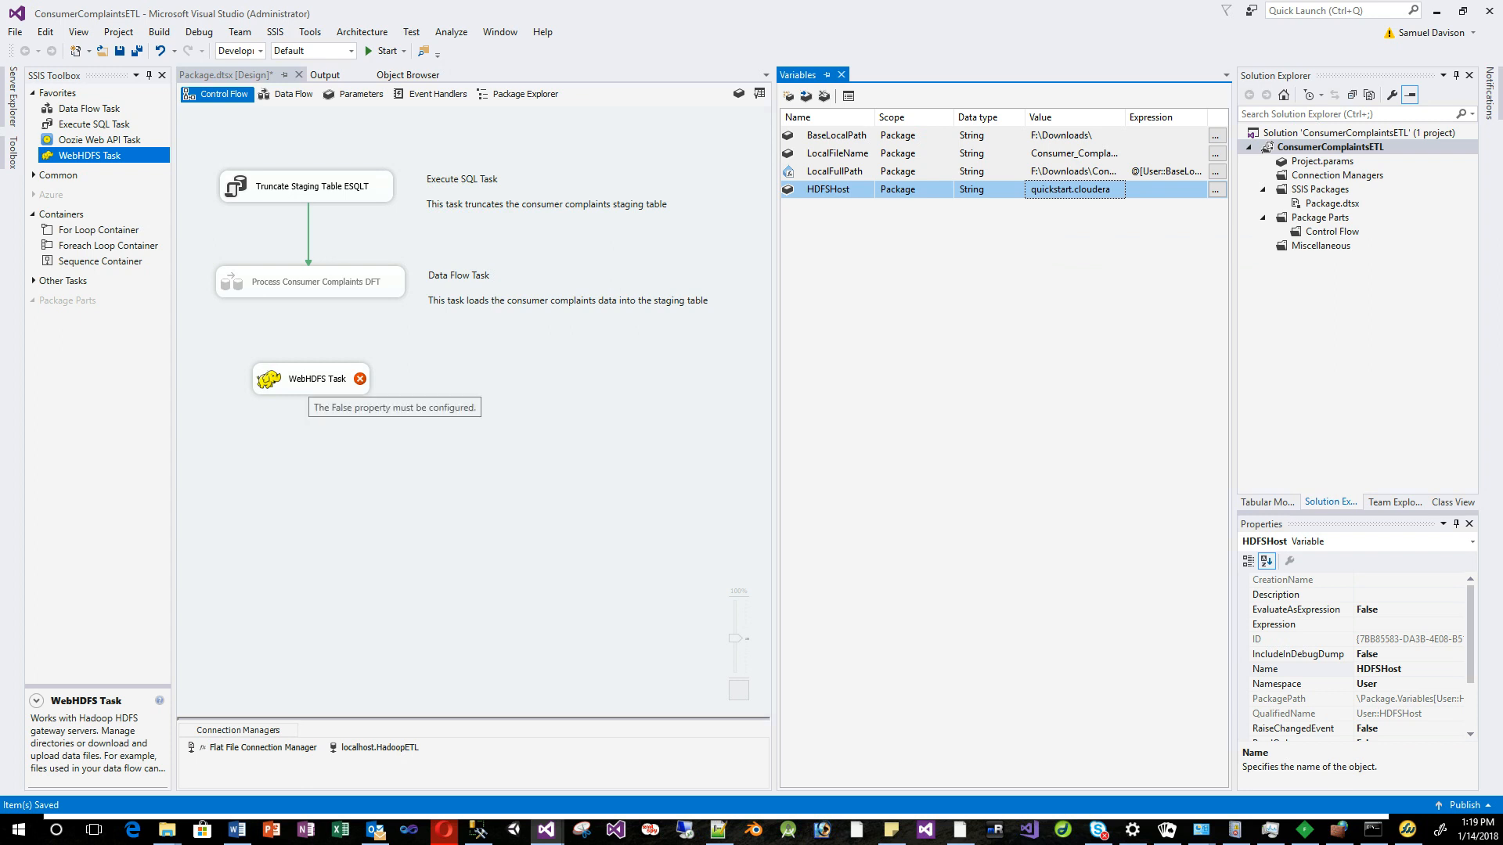
{"action": "double_click", "coordinate": [314, 379]}
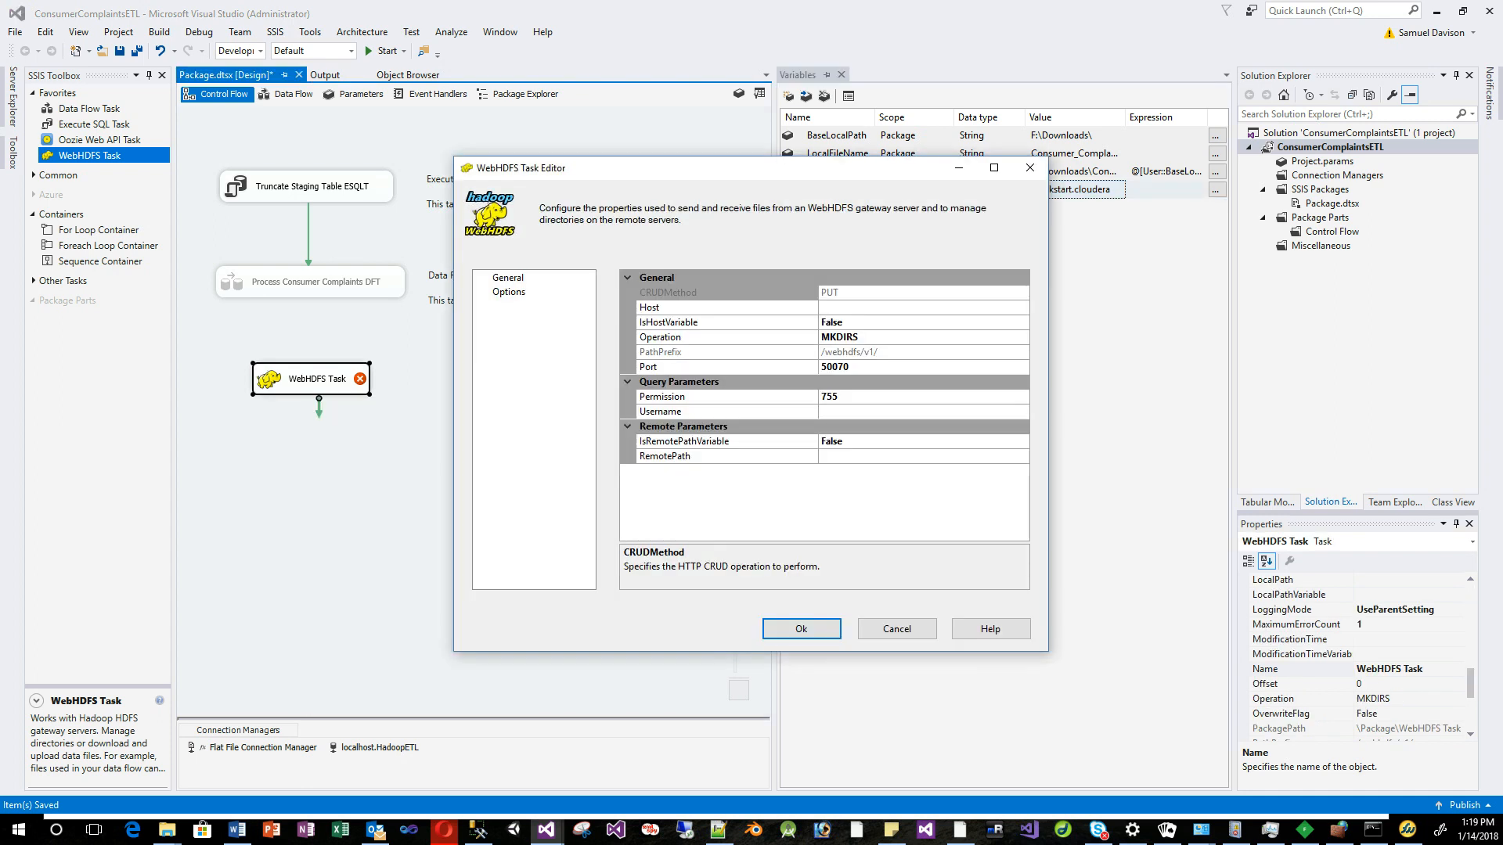
Set IsHostVariable to True and HostVariable to User::HDFSHost, keeping port 50070.
{"action": "left_click", "coordinate": [877, 322]}
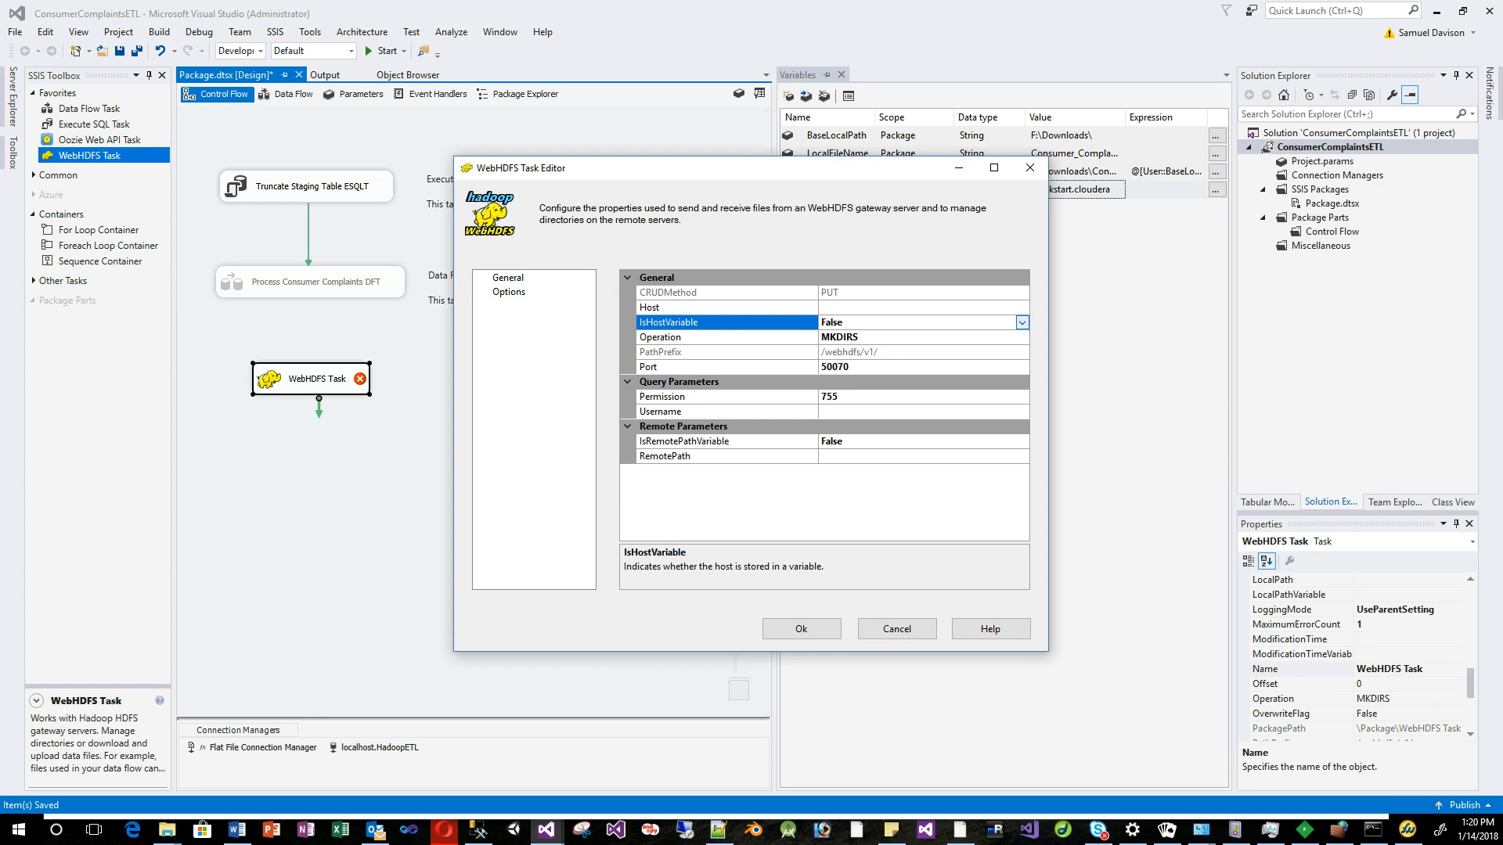
{"action": "left_click", "coordinate": [1022, 323]}
{"action": "left_click", "coordinate": [877, 338]}
{"action": "left_click", "coordinate": [884, 307]}
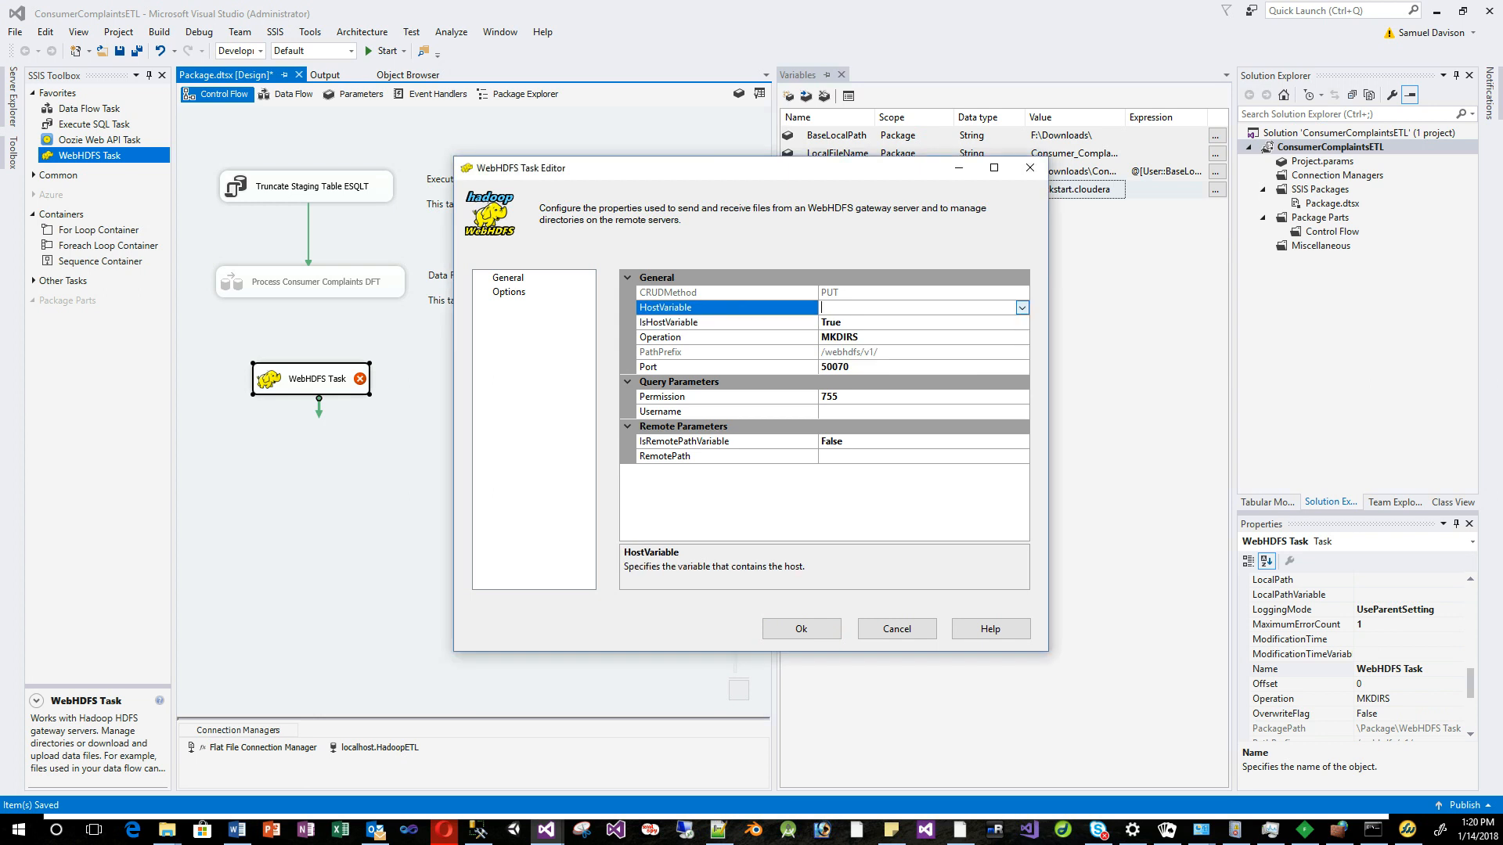
{"action": "left_click", "coordinate": [1022, 308]}
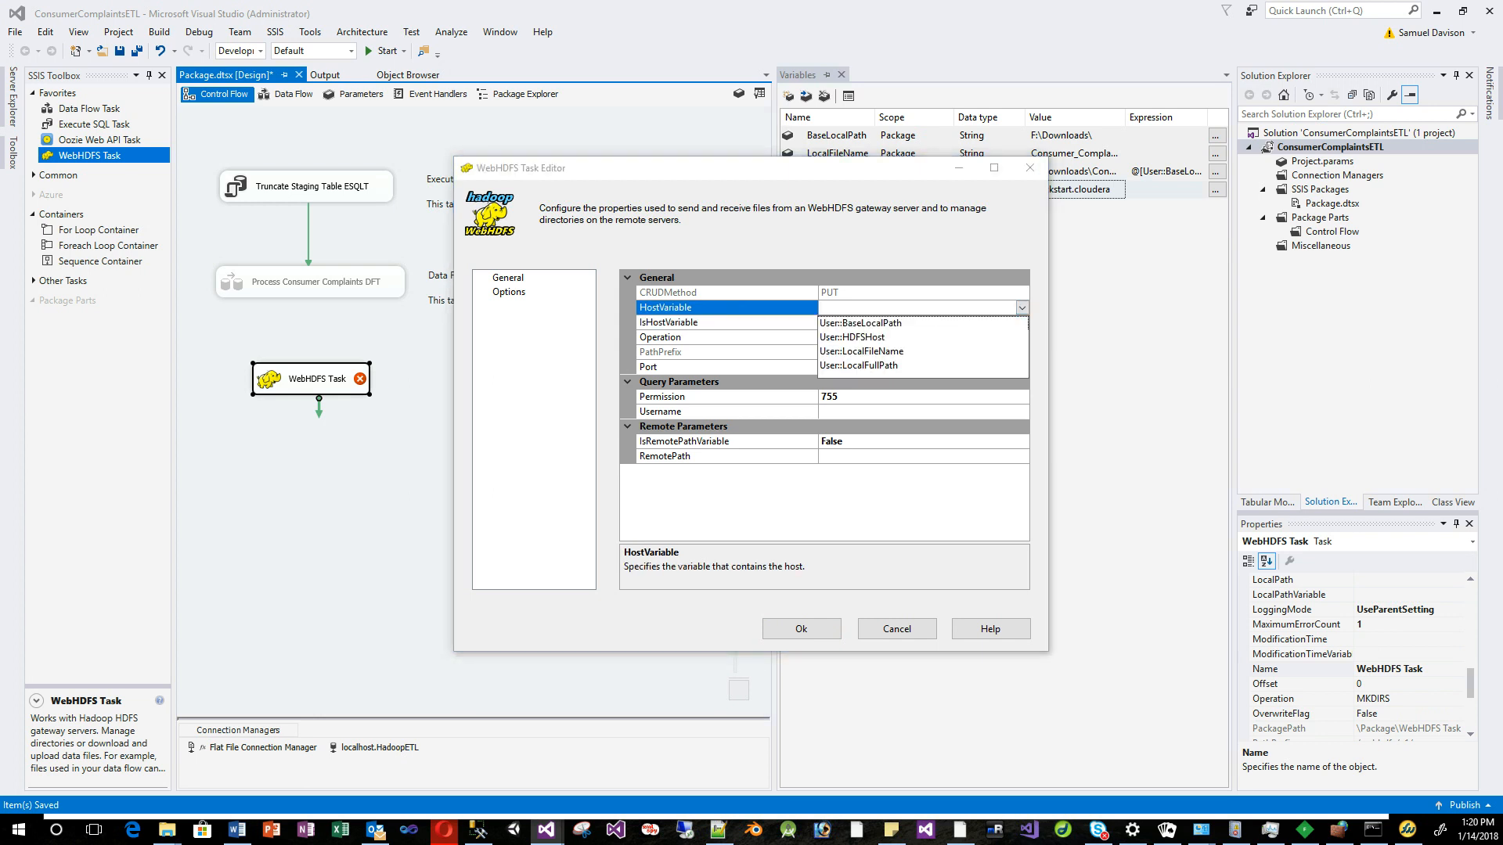
{"action": "left_click", "coordinate": [853, 338]}
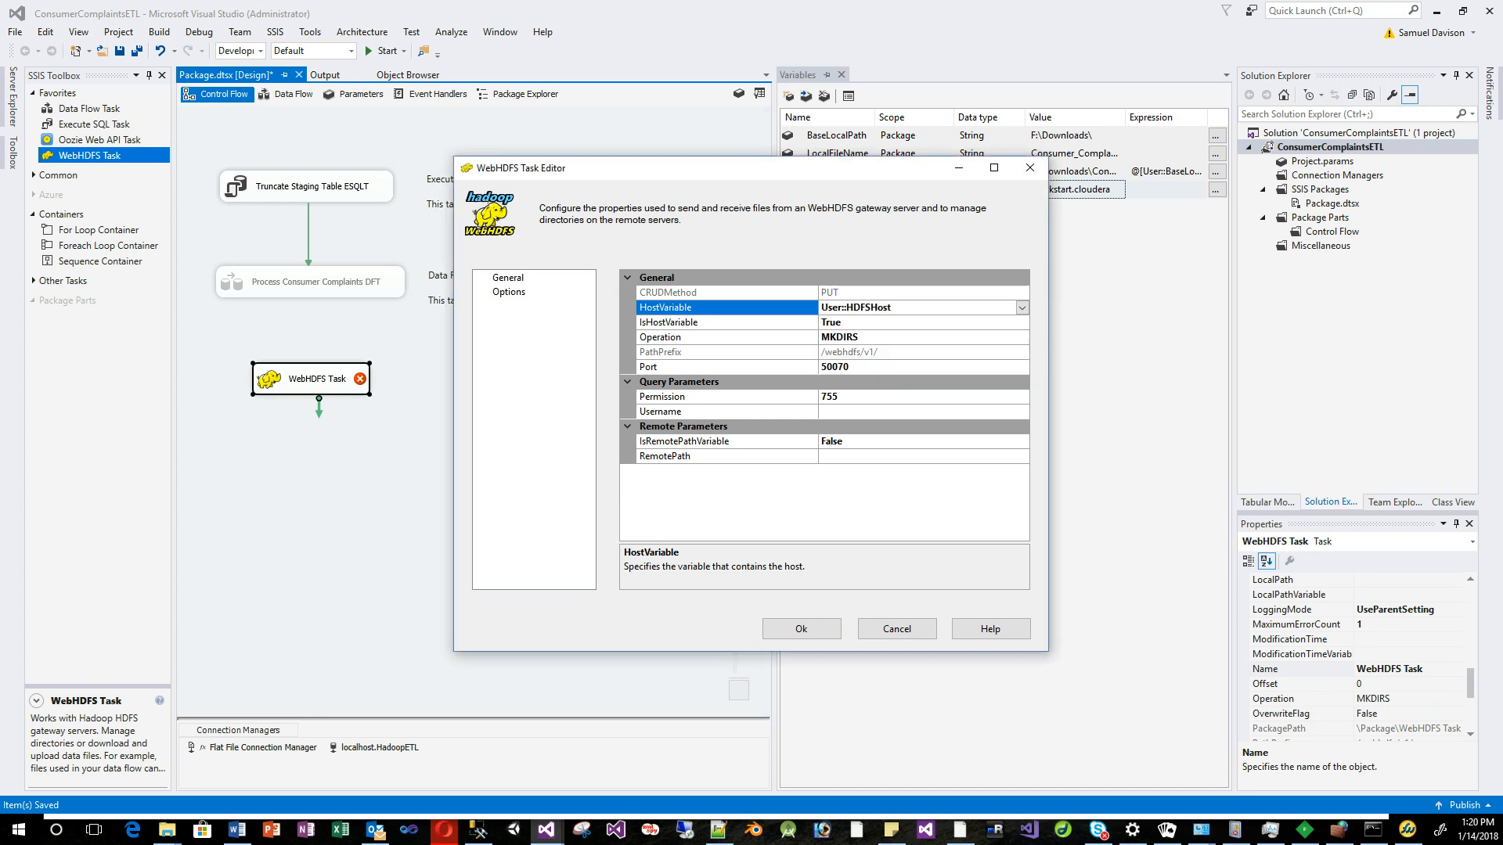
{"action": "left_click", "coordinate": [868, 367]}
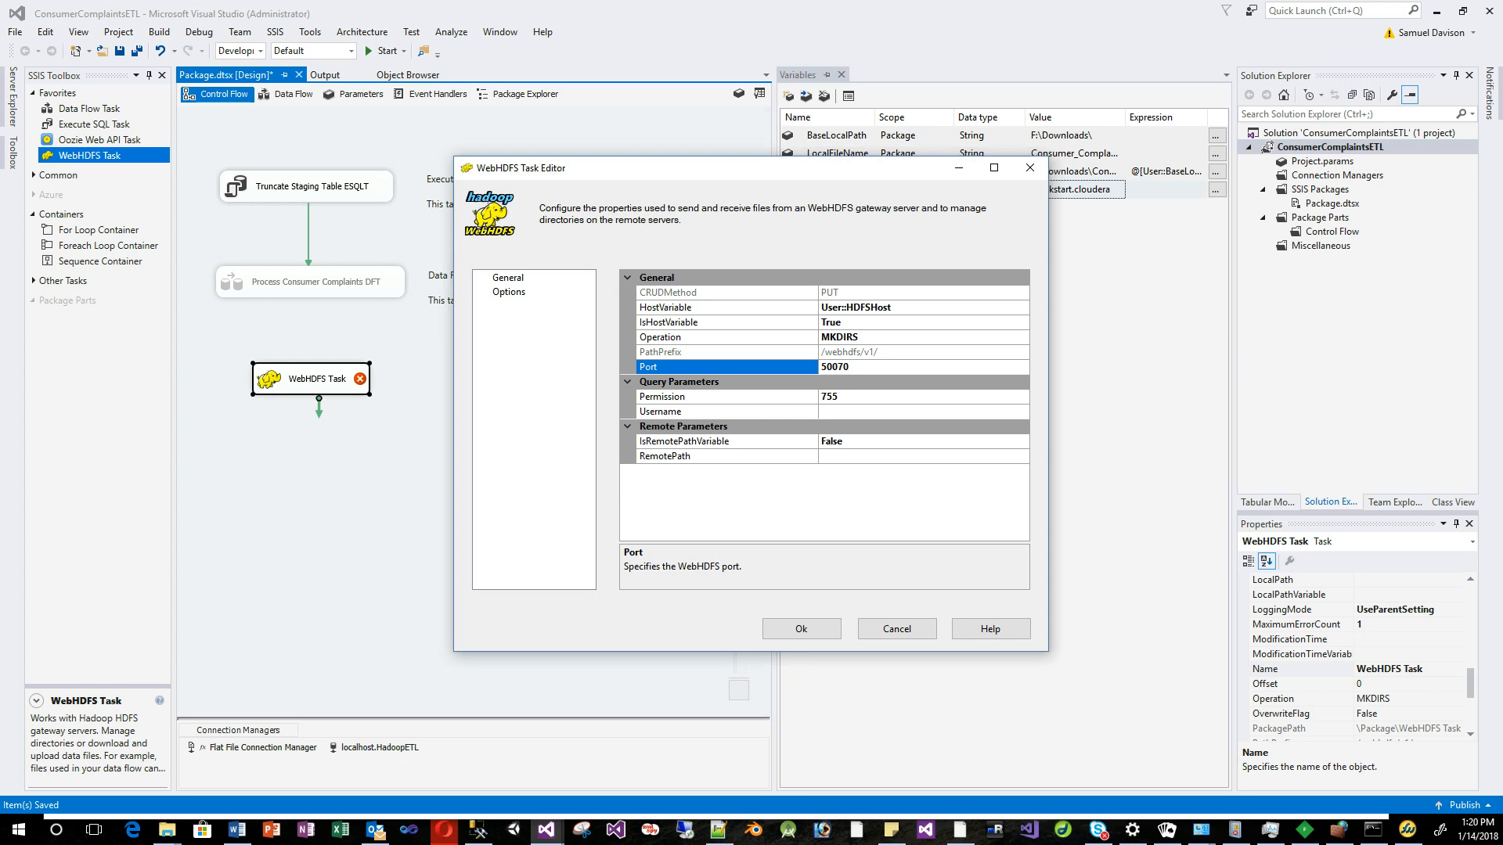
Give the WebHDFS Task permission 755 and username yarn, then confirm the editor.
{"action": "left_click", "coordinate": [841, 397]}
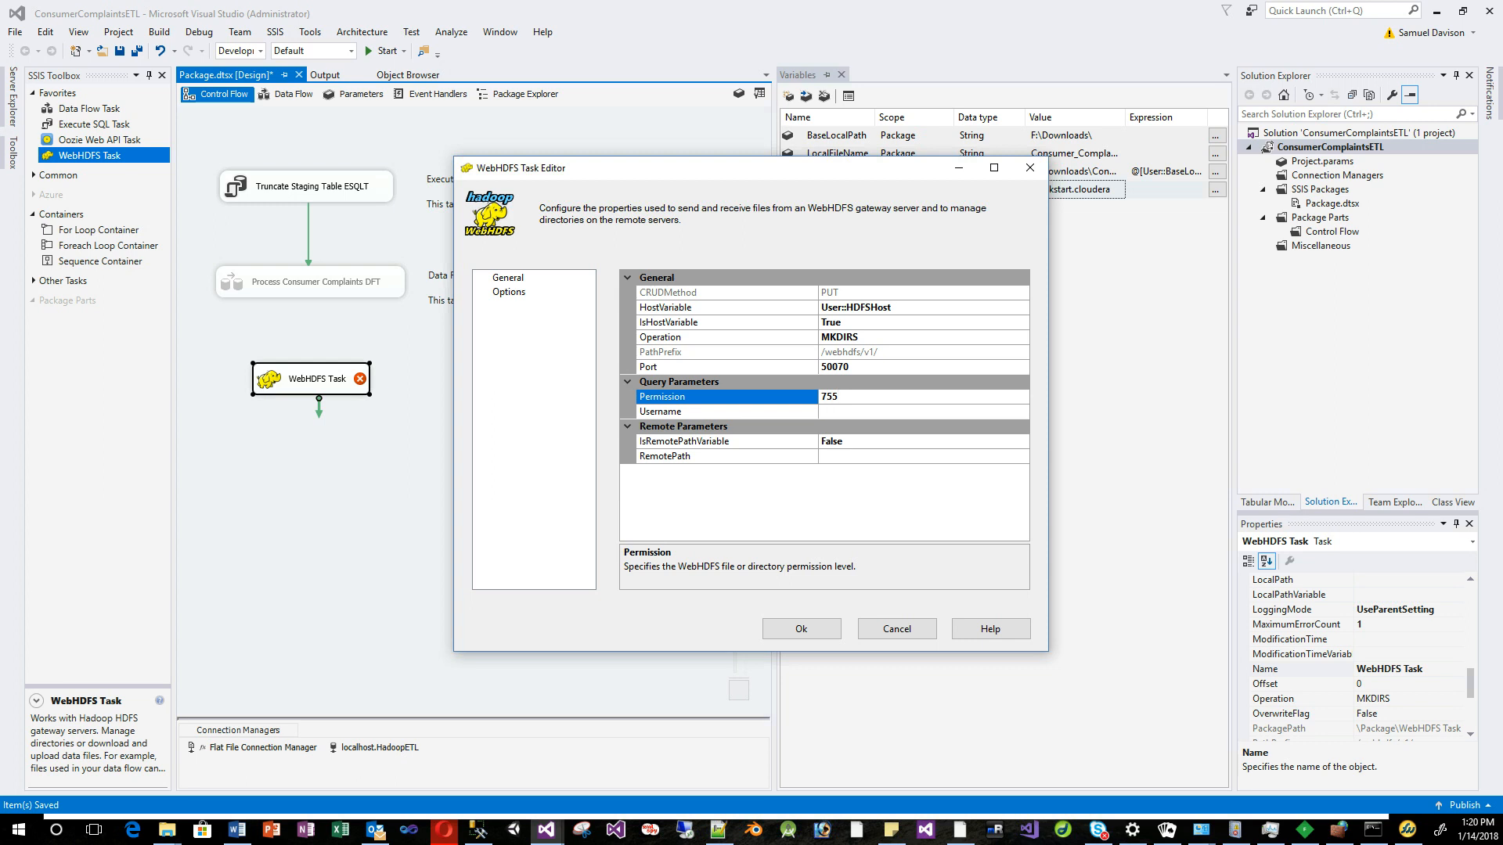
{"action": "left_click", "coordinate": [845, 412]}
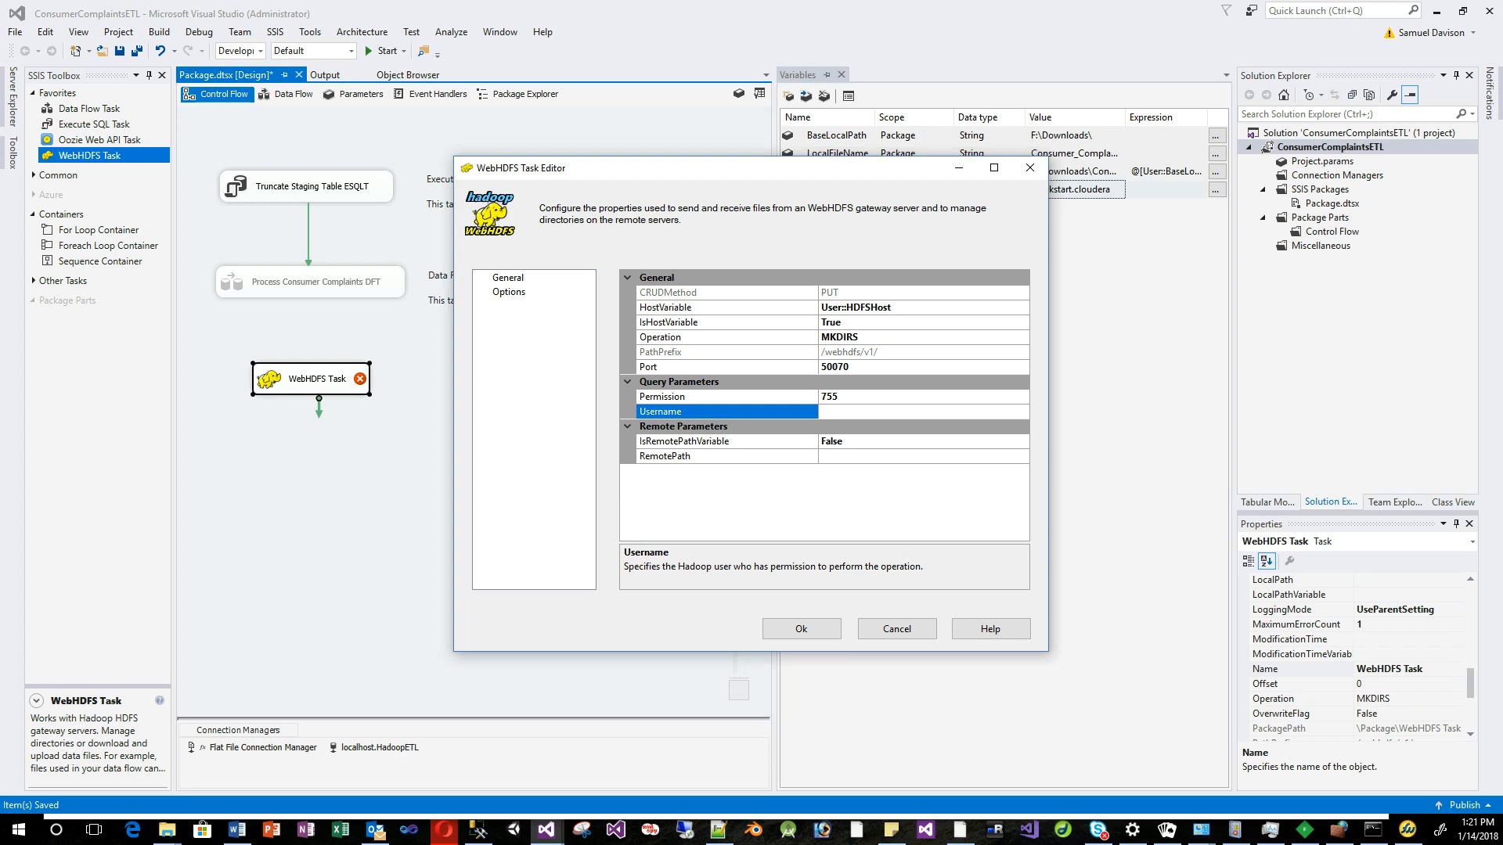
{"action": "type", "text": "yarn"}
{"action": "left_click", "coordinate": [844, 441]}
{"action": "left_click", "coordinate": [844, 456]}
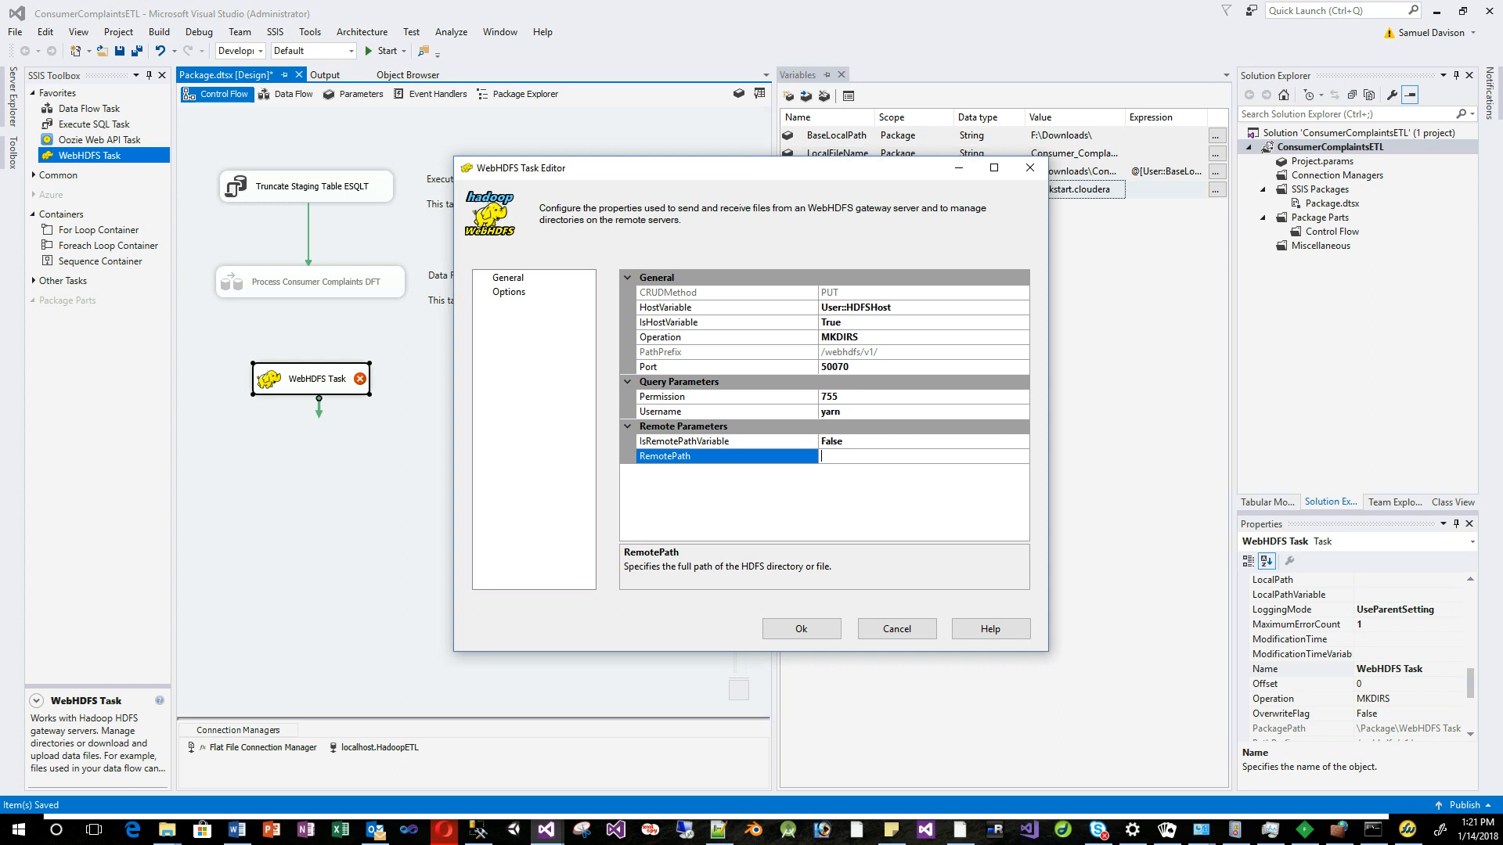
{"action": "left_click_drag", "start_coordinate": [704, 167], "coordinate": [555, 145]}
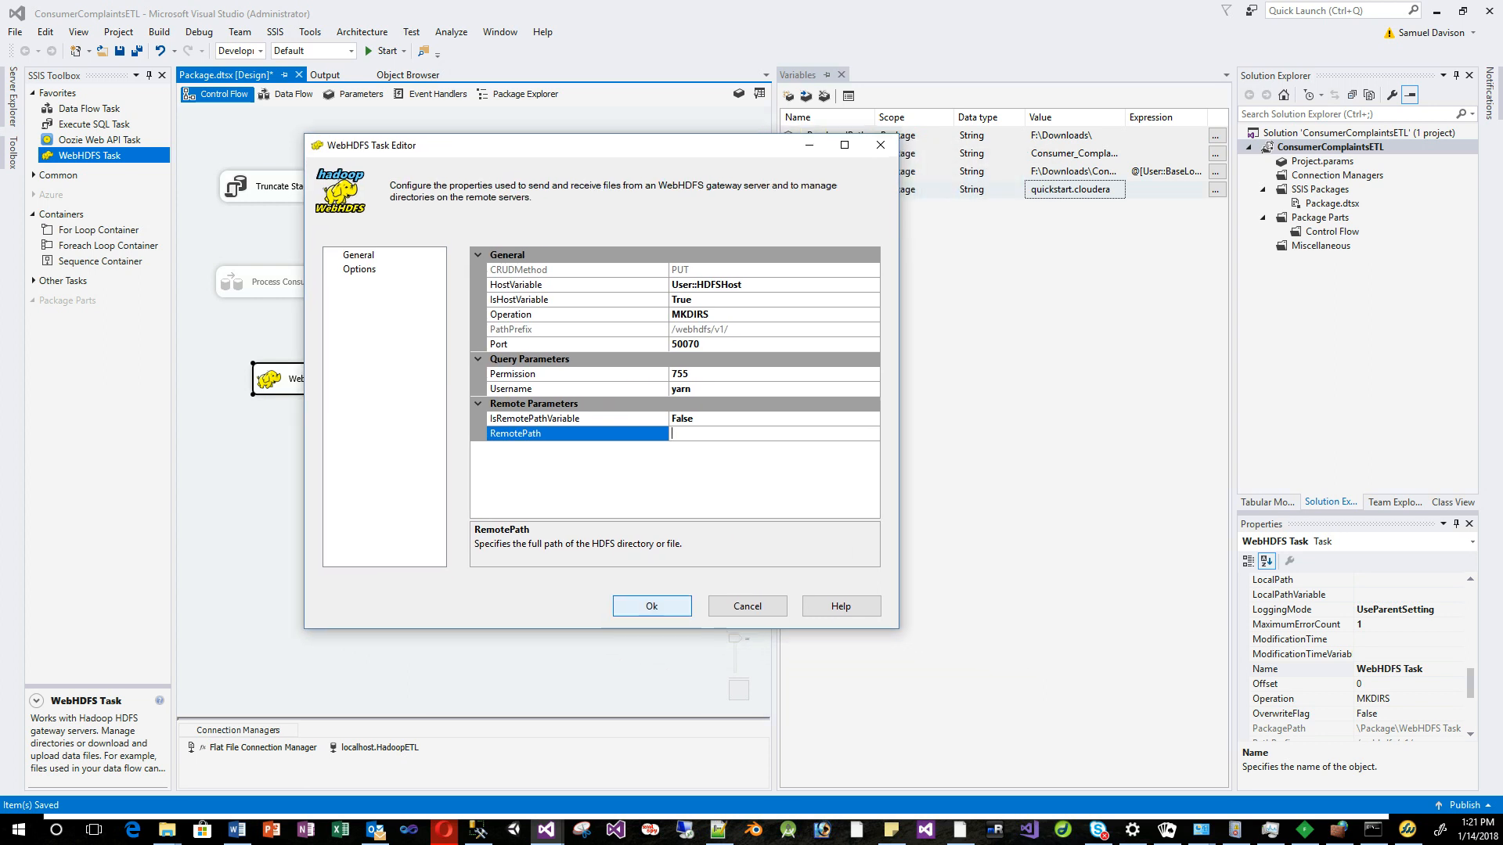
{"action": "left_click", "coordinate": [651, 606]}
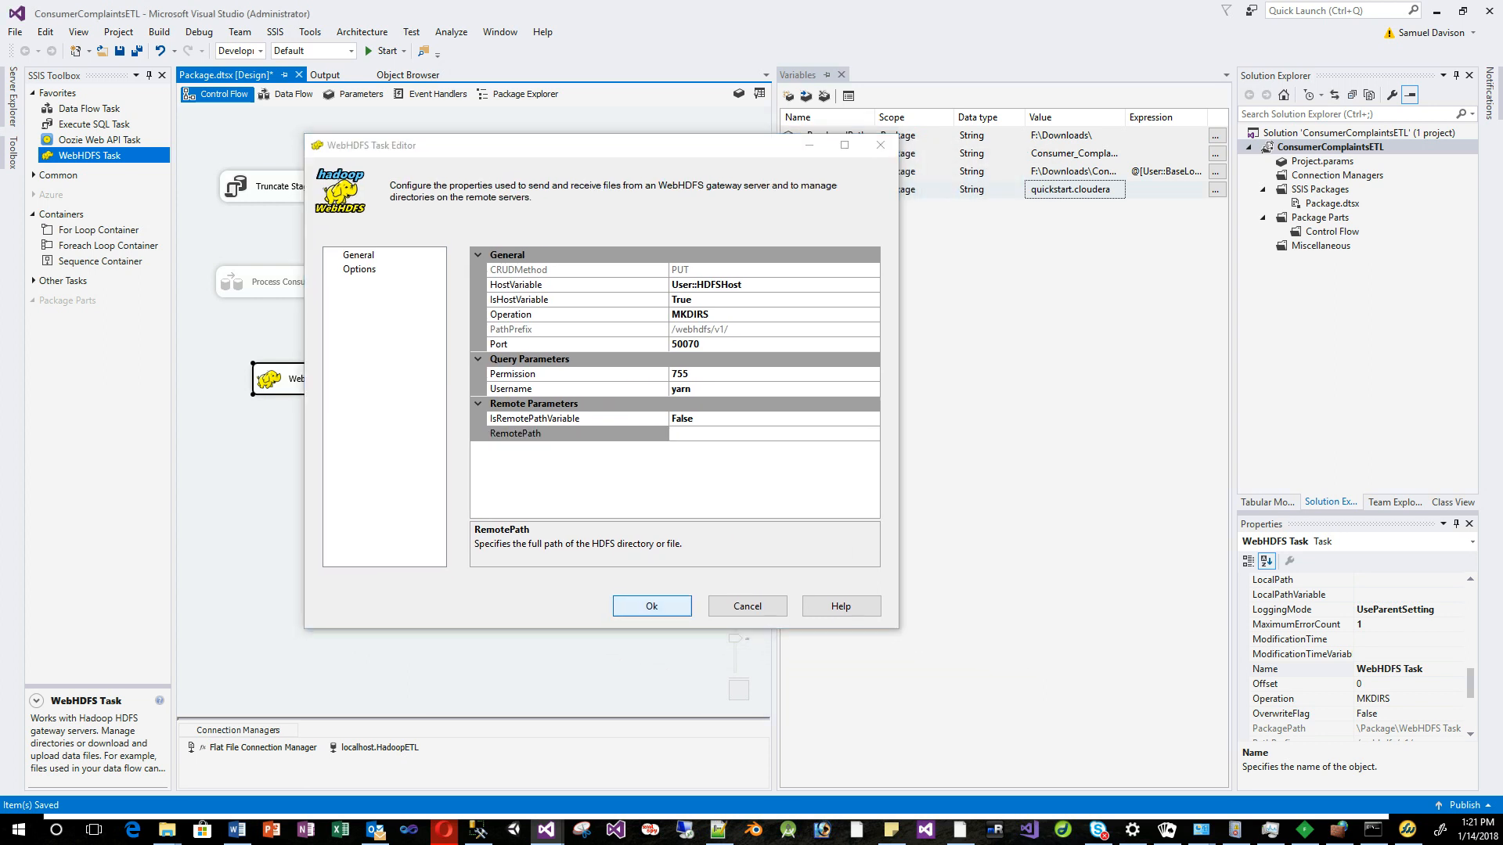
{"action": "left_click", "coordinate": [1075, 189]}
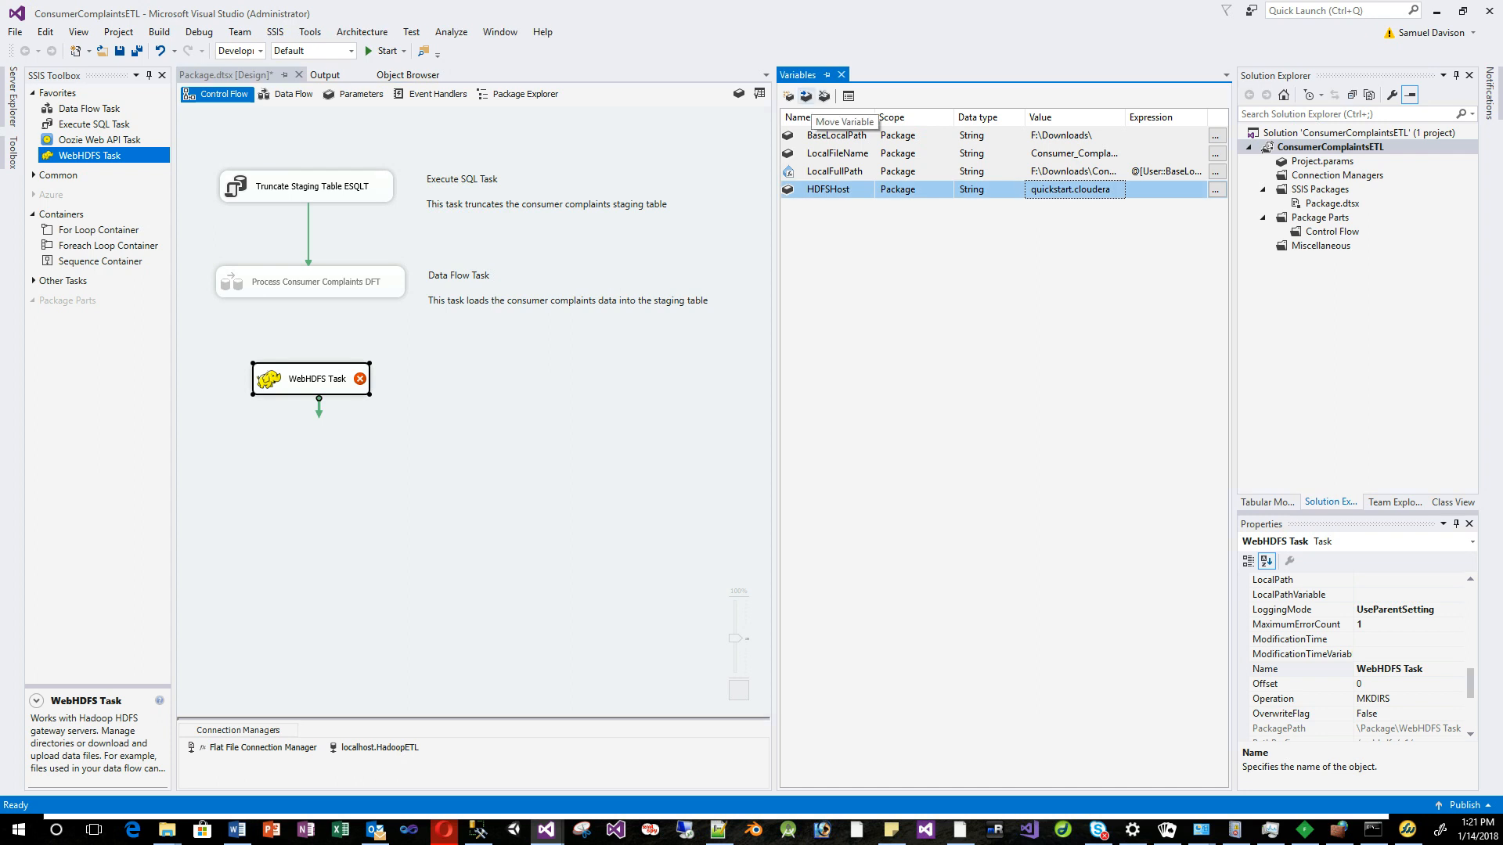
Create a String variable HDFSRemotePath and open Expression Builder for its expression.
{"action": "left_click", "coordinate": [789, 96]}
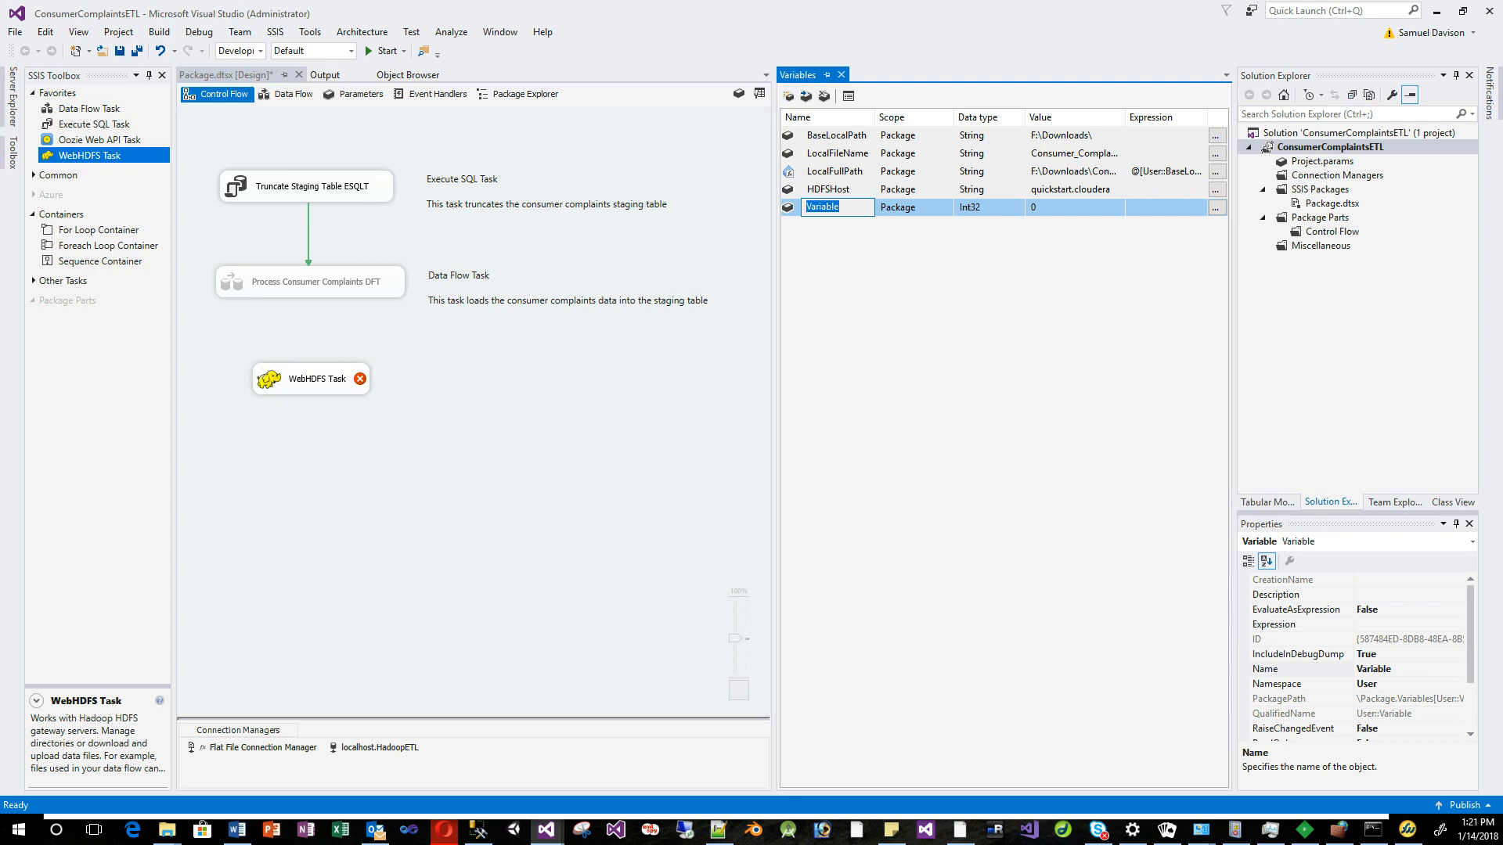
{"action": "type", "text": "HDF"}
{"action": "type", "text": "S"}
{"action": "type", "text": "RemoteP"}
{"action": "type", "text": "ath"}
{"action": "left_click", "coordinate": [988, 207]}
{"action": "left_click", "coordinate": [1018, 207]}
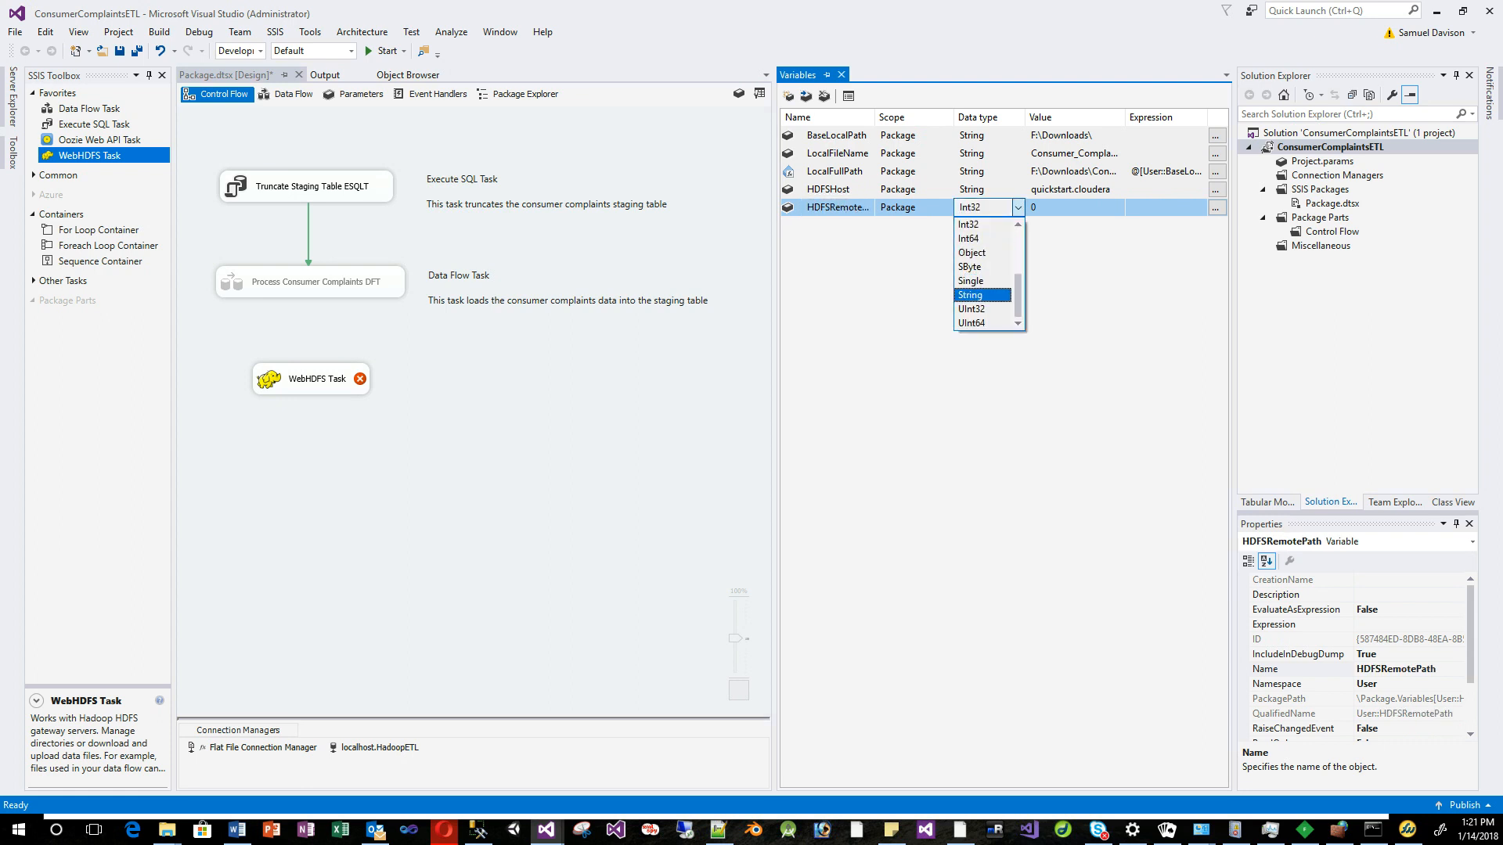
{"action": "key", "text": "Return"}
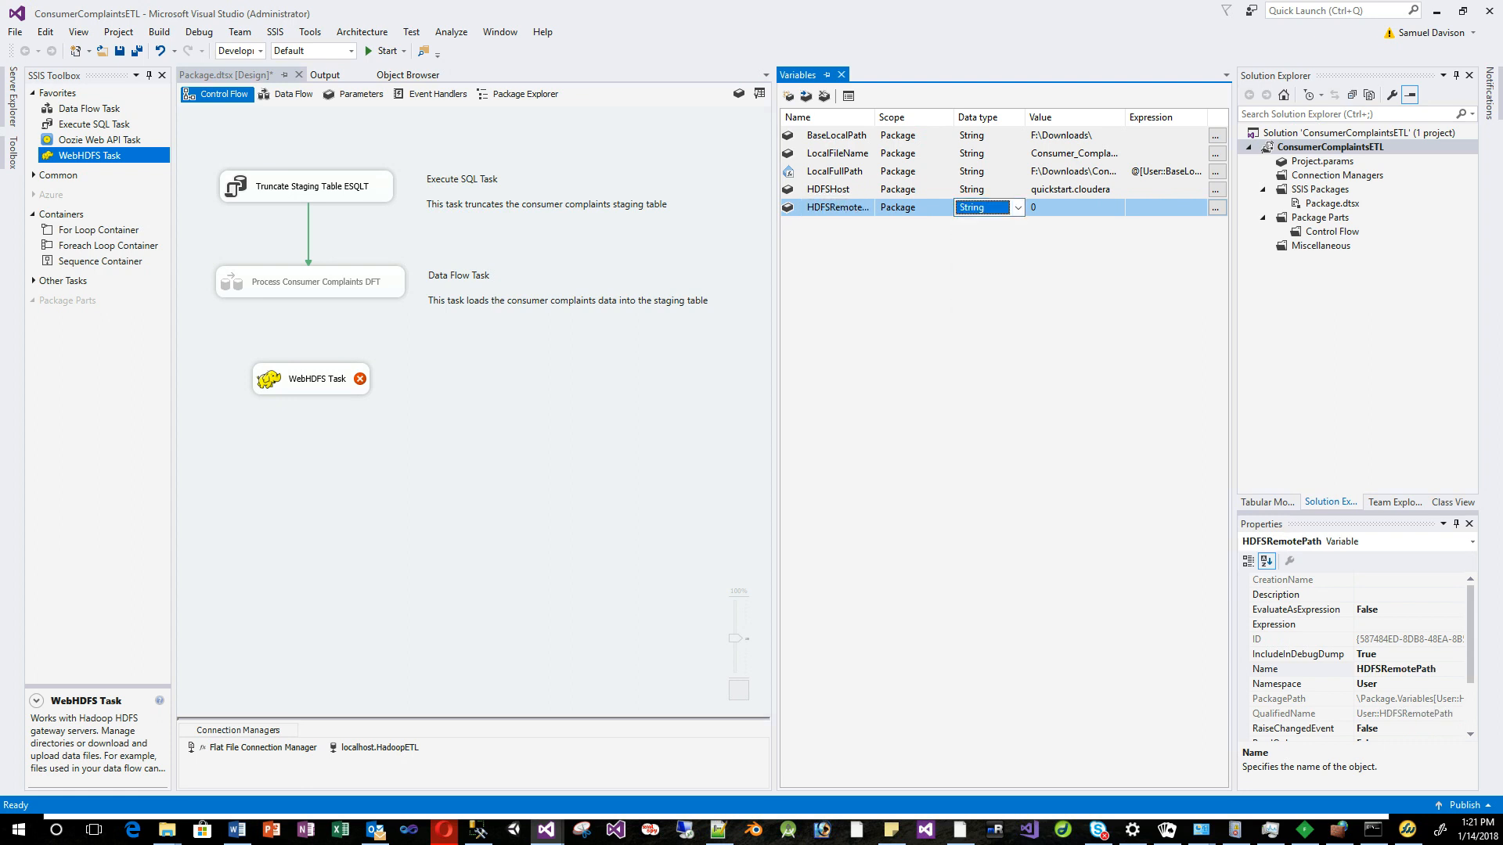
{"action": "left_click", "coordinate": [1075, 208]}
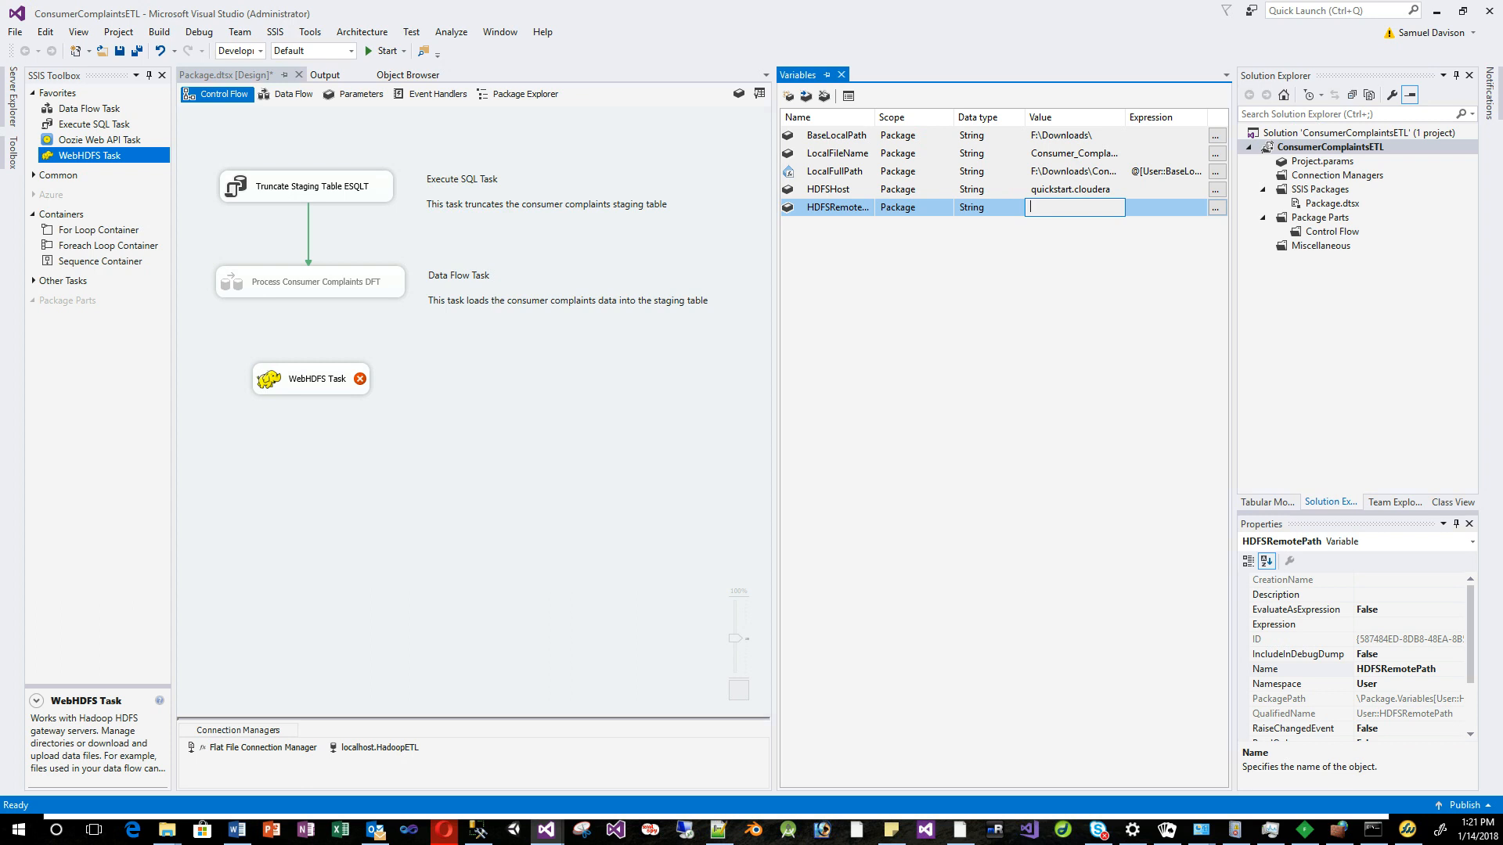
{"action": "left_click", "coordinate": [1167, 207]}
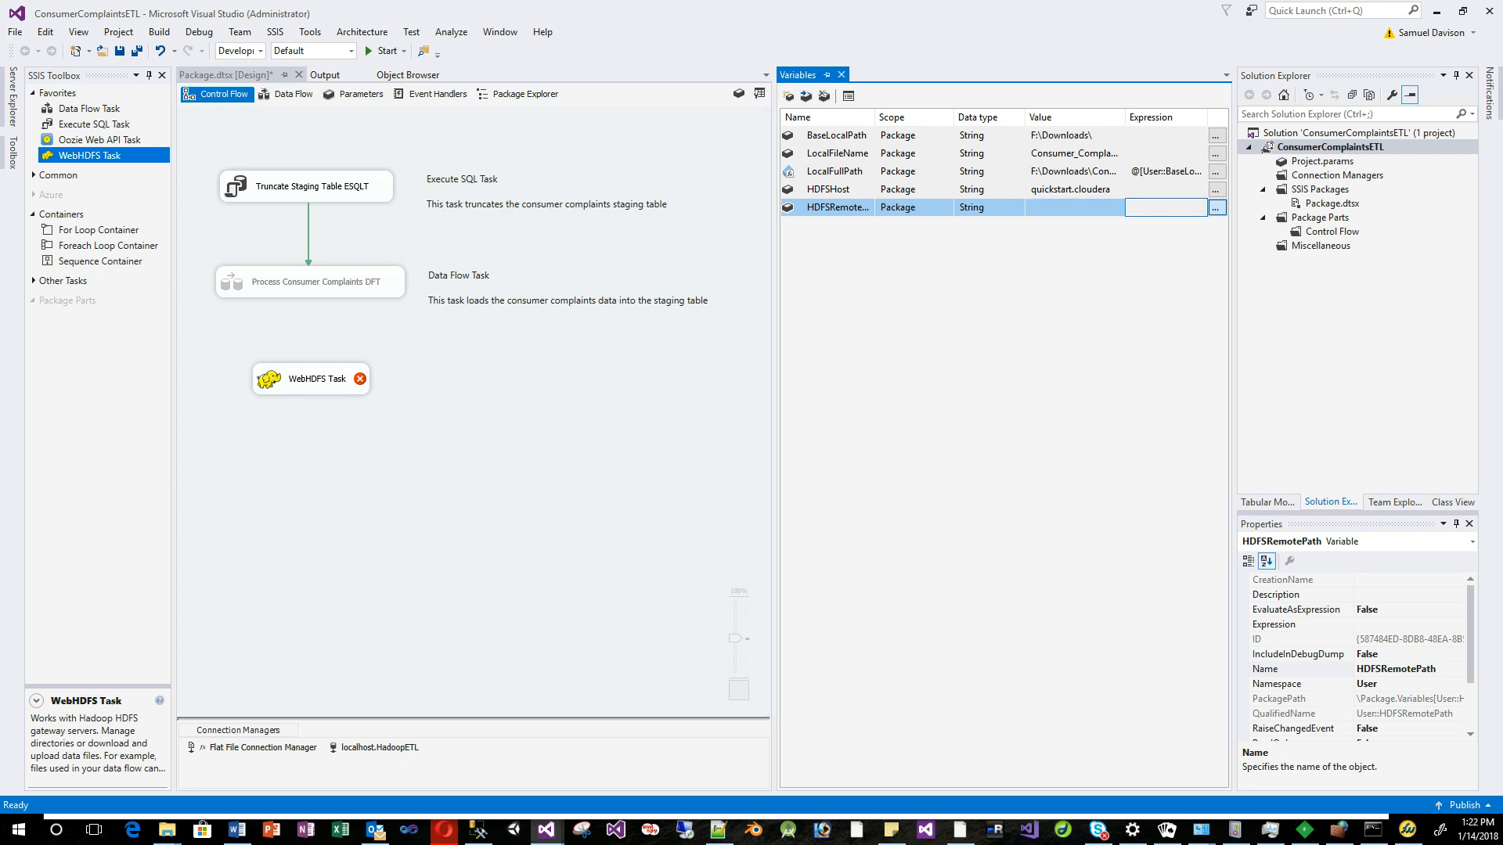
{"action": "left_click", "coordinate": [1216, 207]}
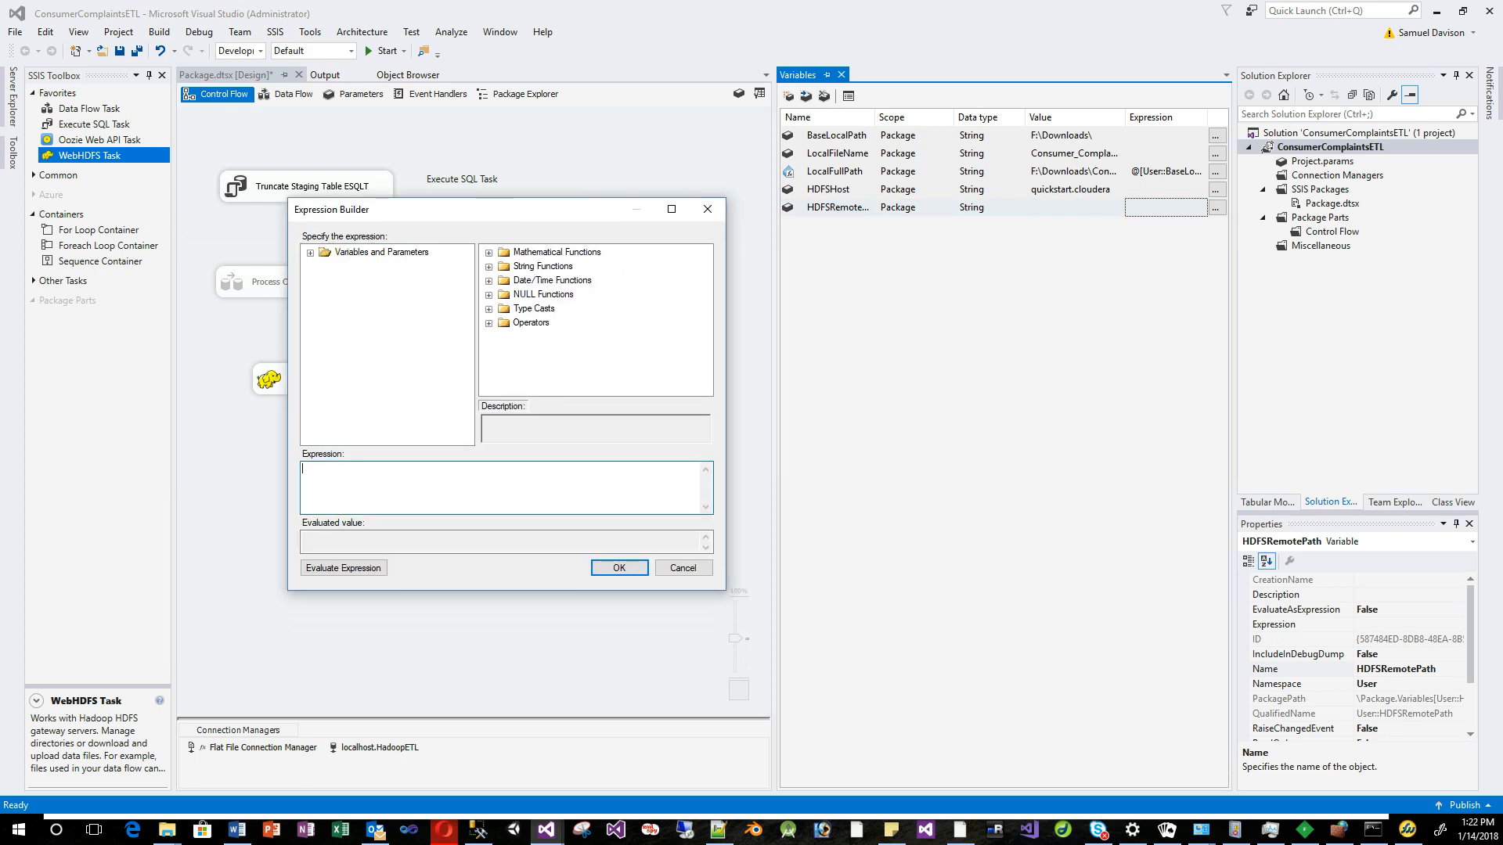
Set HDFSRemotePath to "data/consumer/" plus the YEAR/MONTH/DAY GETDATE() path, evaluating to data/consumer/2018/01/14.
{"action": "type", "text": "\"data/consumer/"}
{"action": "key", "text": "alt+Tab"}
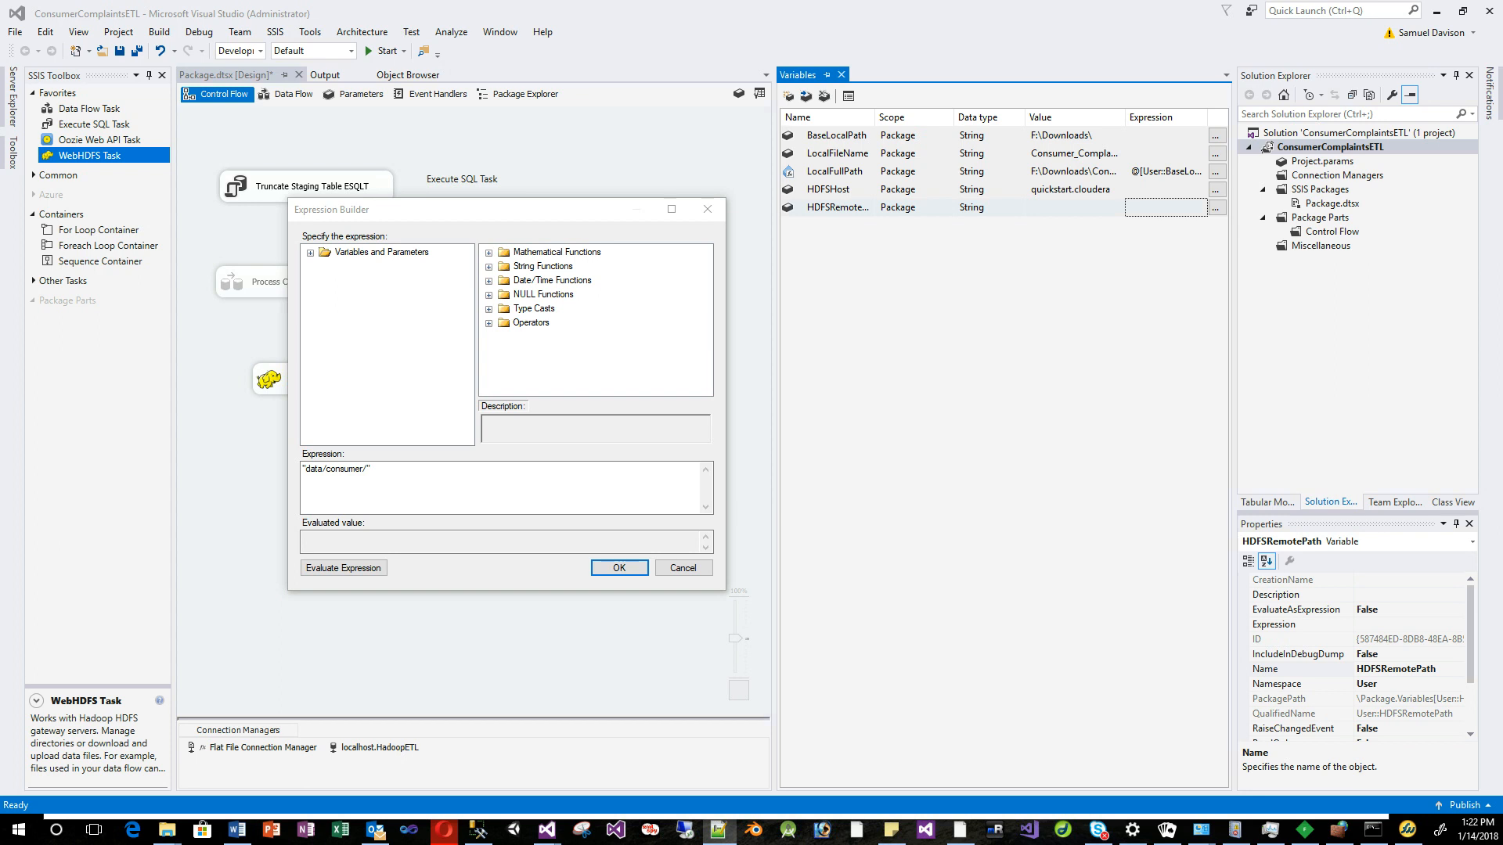
{"action": "key", "text": "alt+Tab"}
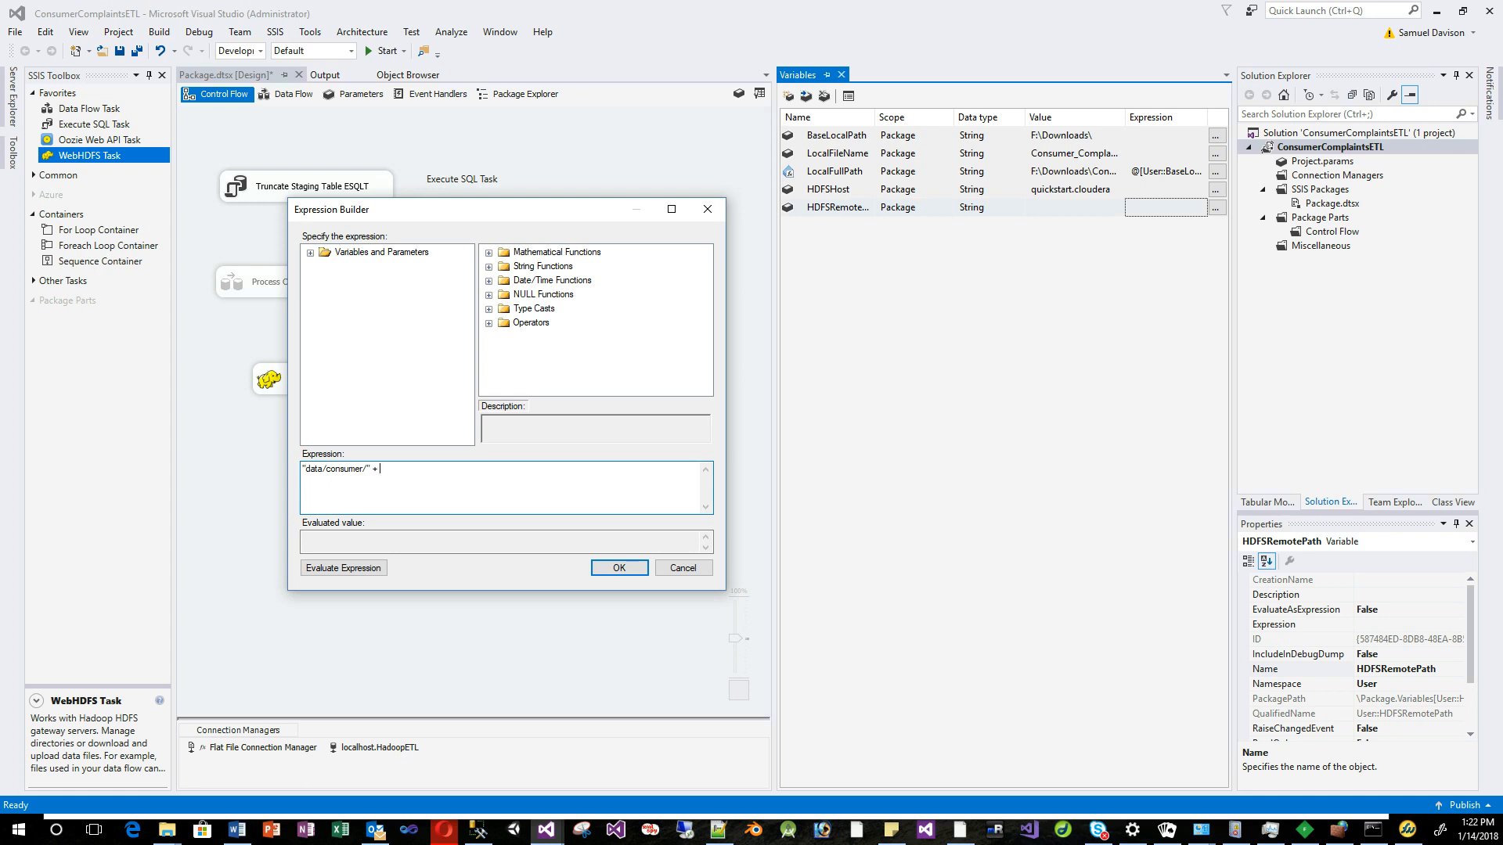
{"action": "right_click", "coordinate": [463, 486]}
{"action": "left_click", "coordinate": [504, 553]}
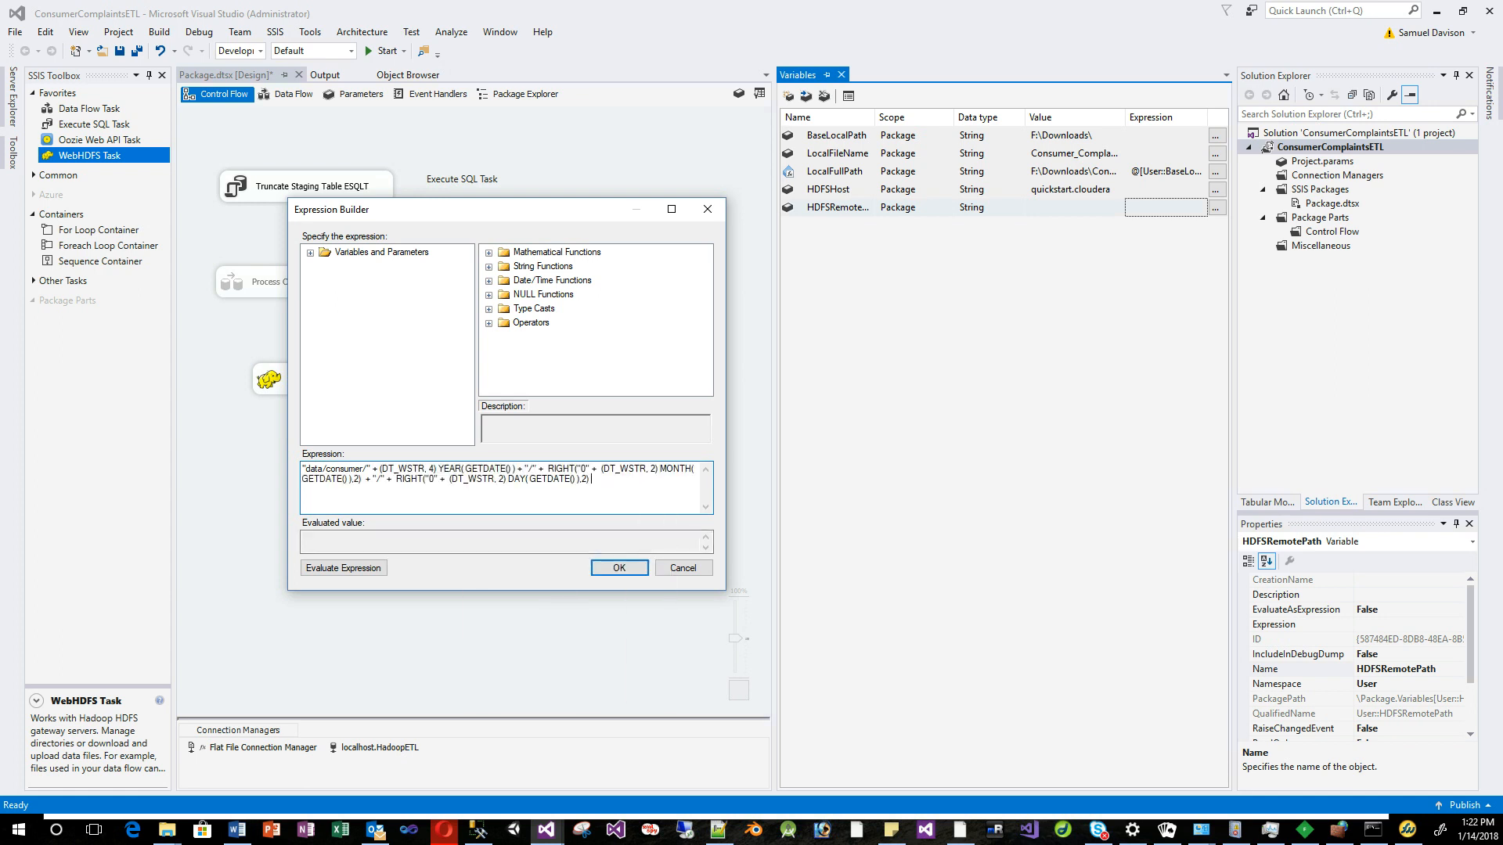
{"action": "left_click", "coordinate": [344, 568]}
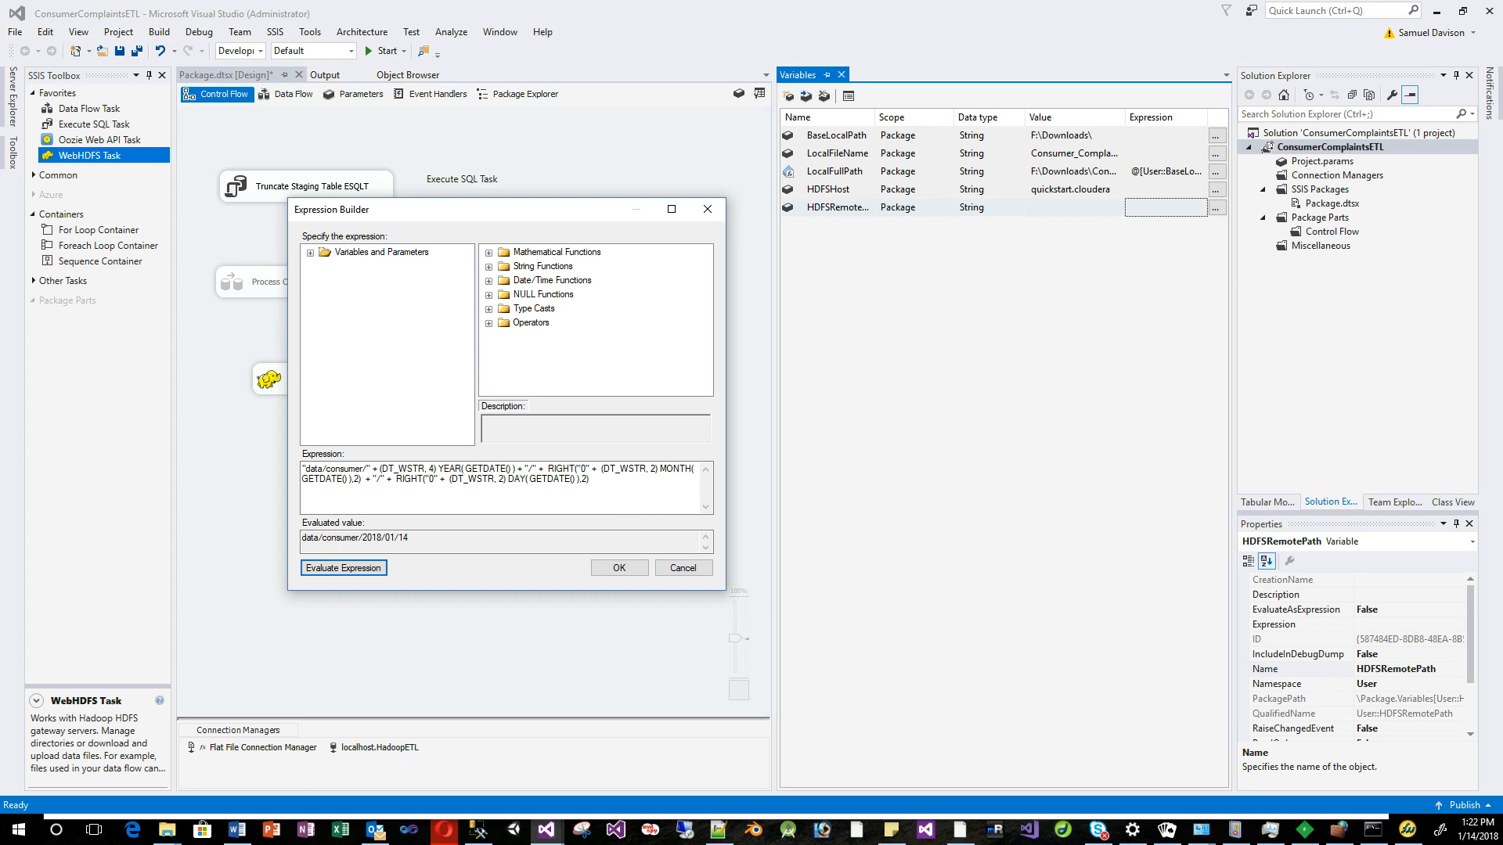
{"action": "left_click_drag", "start_coordinate": [485, 210], "coordinate": [497, 188]}
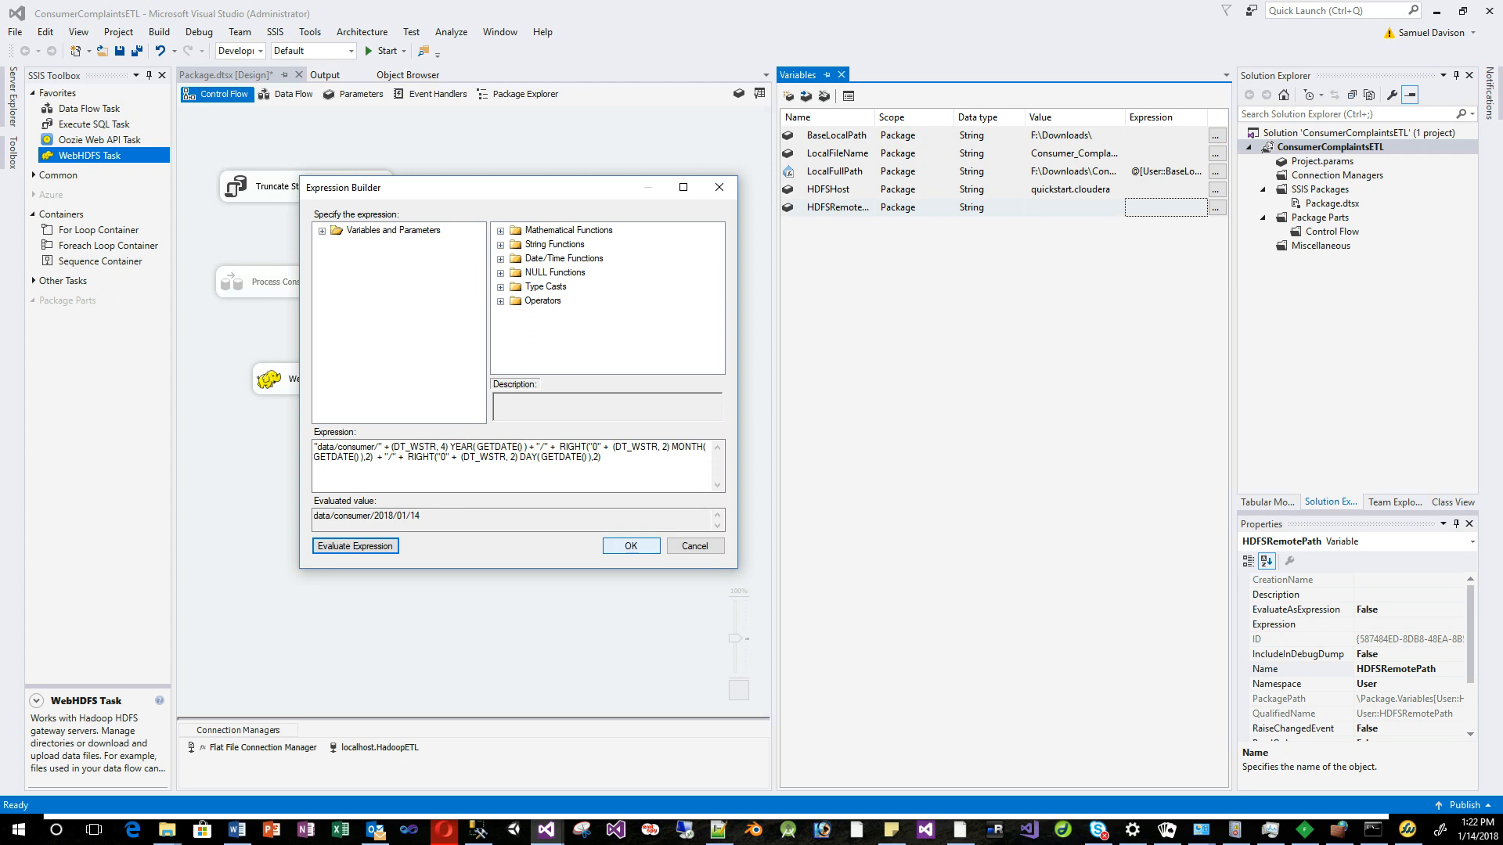
{"action": "left_click", "coordinate": [630, 545]}
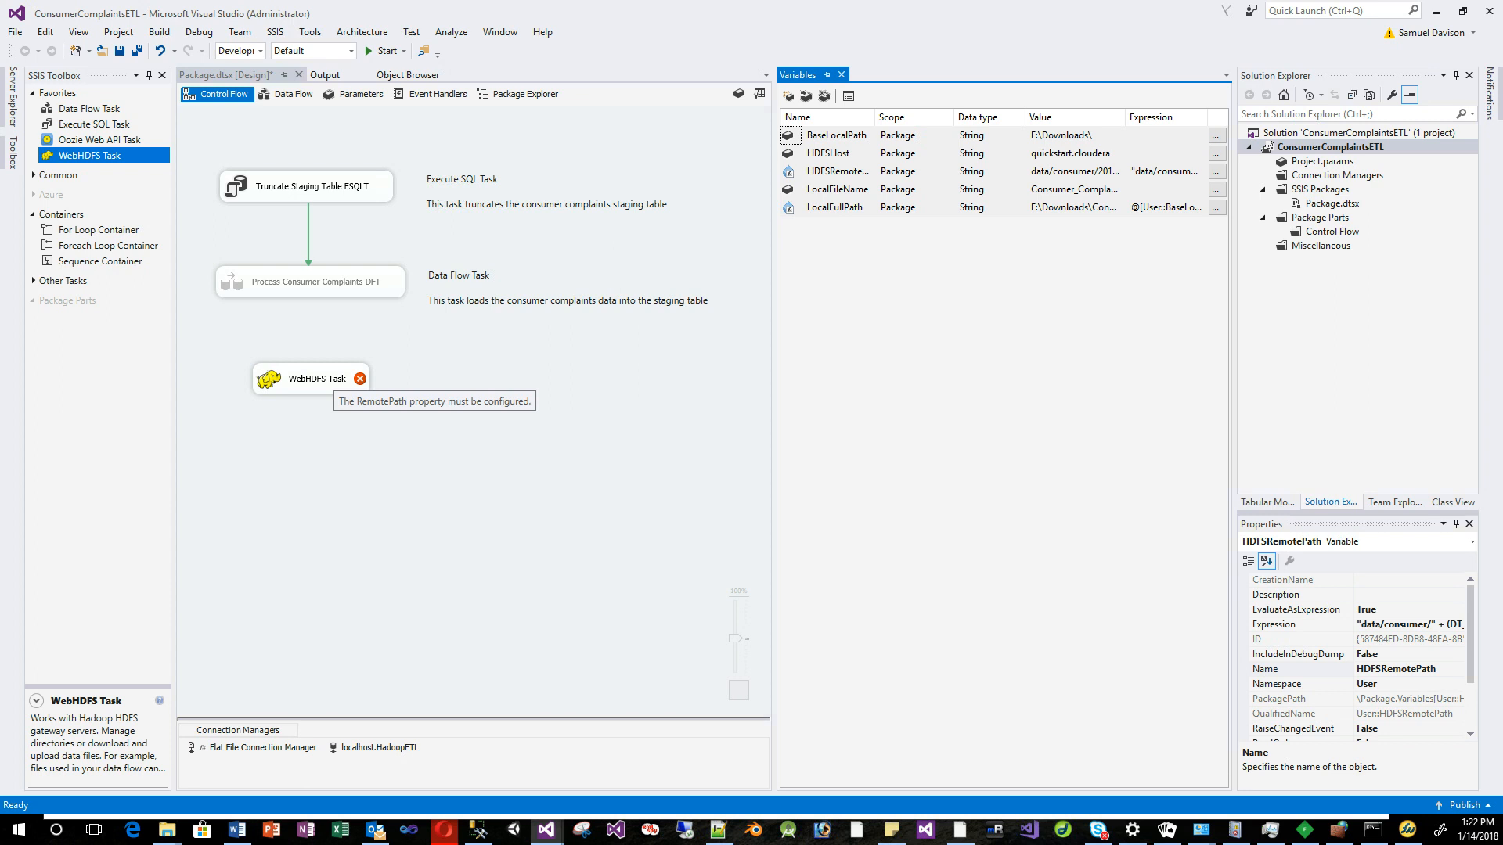
Set IsRemotePathVariable to True and RemotePathVariable to User::HDFSRemotePath on the WebHDFS Task.
{"action": "right_click", "coordinate": [314, 379]}
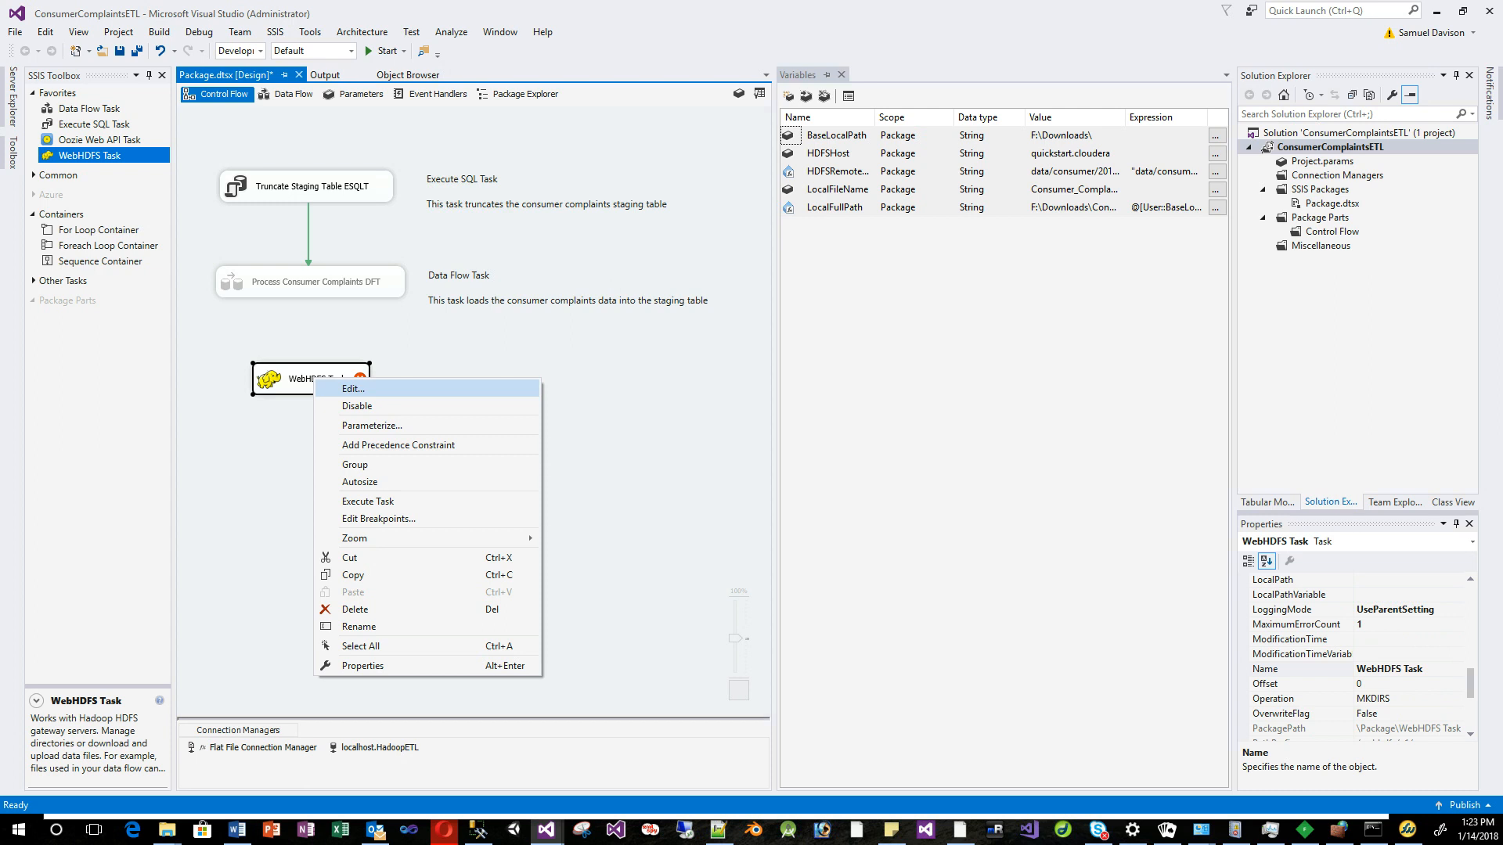
{"action": "left_click", "coordinate": [353, 388]}
{"action": "left_click", "coordinate": [887, 441]}
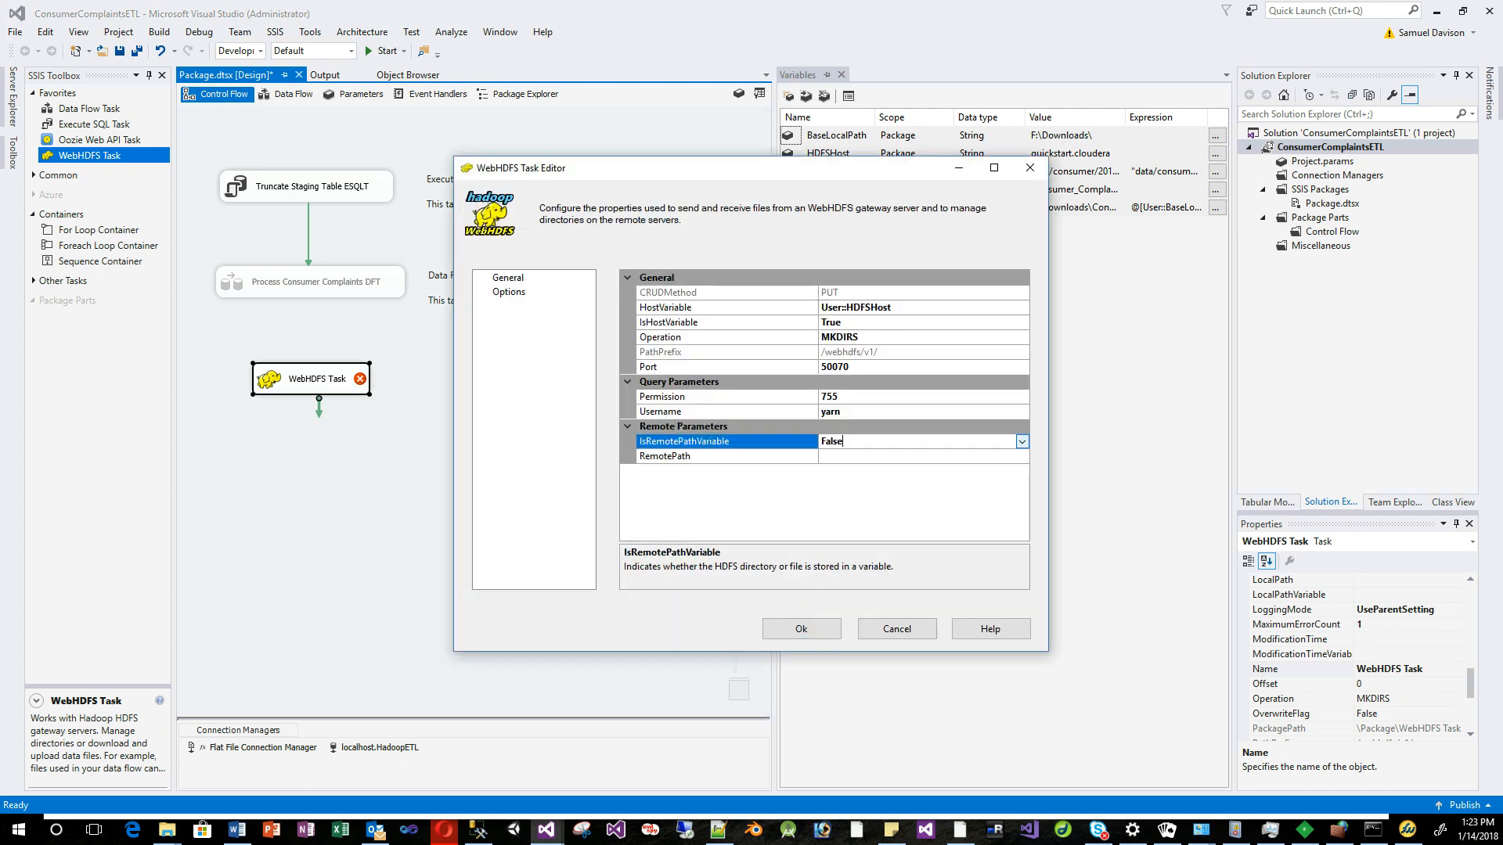
{"action": "left_click", "coordinate": [1022, 442]}
{"action": "left_click", "coordinate": [900, 456]}
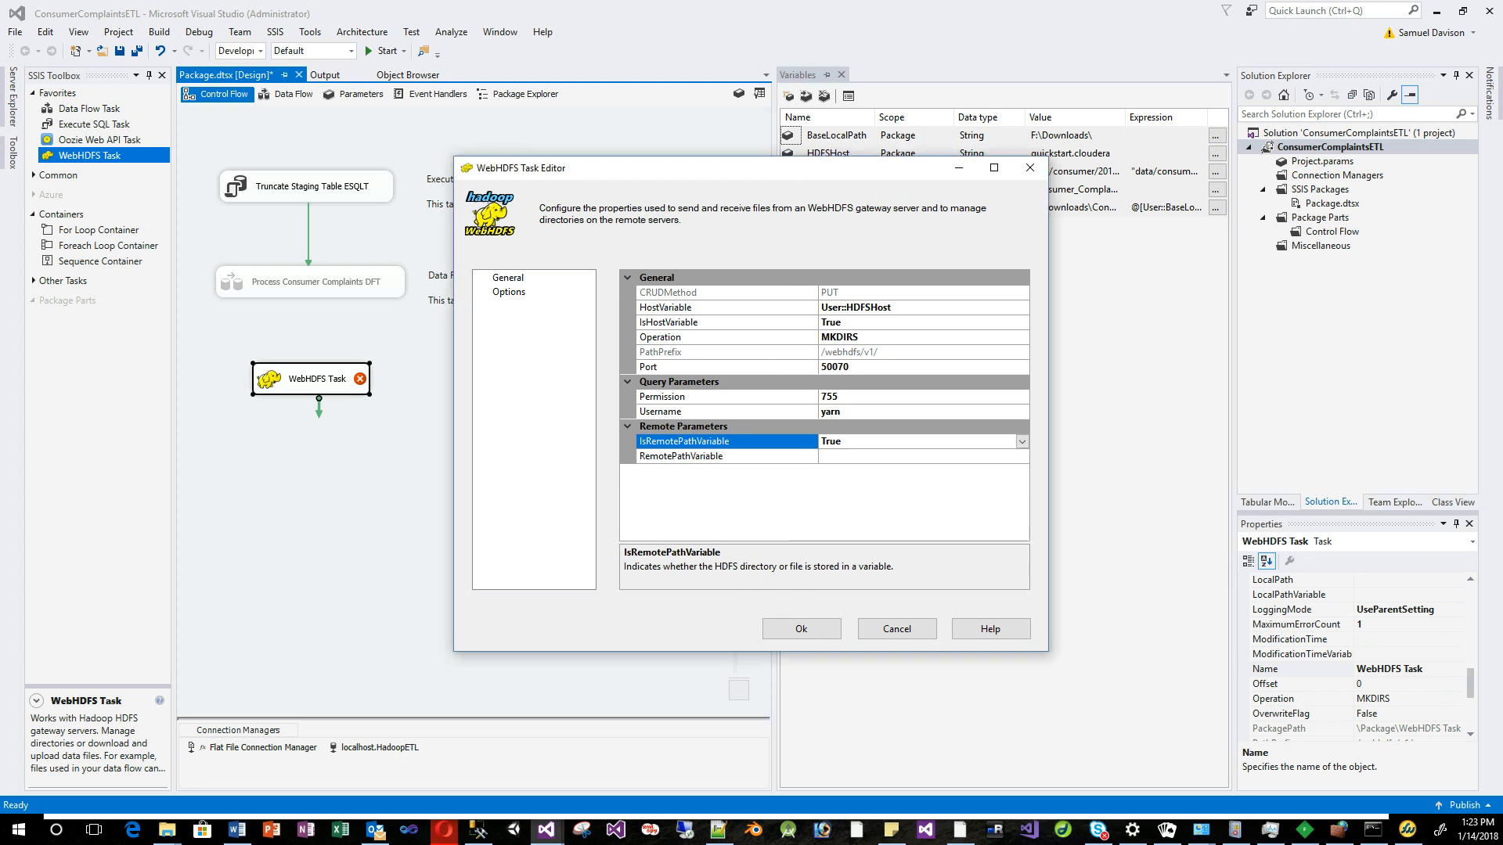
{"action": "left_click", "coordinate": [900, 456]}
{"action": "left_click", "coordinate": [1022, 457]}
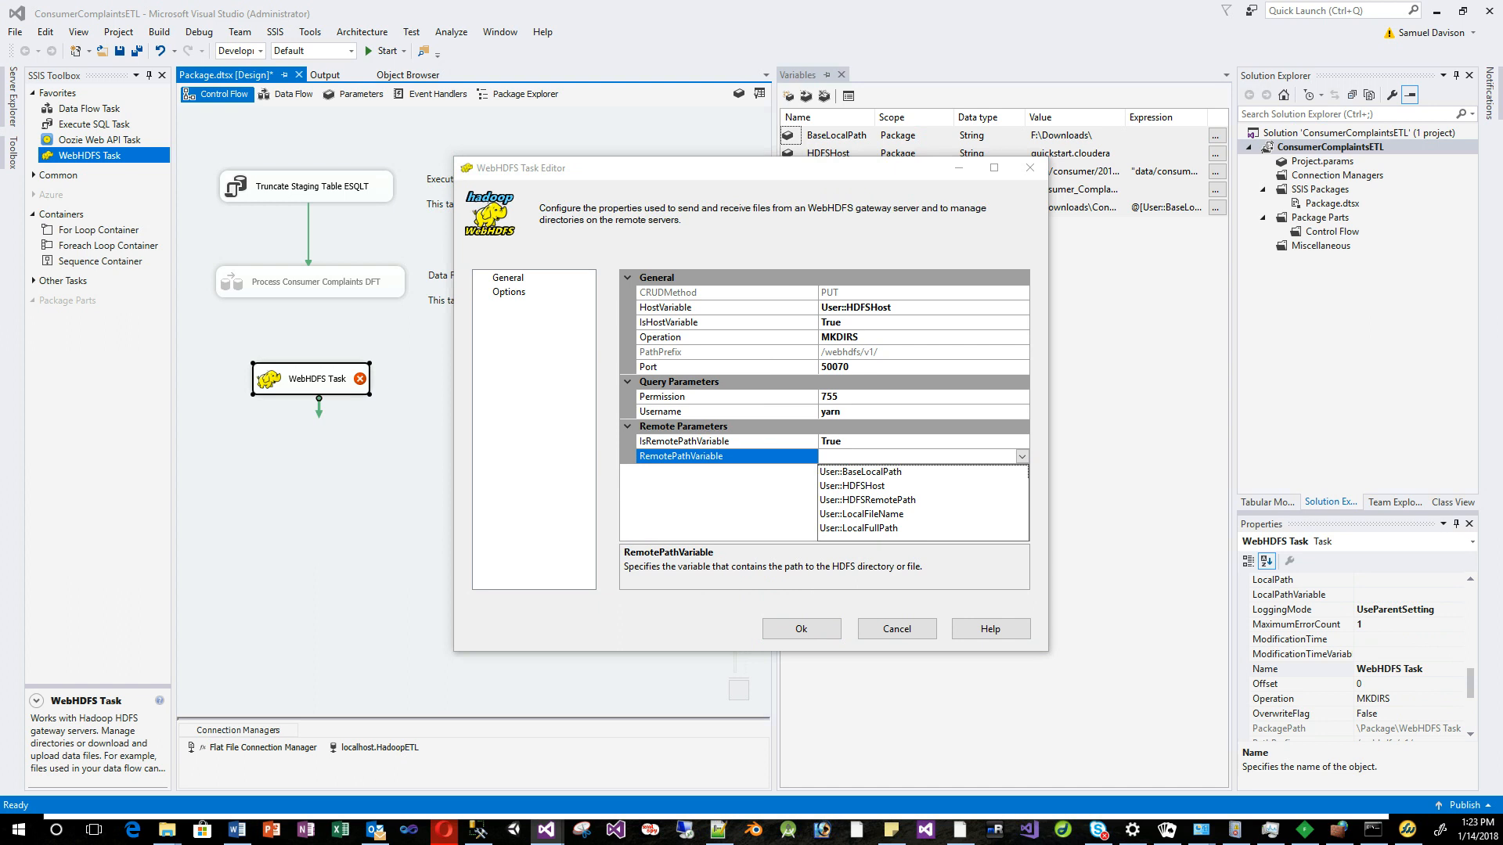
{"action": "left_click", "coordinate": [885, 500]}
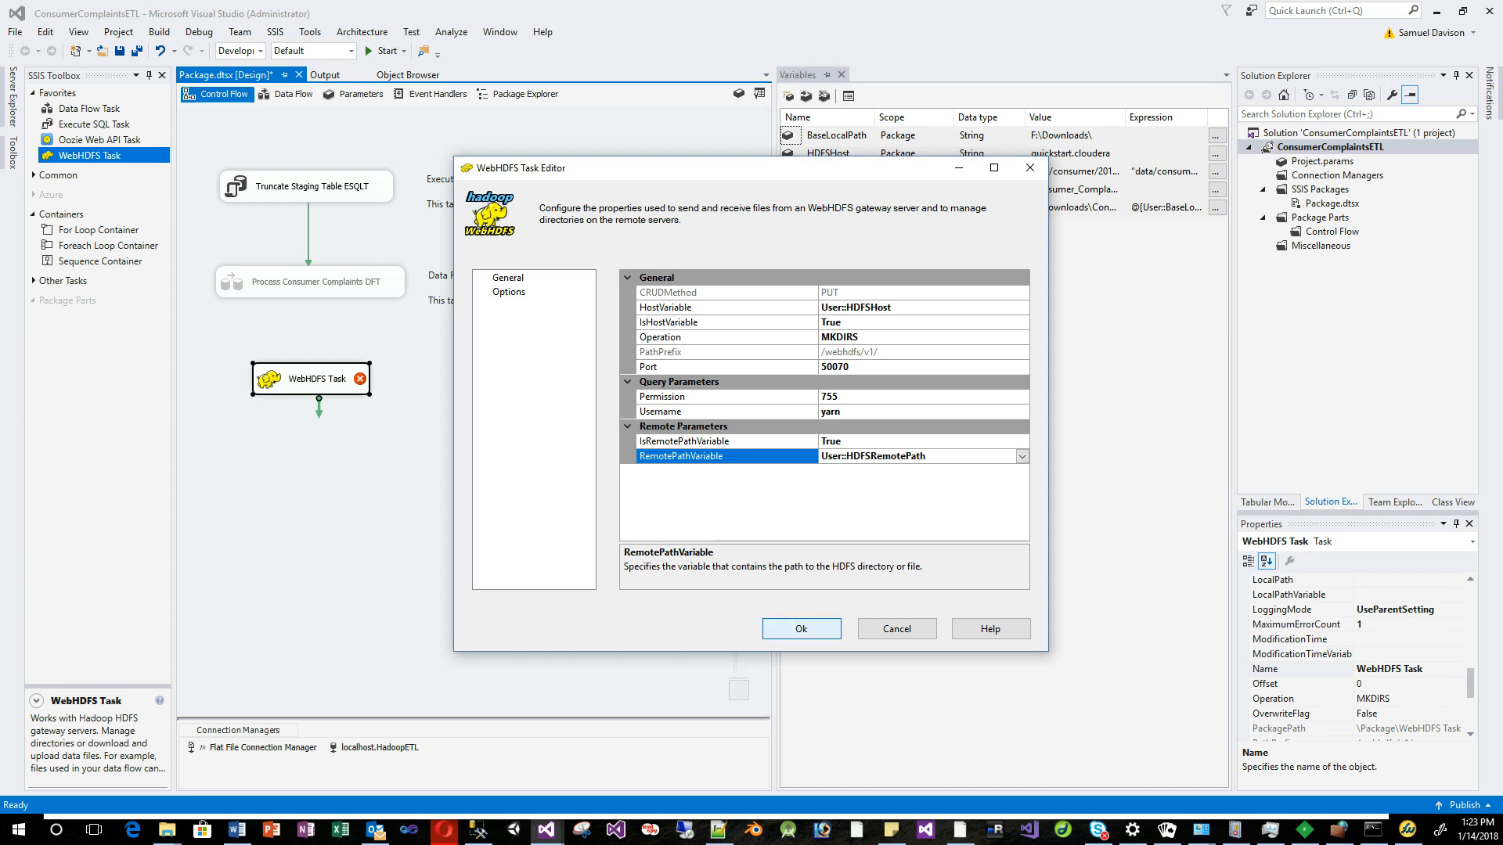
{"action": "left_click", "coordinate": [801, 628]}
{"action": "left_click", "coordinate": [517, 462]}
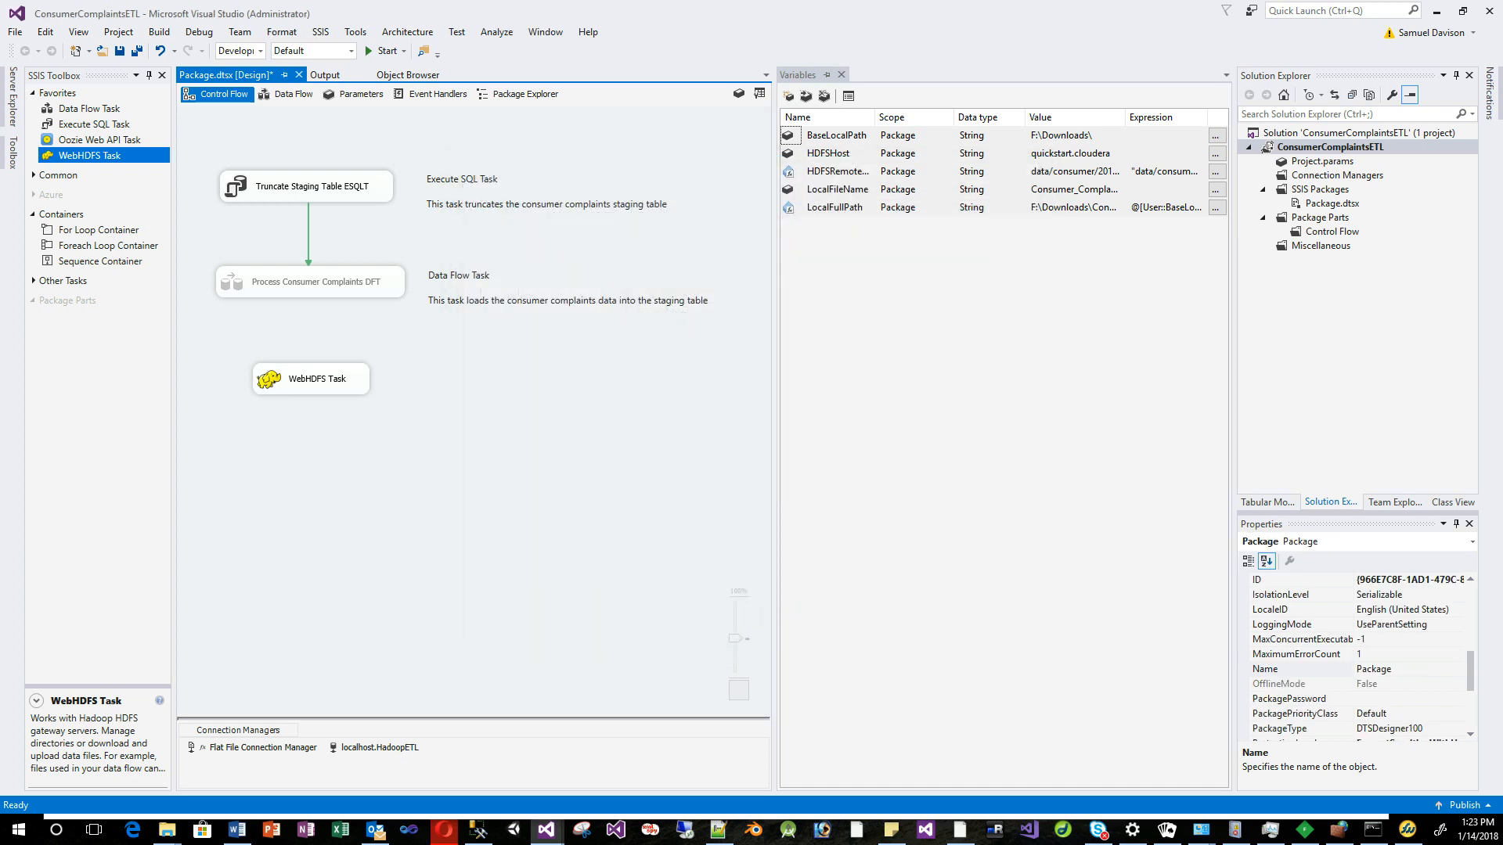
Add a second WebHDFS task, WebHDFS Task 1, below the first one.
{"action": "left_click", "coordinate": [317, 383]}
{"action": "left_click_drag", "start_coordinate": [317, 384], "coordinate": [313, 378]}
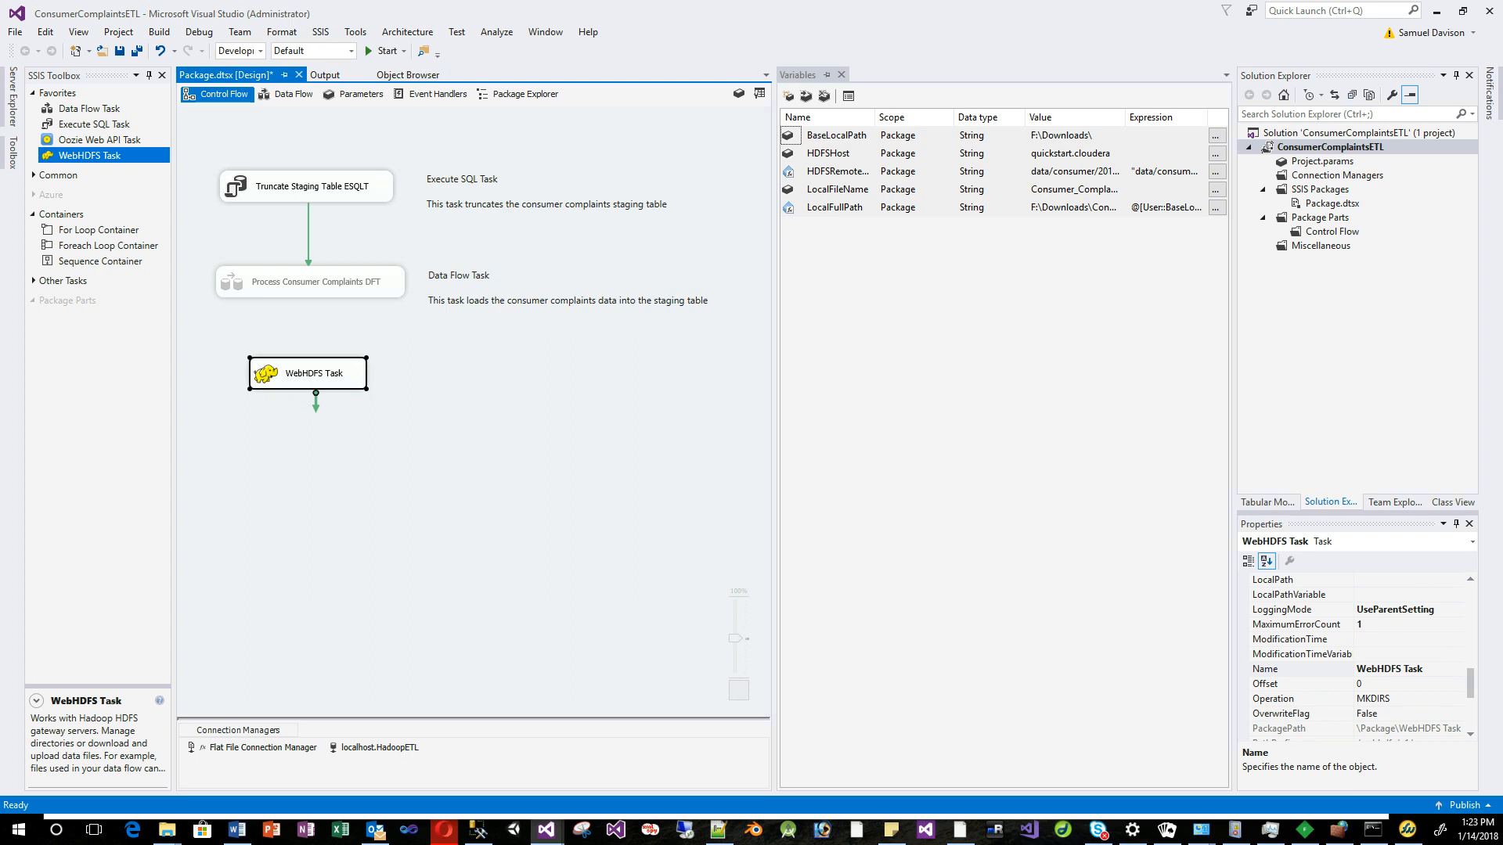
{"action": "left_click", "coordinate": [407, 448]}
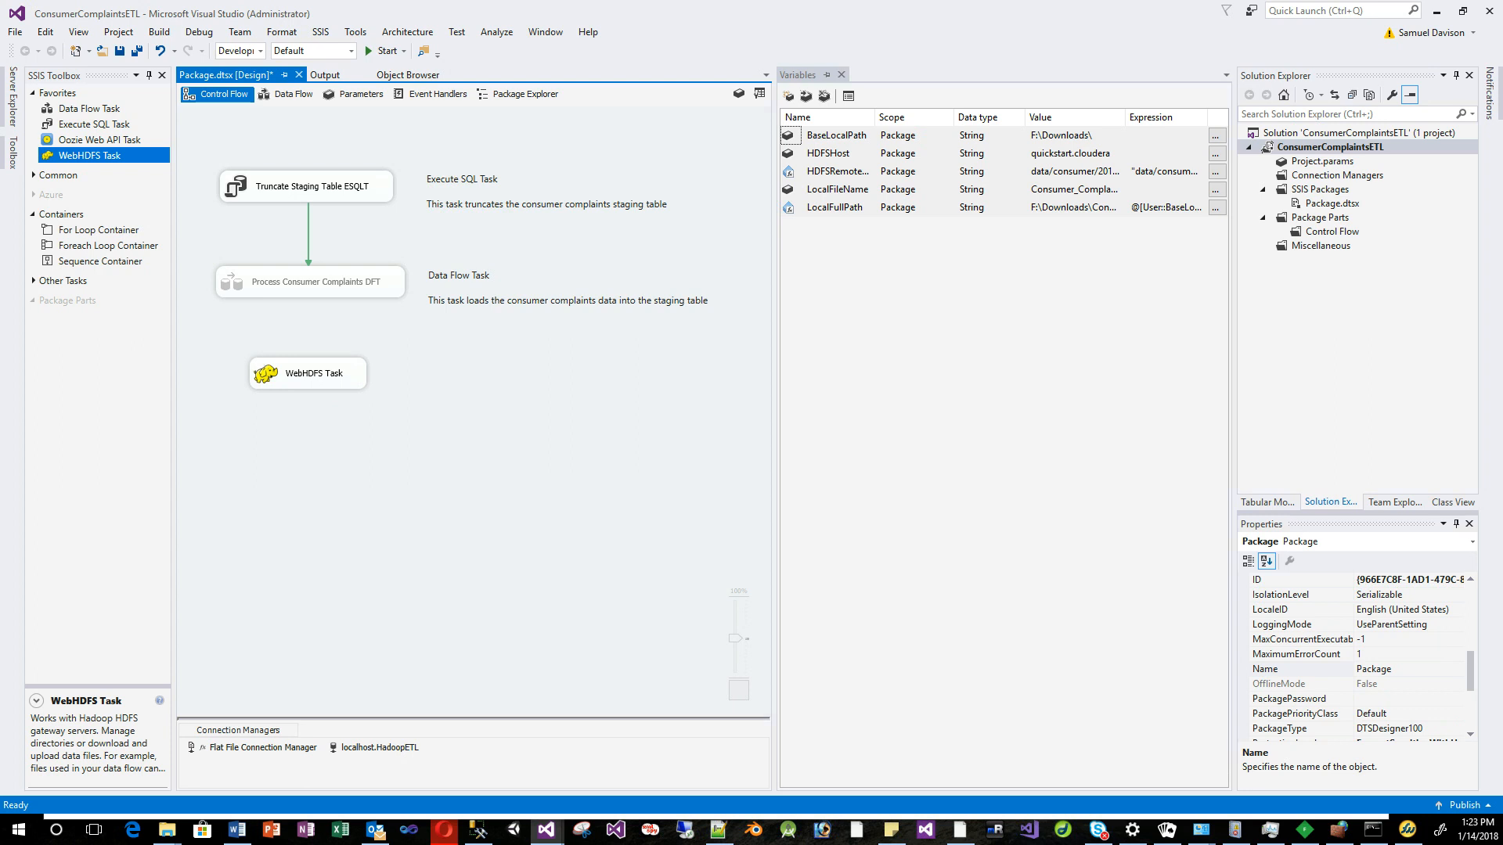
{"action": "left_click", "coordinate": [89, 156]}
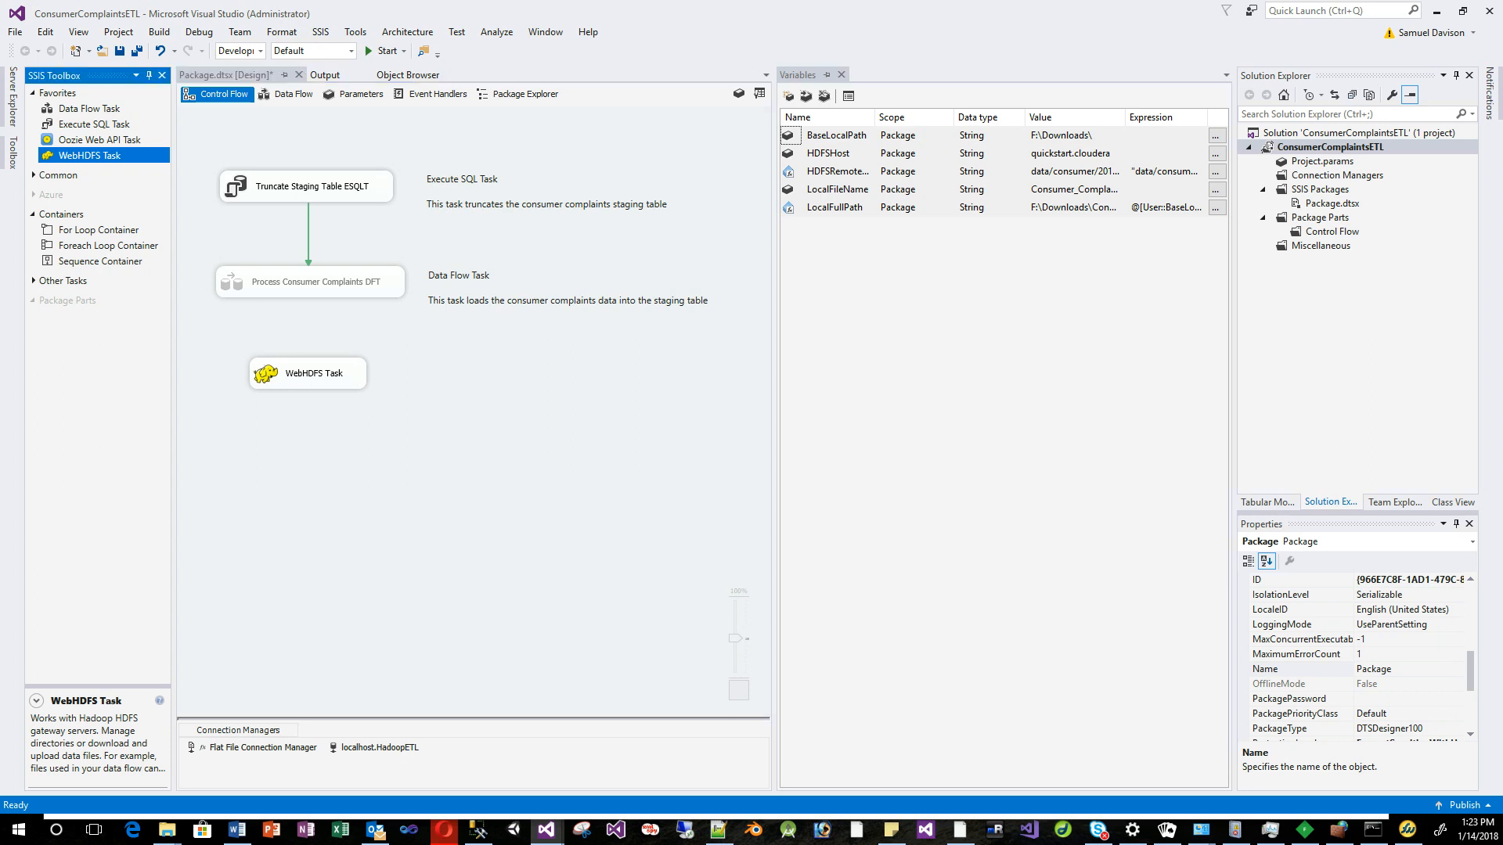
{"action": "left_click_drag", "start_coordinate": [90, 156], "coordinate": [280, 444]}
{"action": "left_click_drag", "start_coordinate": [369, 463], "coordinate": [340, 464]}
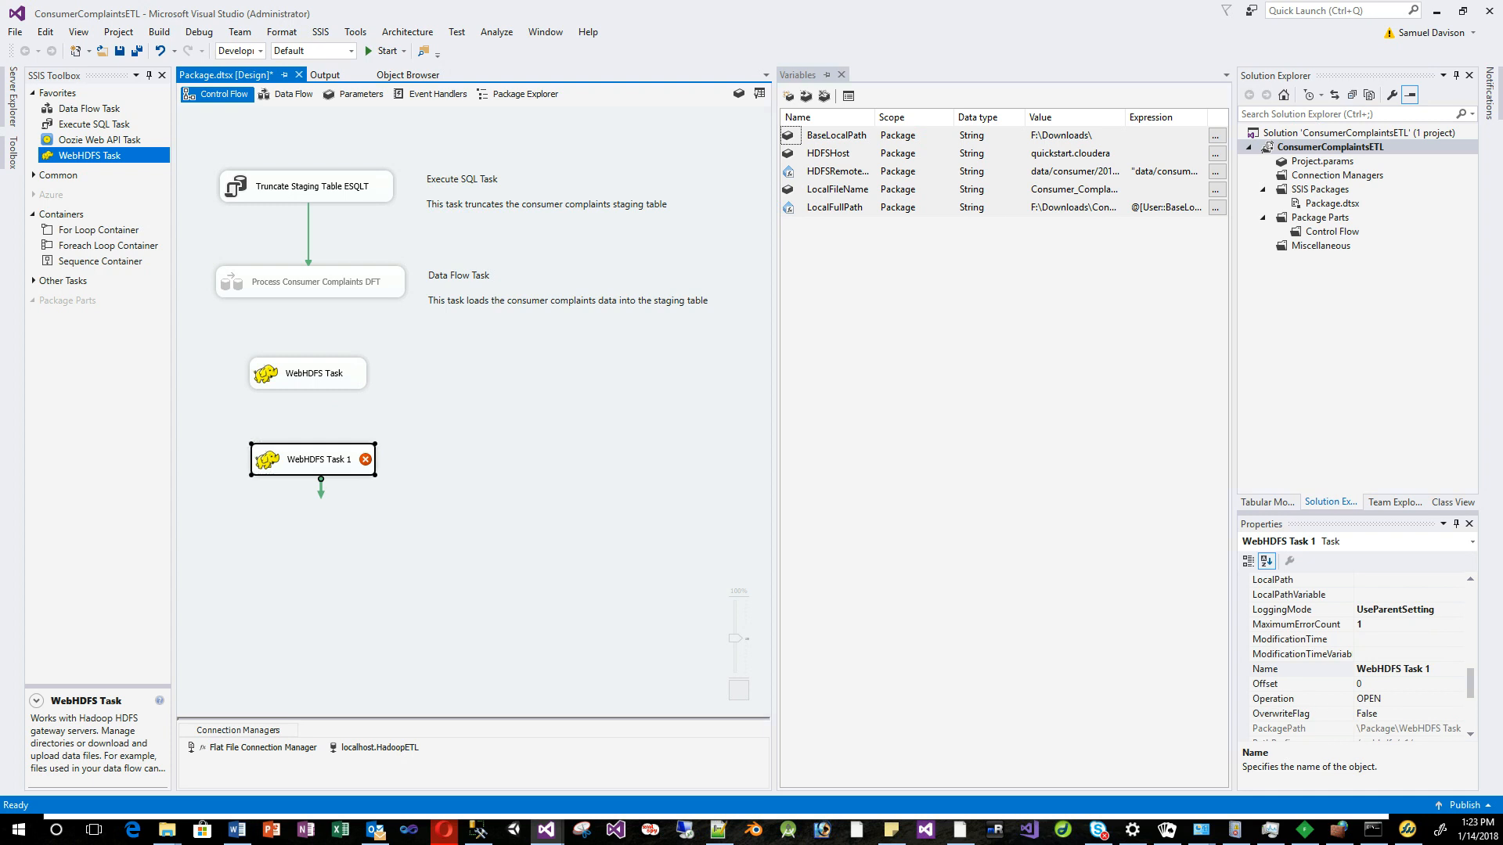
Chain the data flow to WebHDFS Task to WebHDFS Task 1, then open Task 1's editor.
{"action": "left_click", "coordinate": [314, 374]}
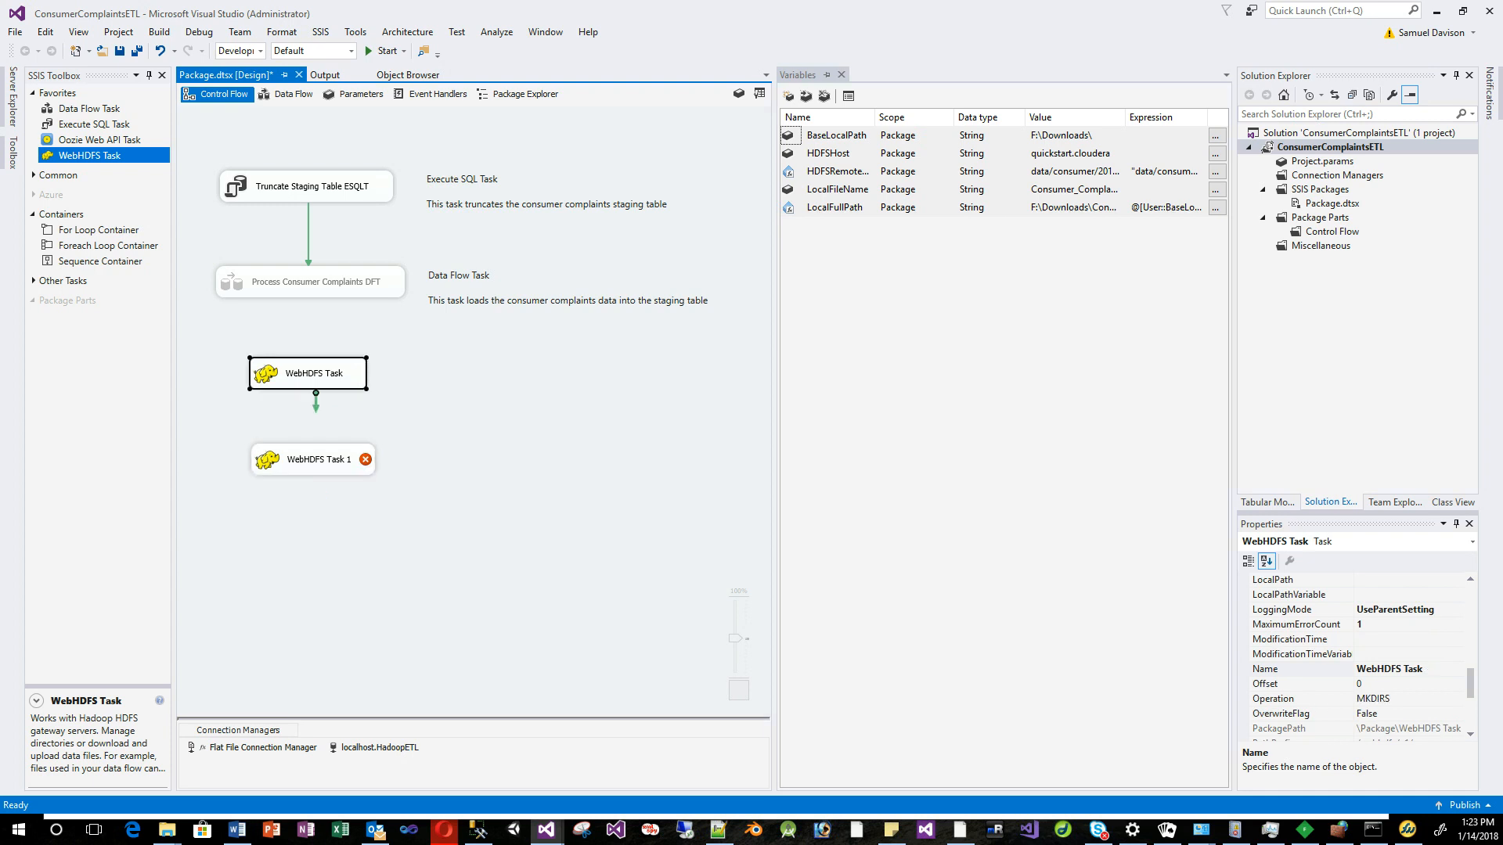
{"action": "left_click_drag", "start_coordinate": [315, 400], "coordinate": [310, 445]}
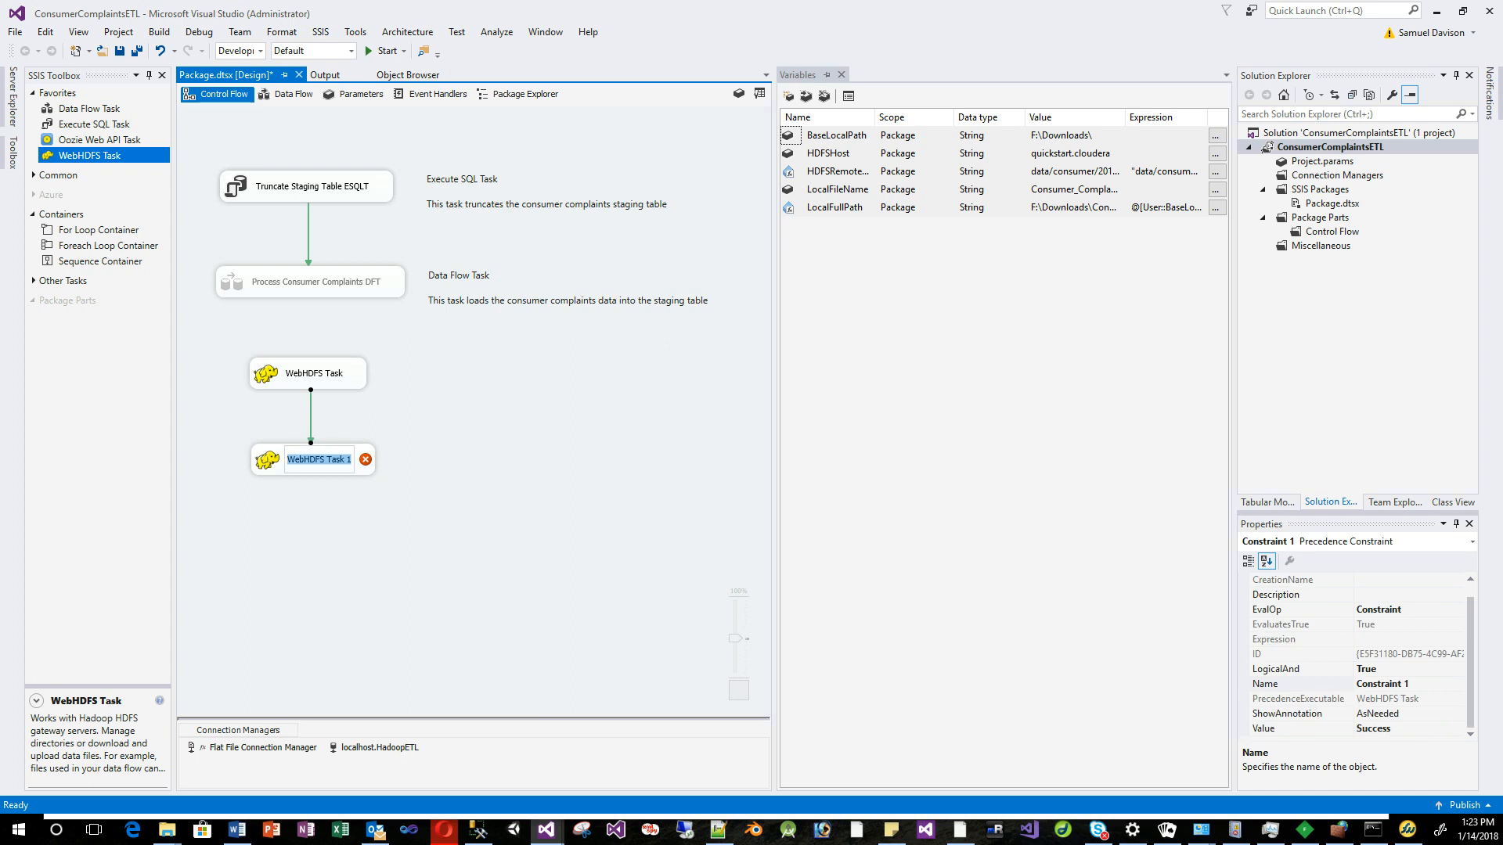
{"action": "left_click", "coordinate": [316, 283]}
{"action": "left_click_drag", "start_coordinate": [317, 313], "coordinate": [311, 366]}
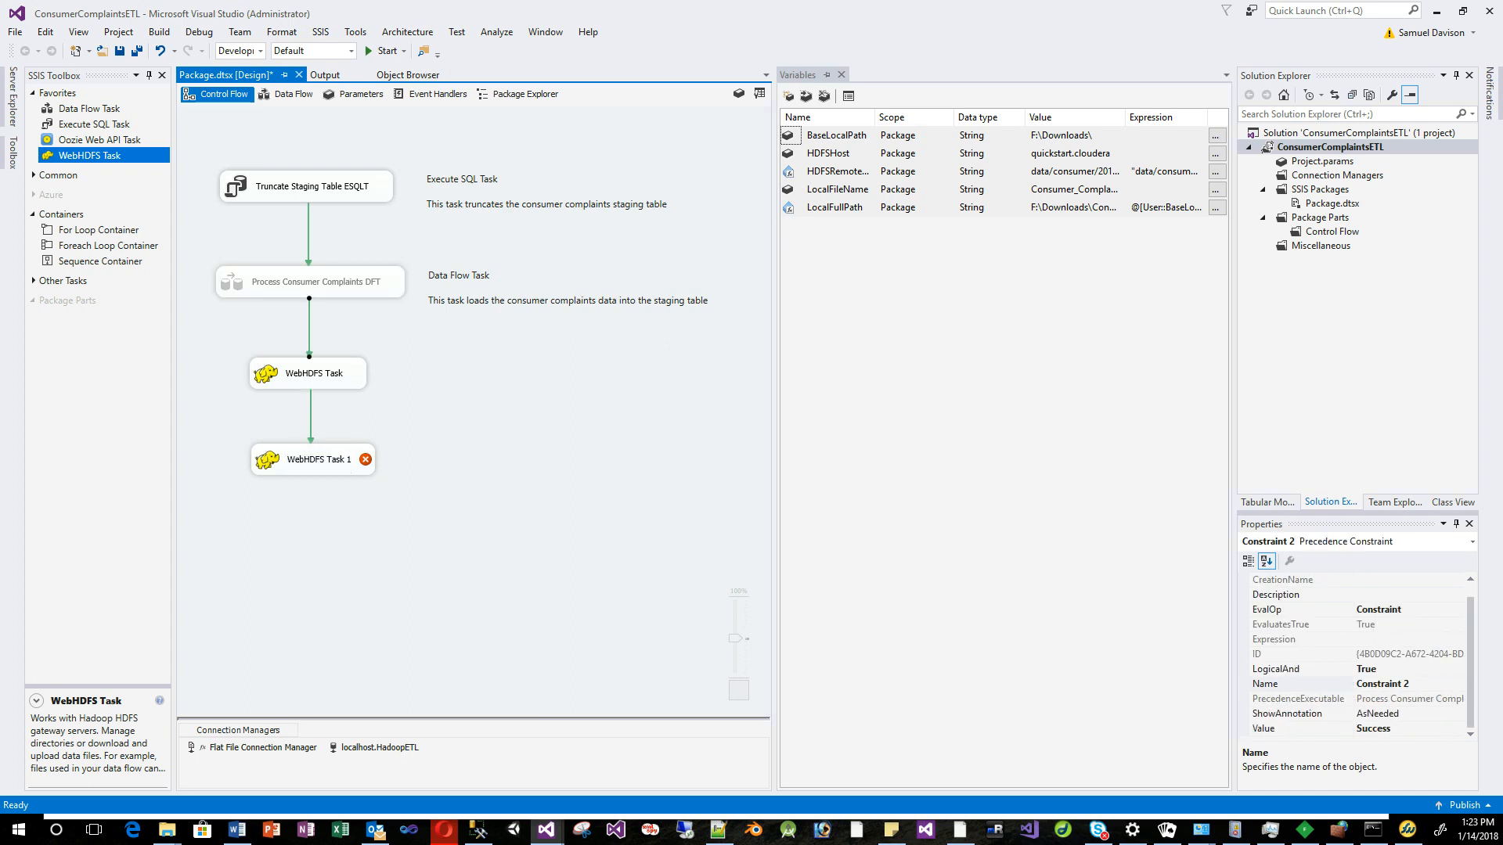
{"action": "double_click", "coordinate": [317, 459]}
{"action": "left_click_drag", "start_coordinate": [673, 168], "coordinate": [571, 181]}
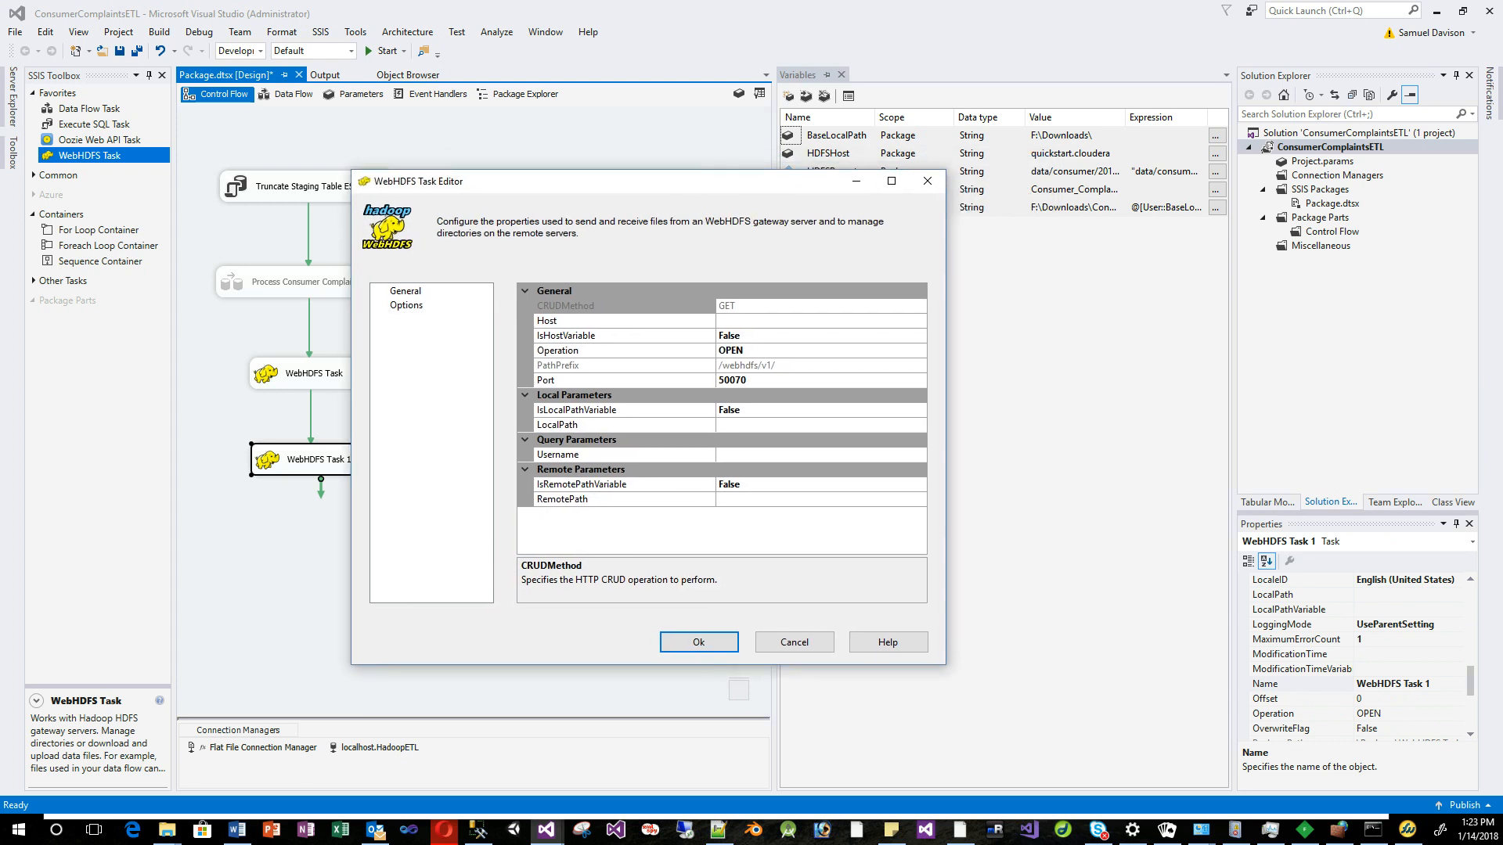
Set WebHDFS Task 1's operation to CREATE.
{"action": "left_click", "coordinate": [618, 351]}
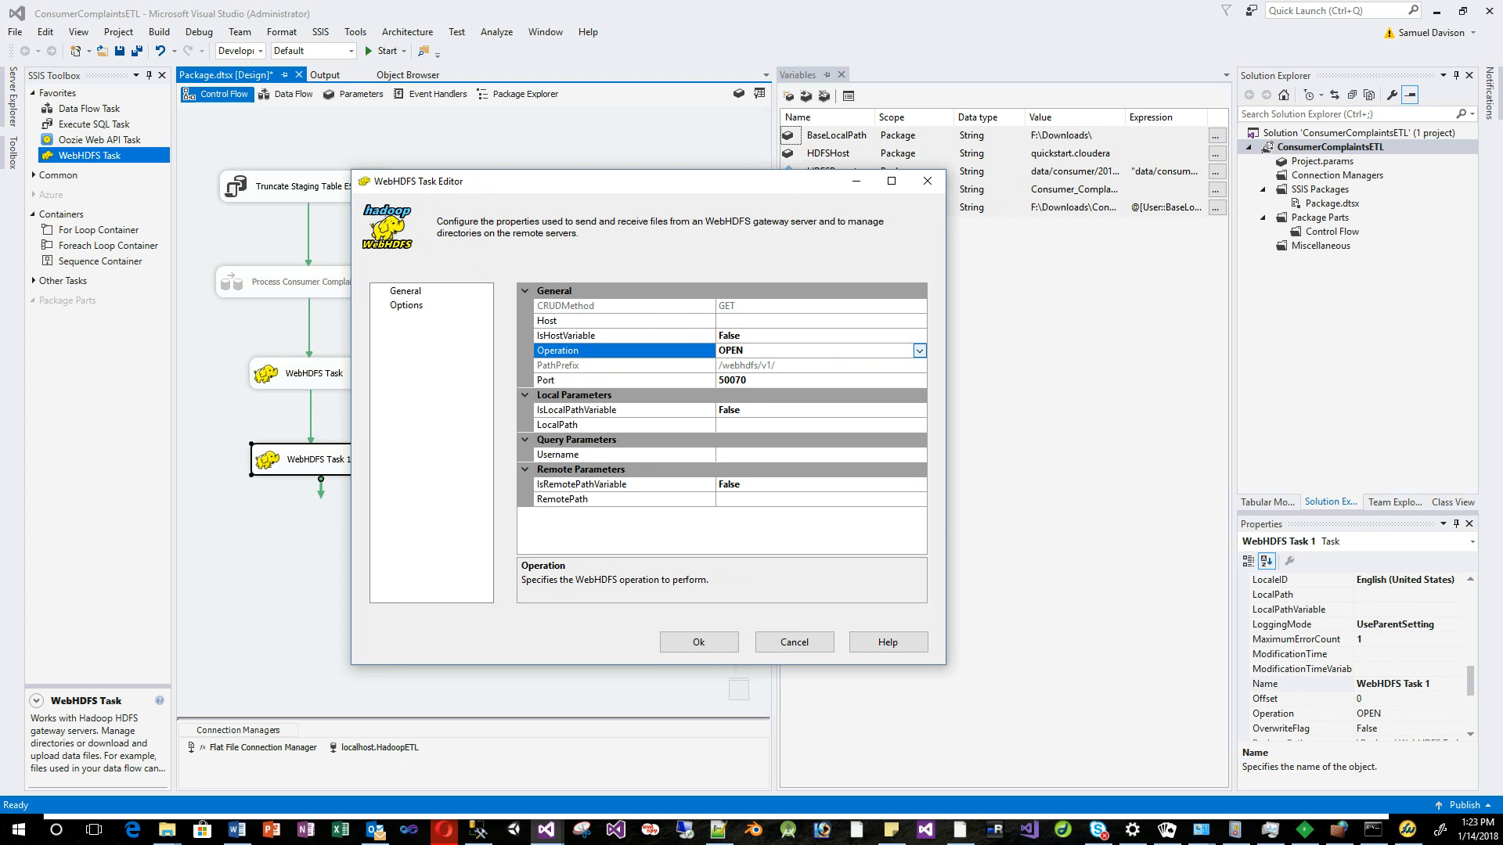
{"action": "left_click", "coordinate": [919, 350]}
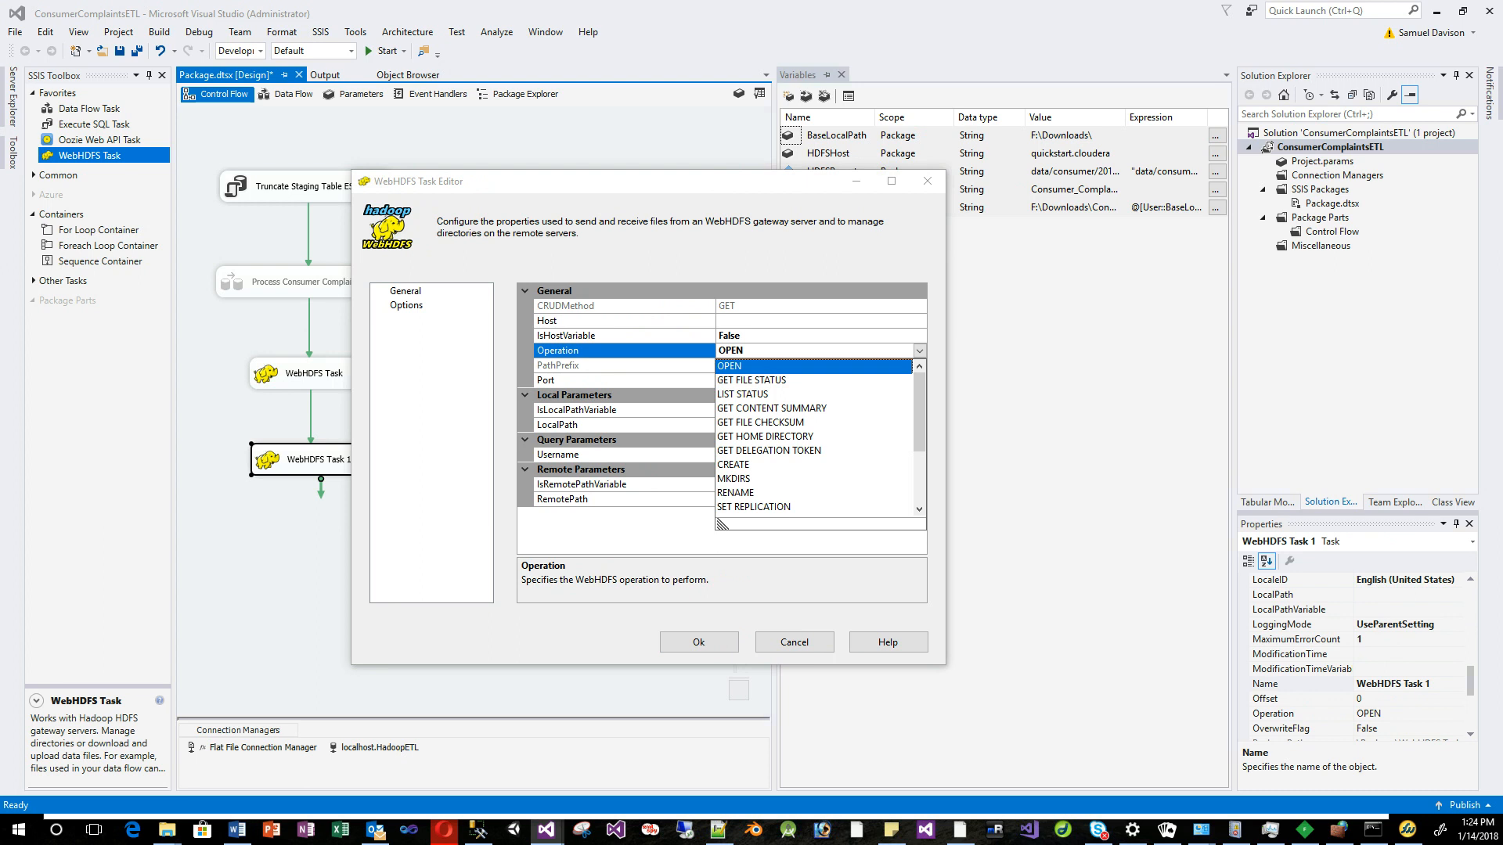
{"action": "left_click", "coordinate": [734, 465]}
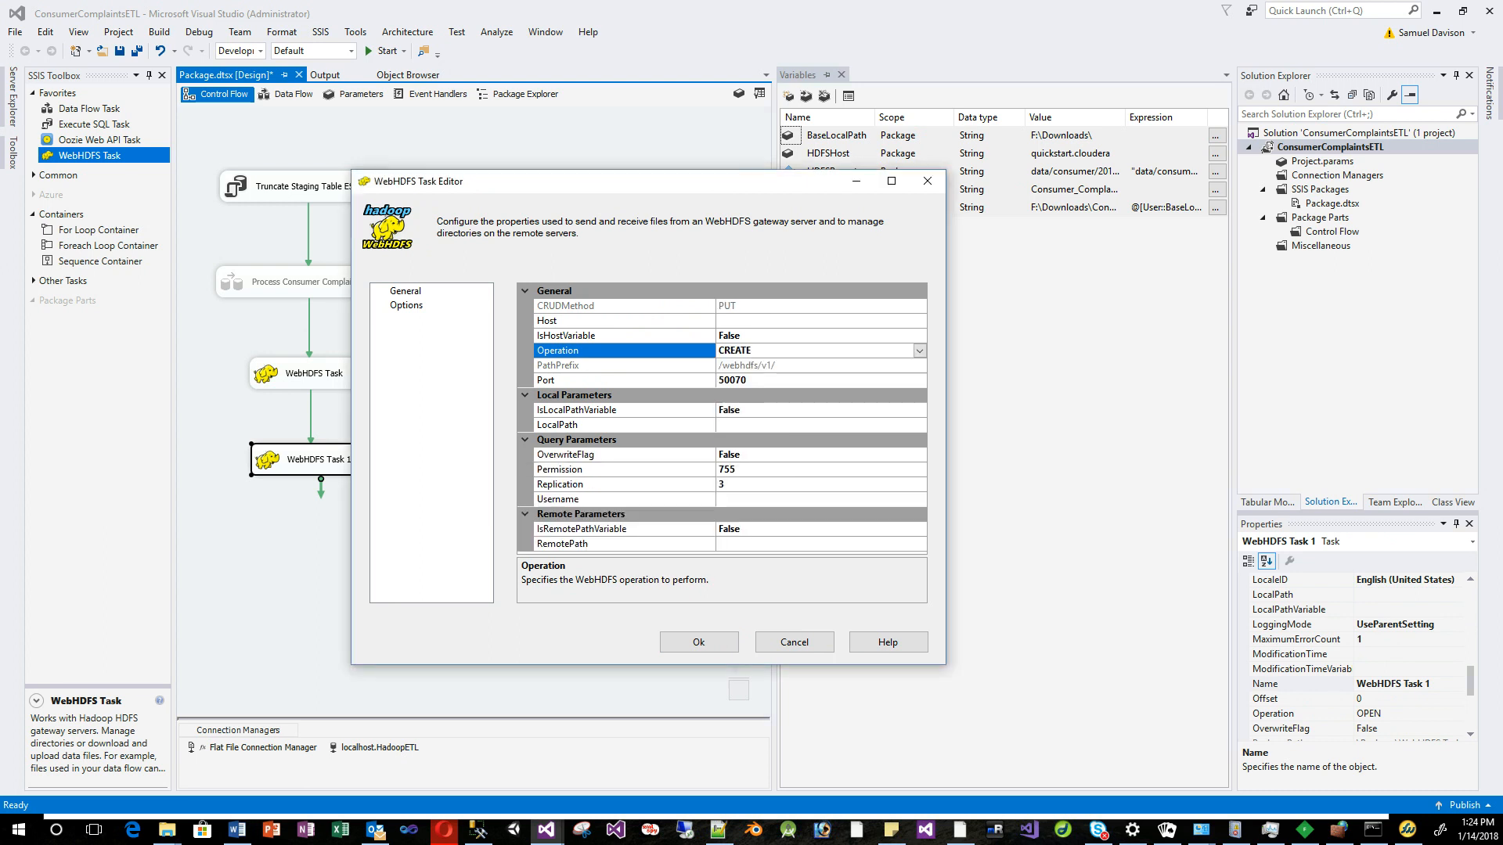
Set IsHostVariable to True with HostVariable User::HDFSHost, keeping port 50070.
{"action": "left_click", "coordinate": [752, 321]}
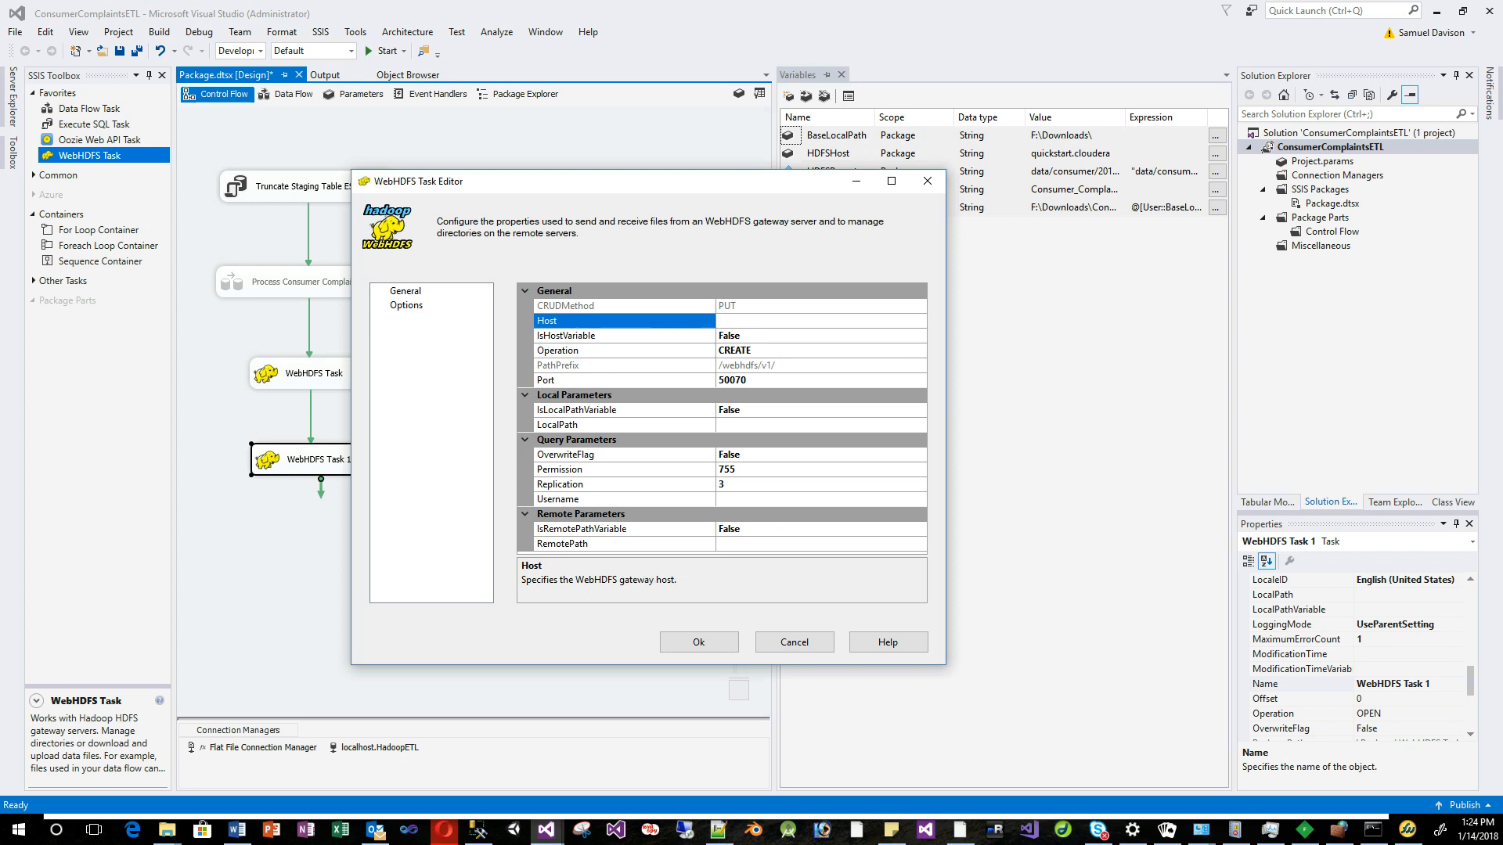
{"action": "left_click", "coordinate": [783, 335]}
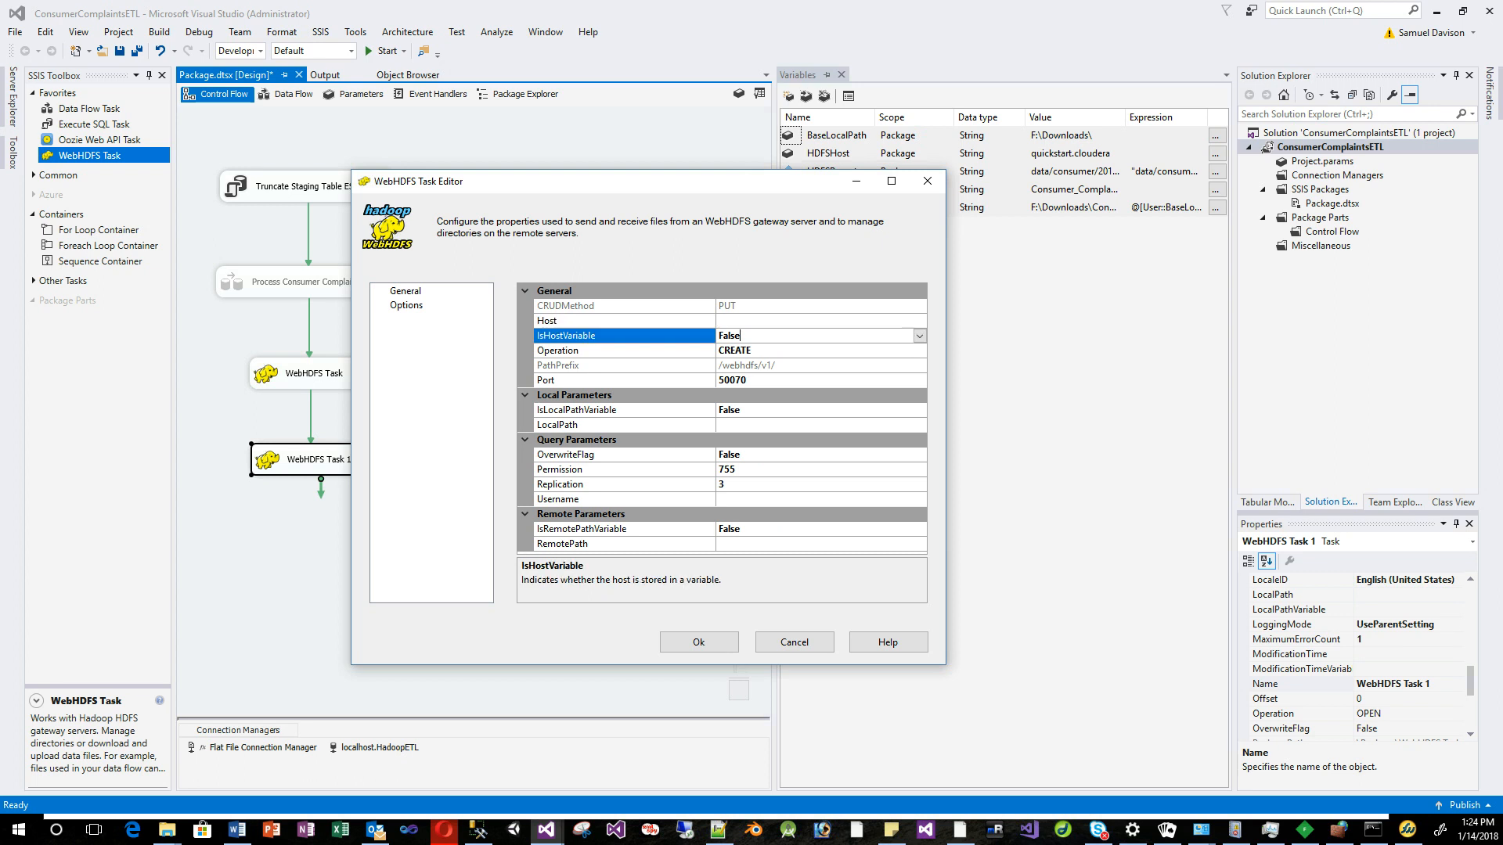
{"action": "left_click", "coordinate": [920, 336]}
{"action": "left_click", "coordinate": [814, 352]}
{"action": "left_click", "coordinate": [814, 321]}
{"action": "left_click", "coordinate": [920, 321]}
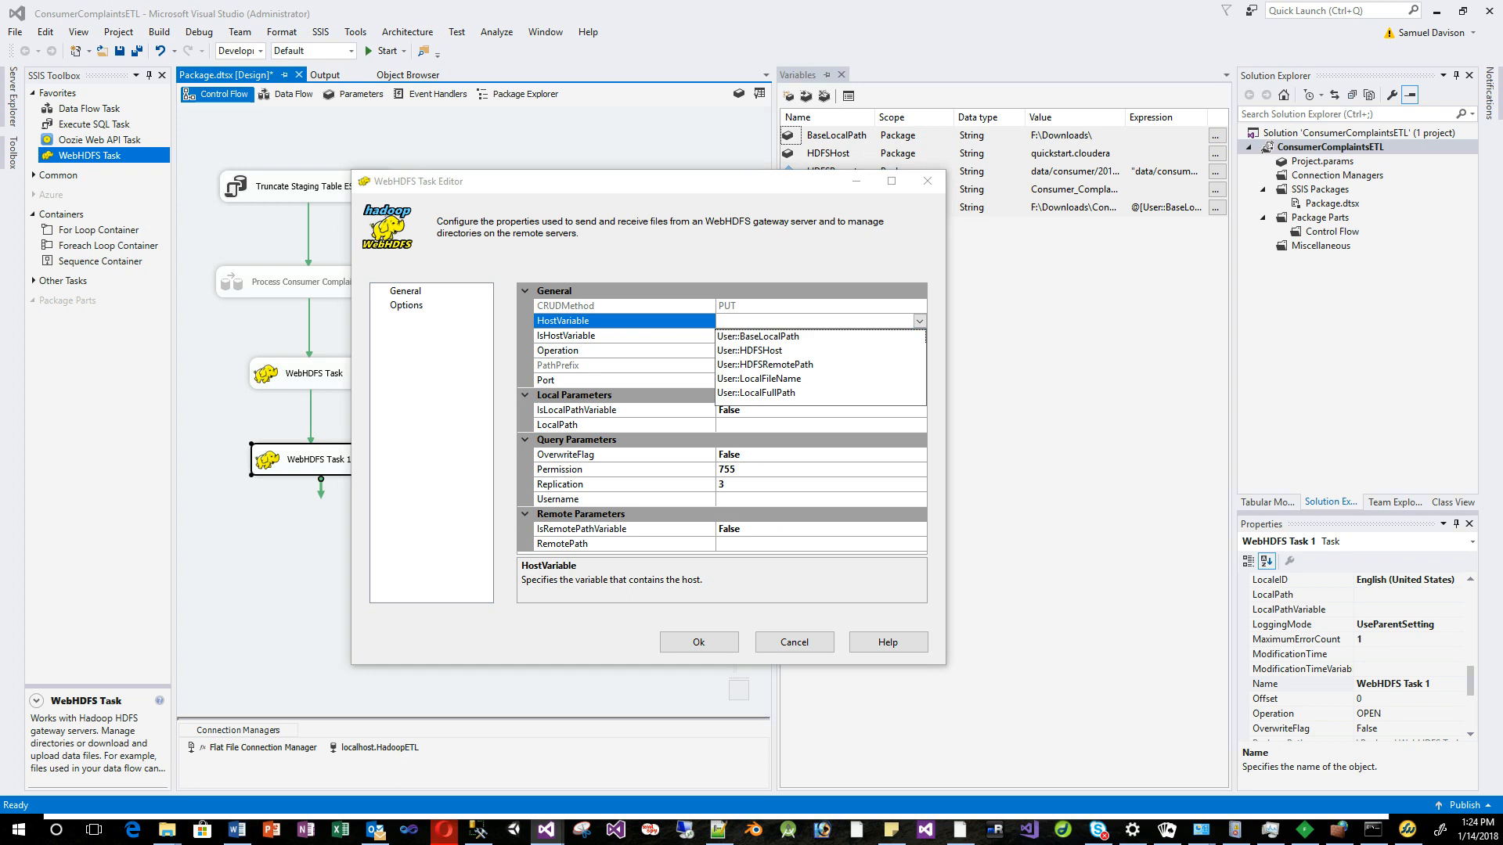
{"action": "left_click", "coordinate": [750, 350]}
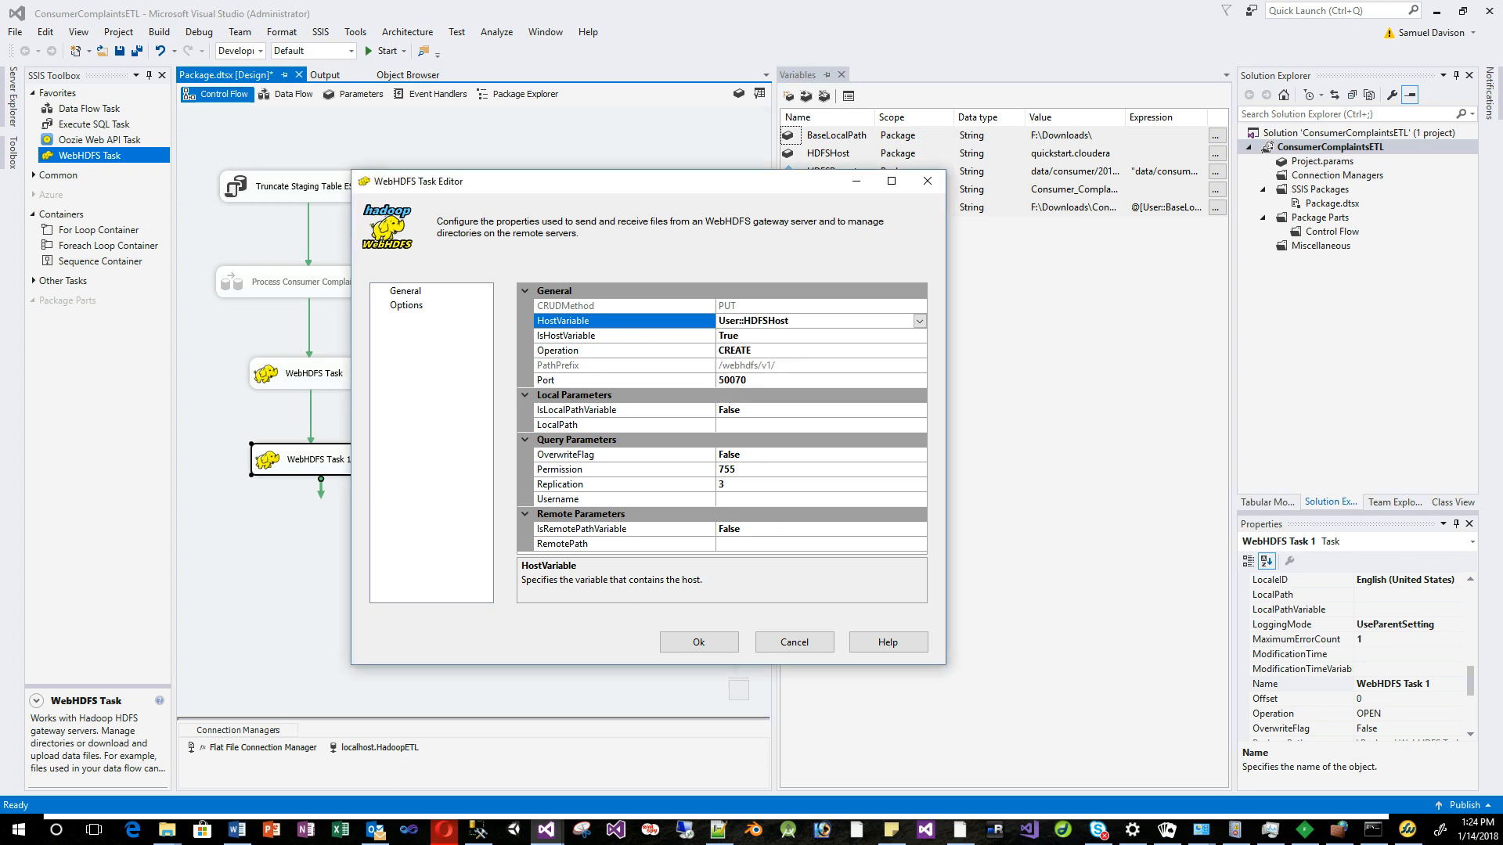
{"action": "left_click_drag", "start_coordinate": [658, 181], "coordinate": [589, 171]}
{"action": "left_click", "coordinate": [705, 370]}
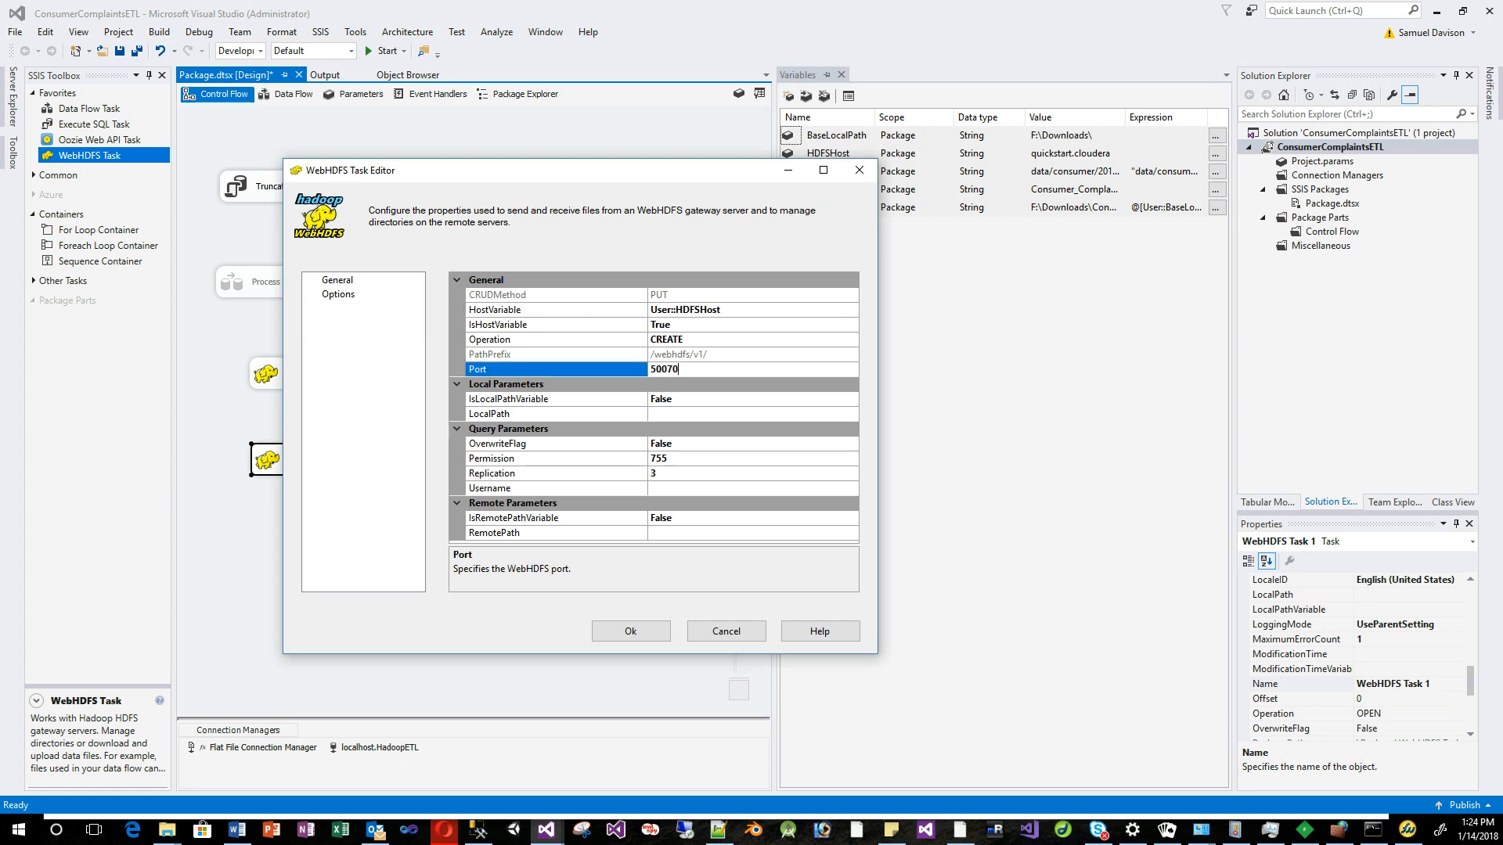
Set IsLocalPathVariable to True with LocalPathVariable User::LocalFullPath.
{"action": "left_click", "coordinate": [704, 414]}
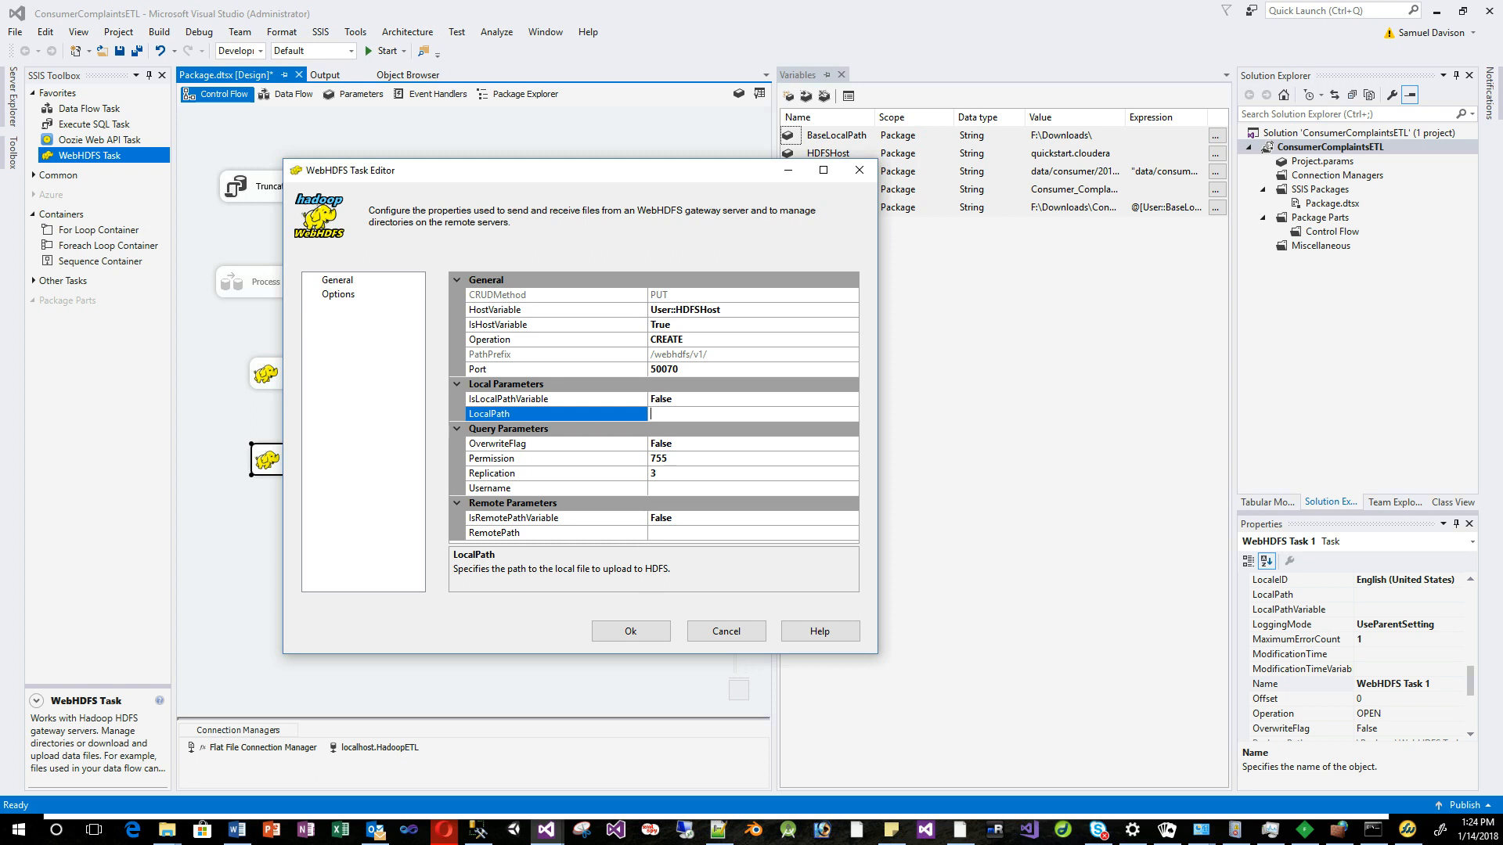
{"action": "left_click_drag", "start_coordinate": [548, 170], "coordinate": [414, 179]}
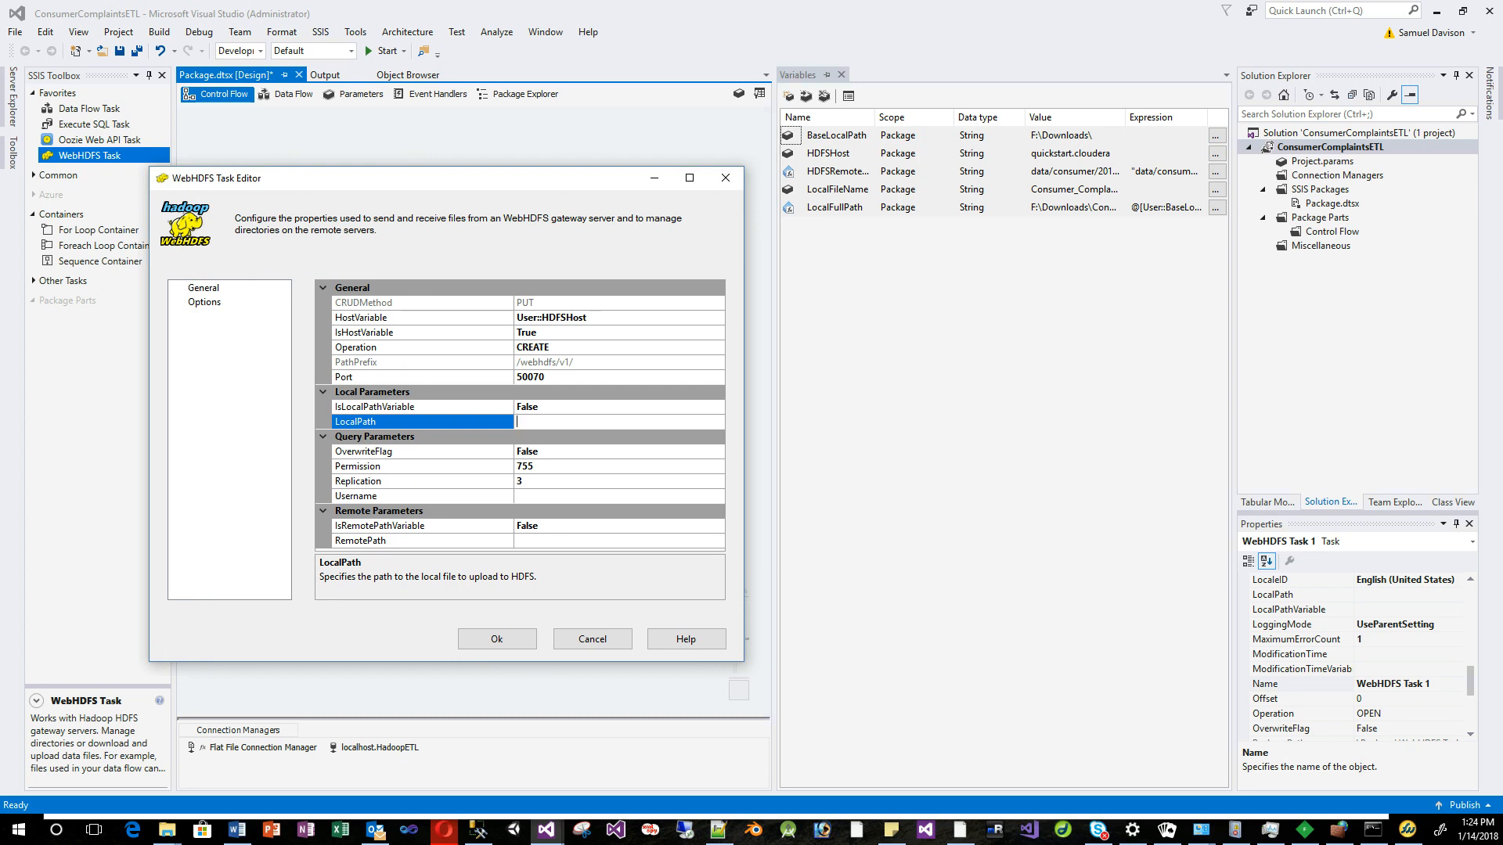
{"action": "left_click", "coordinate": [611, 407]}
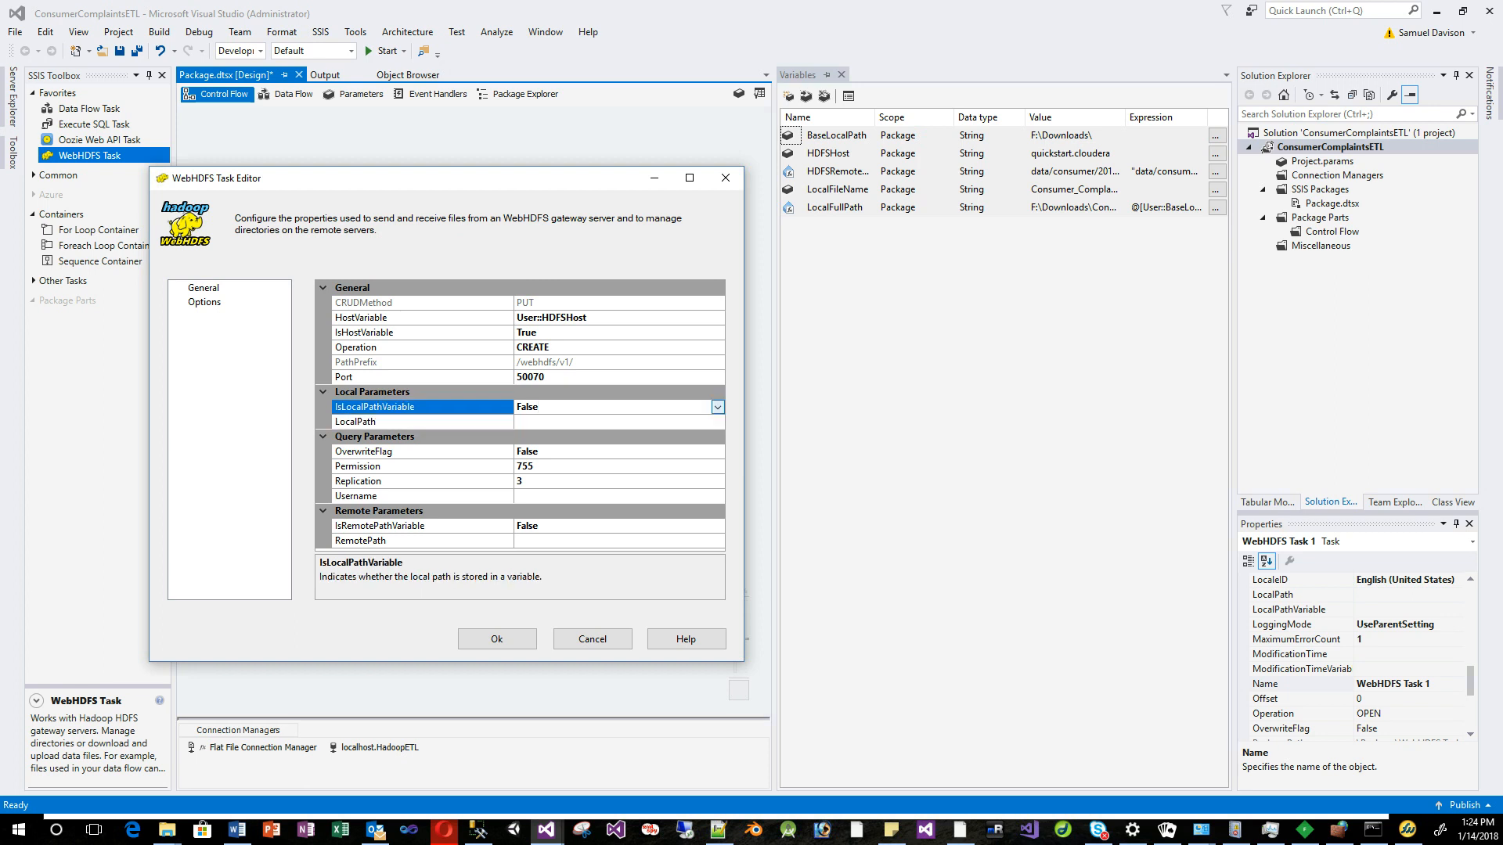
{"action": "left_click", "coordinate": [717, 407]}
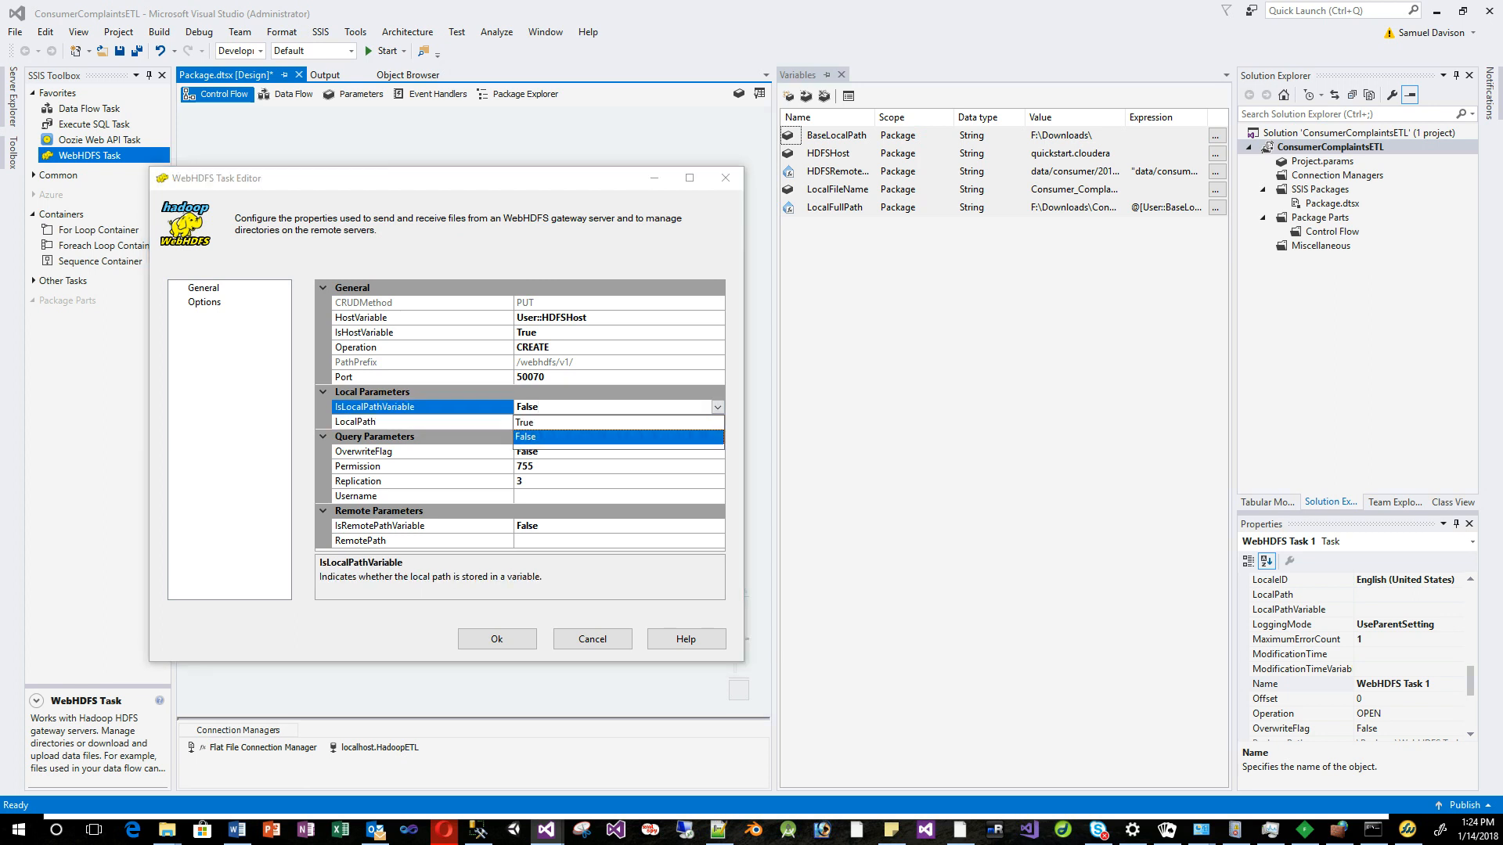
{"action": "left_click", "coordinate": [618, 423]}
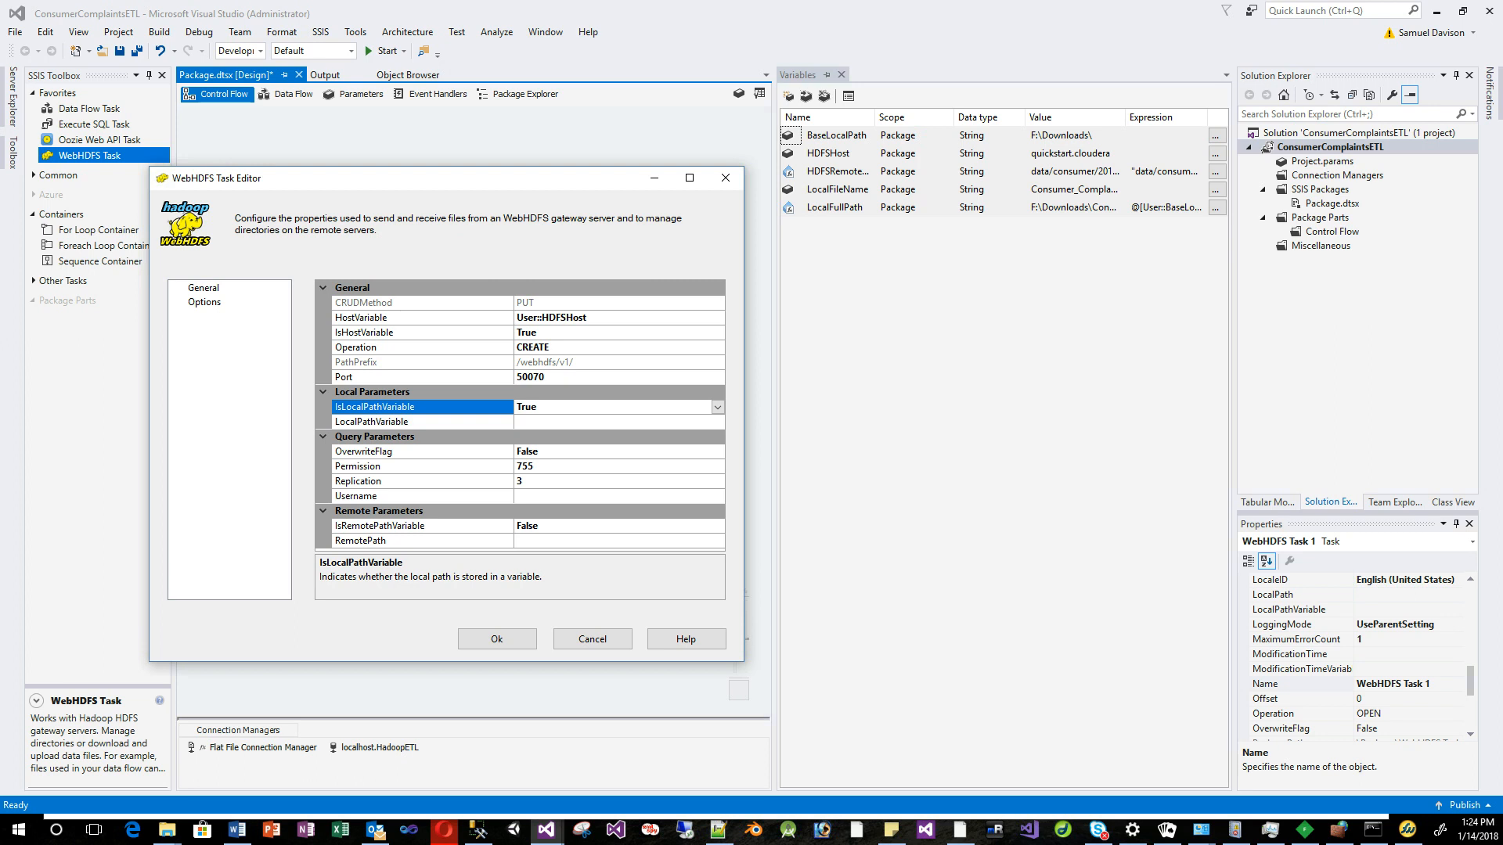
{"action": "left_click", "coordinate": [614, 422]}
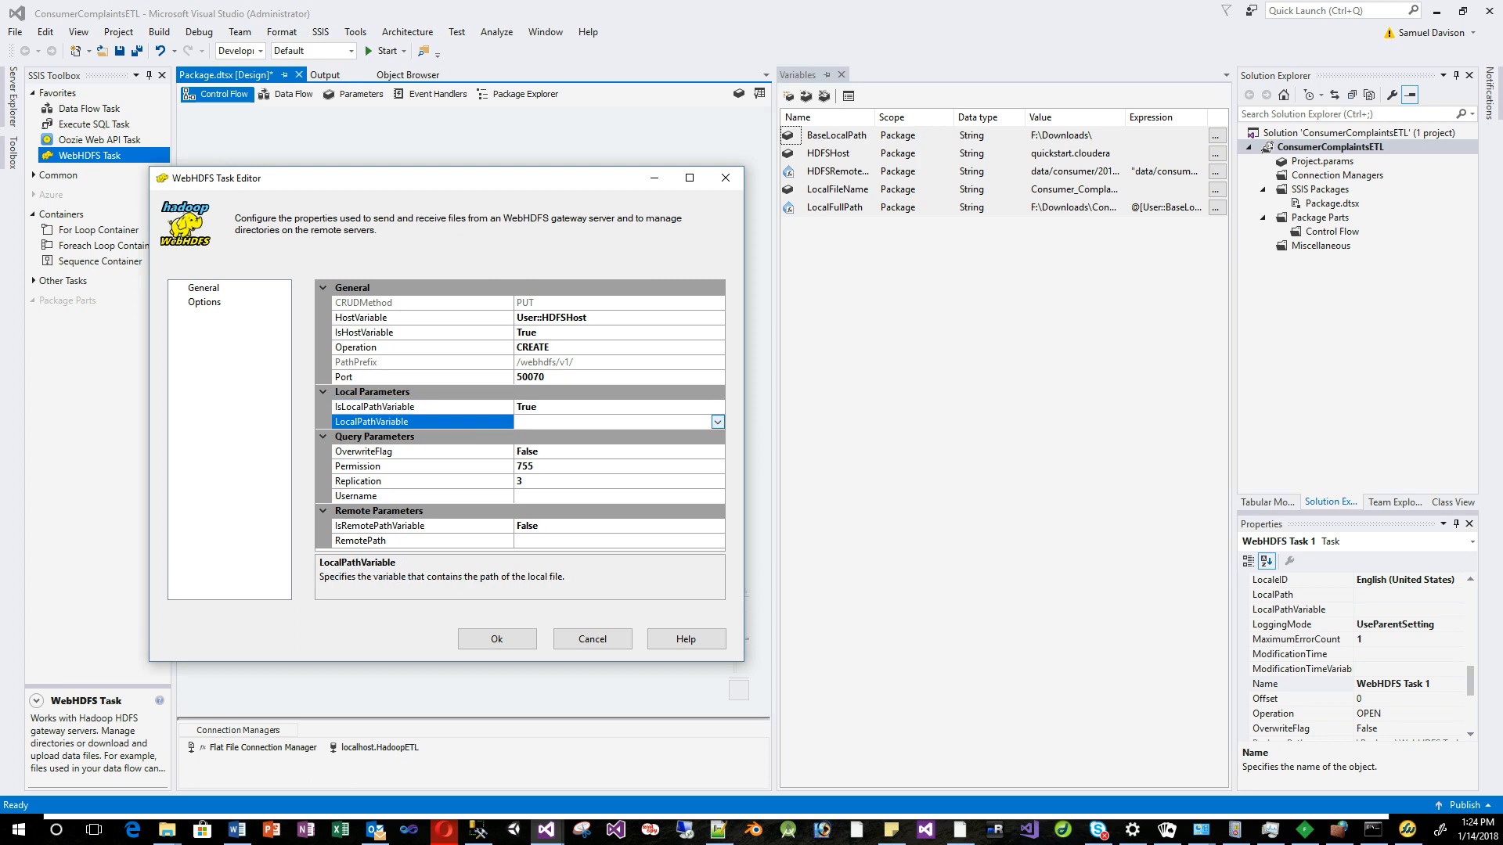
{"action": "left_click", "coordinate": [717, 422]}
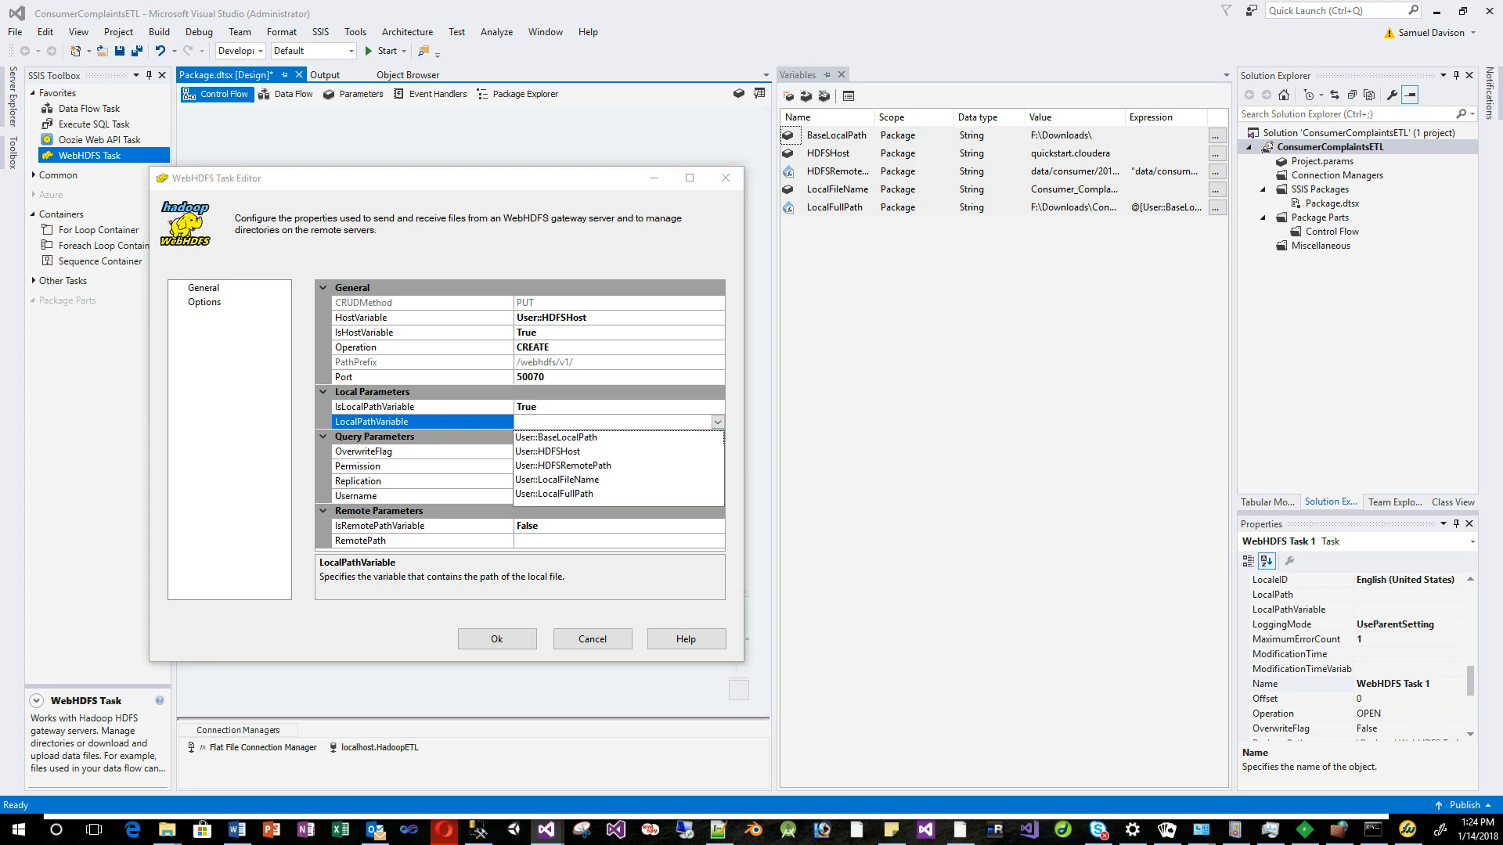
{"action": "left_click", "coordinate": [554, 494]}
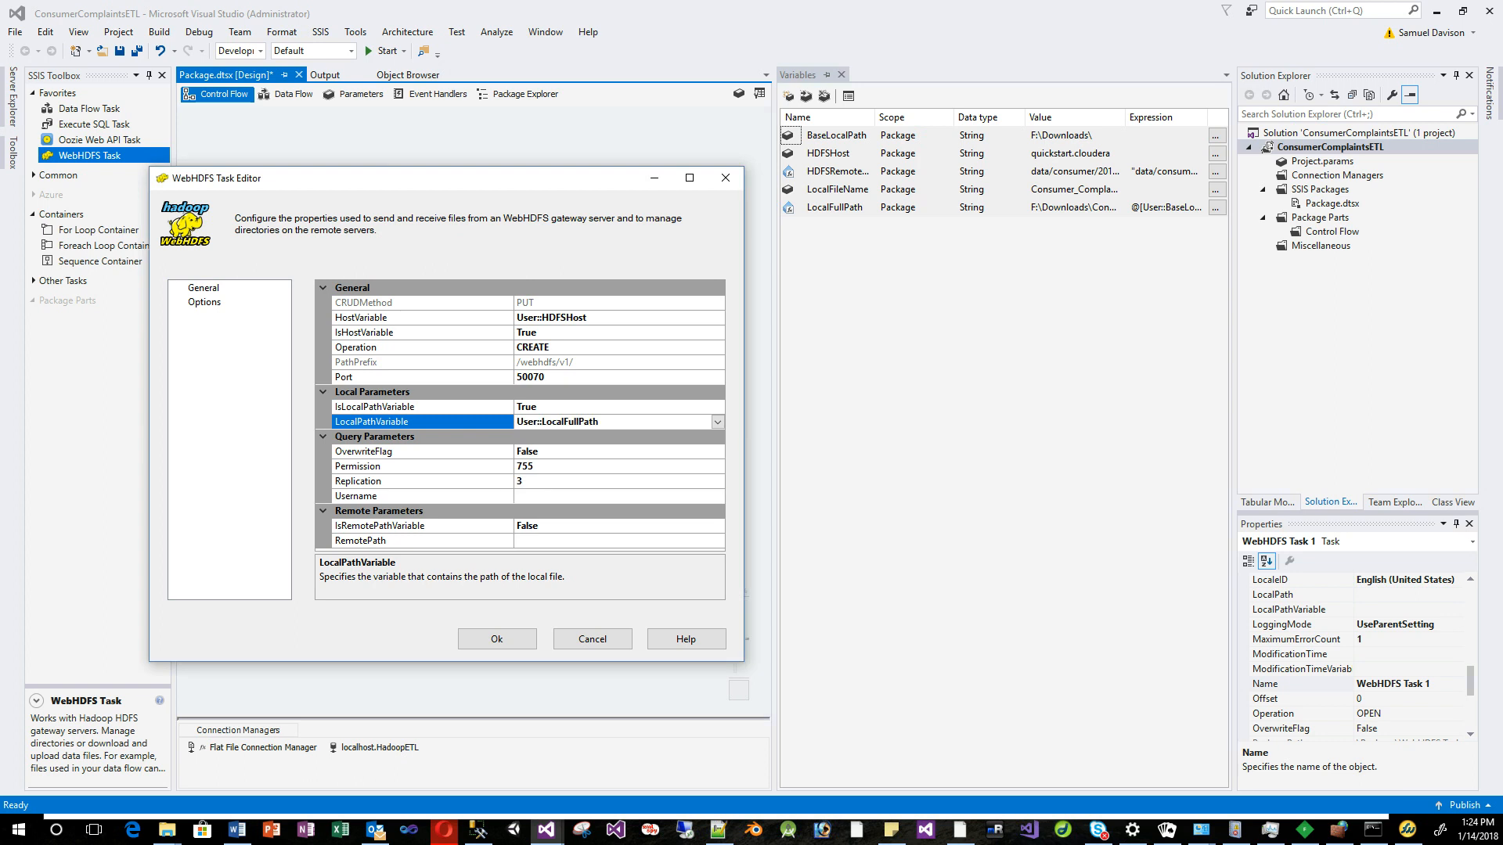
{"action": "left_click", "coordinate": [572, 452]}
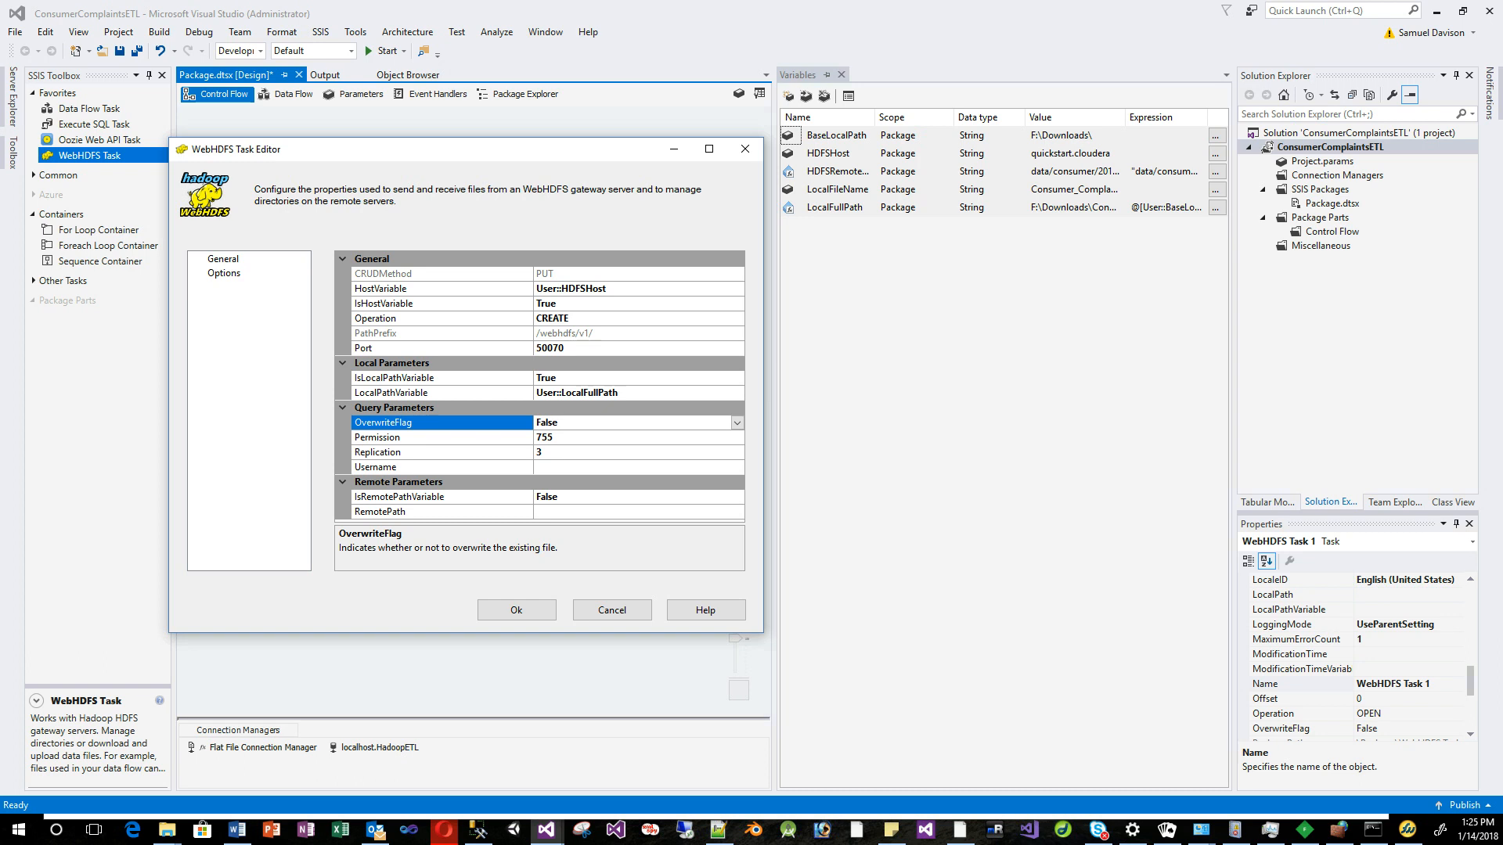
Confirm permission 755 and replication 3, and change the Hadoop username to yarn.
{"action": "left_click", "coordinate": [443, 437]}
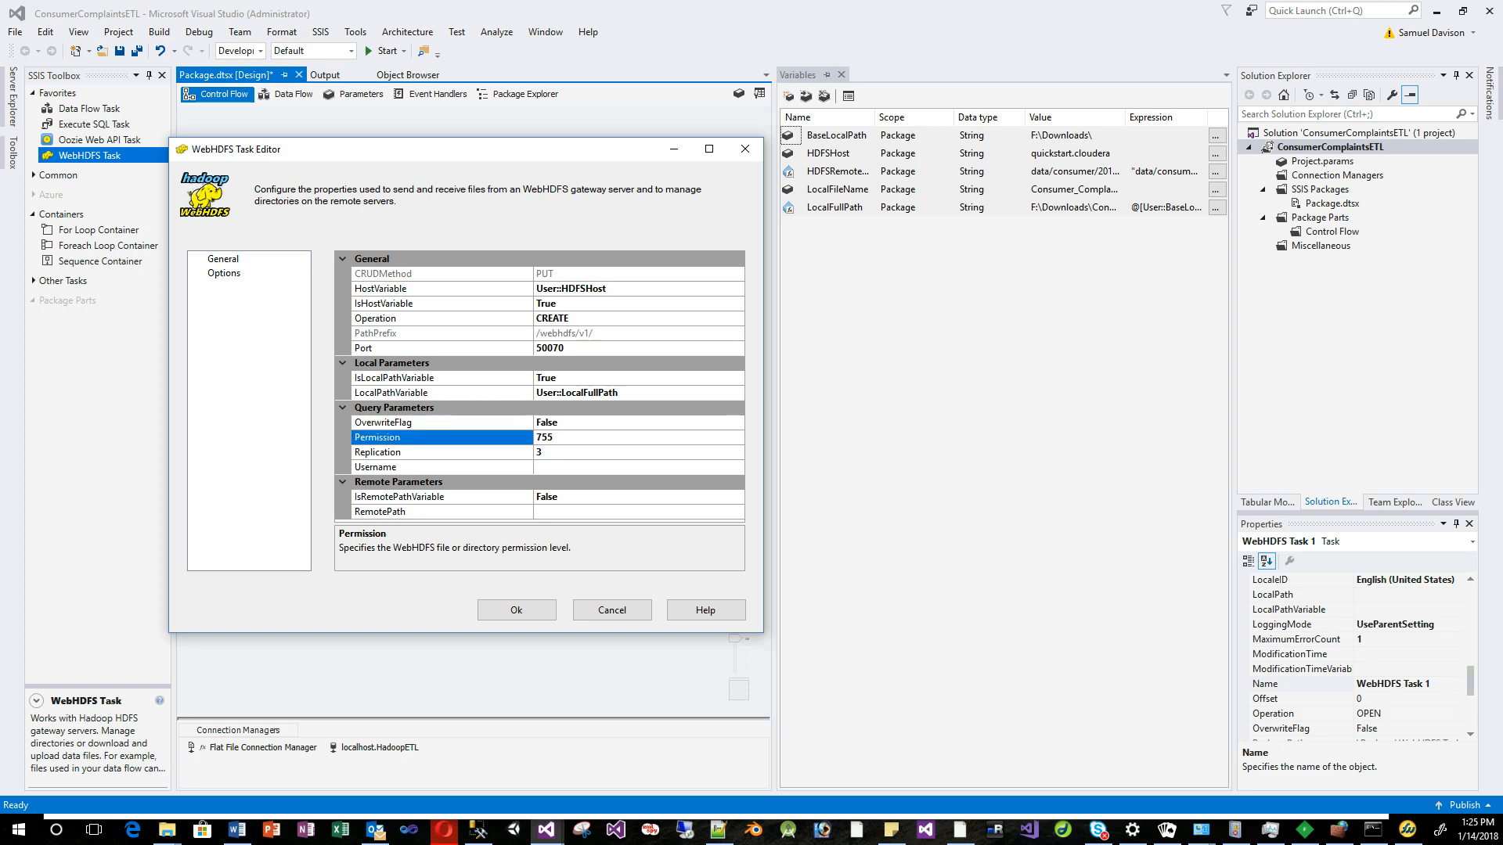
{"action": "left_click_drag", "start_coordinate": [465, 149], "coordinate": [473, 145]}
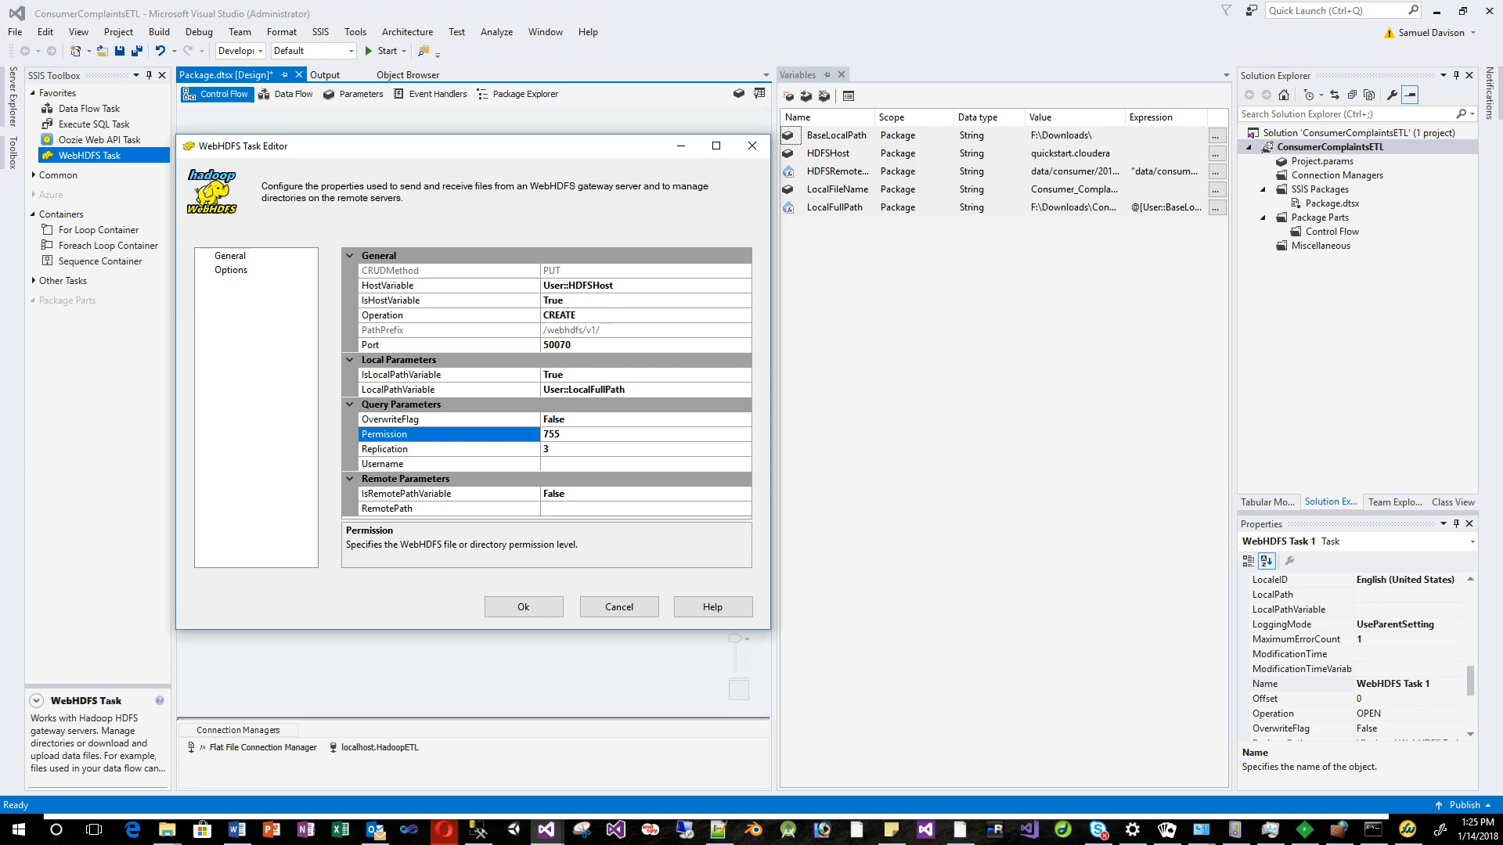
{"action": "left_click", "coordinate": [579, 449]}
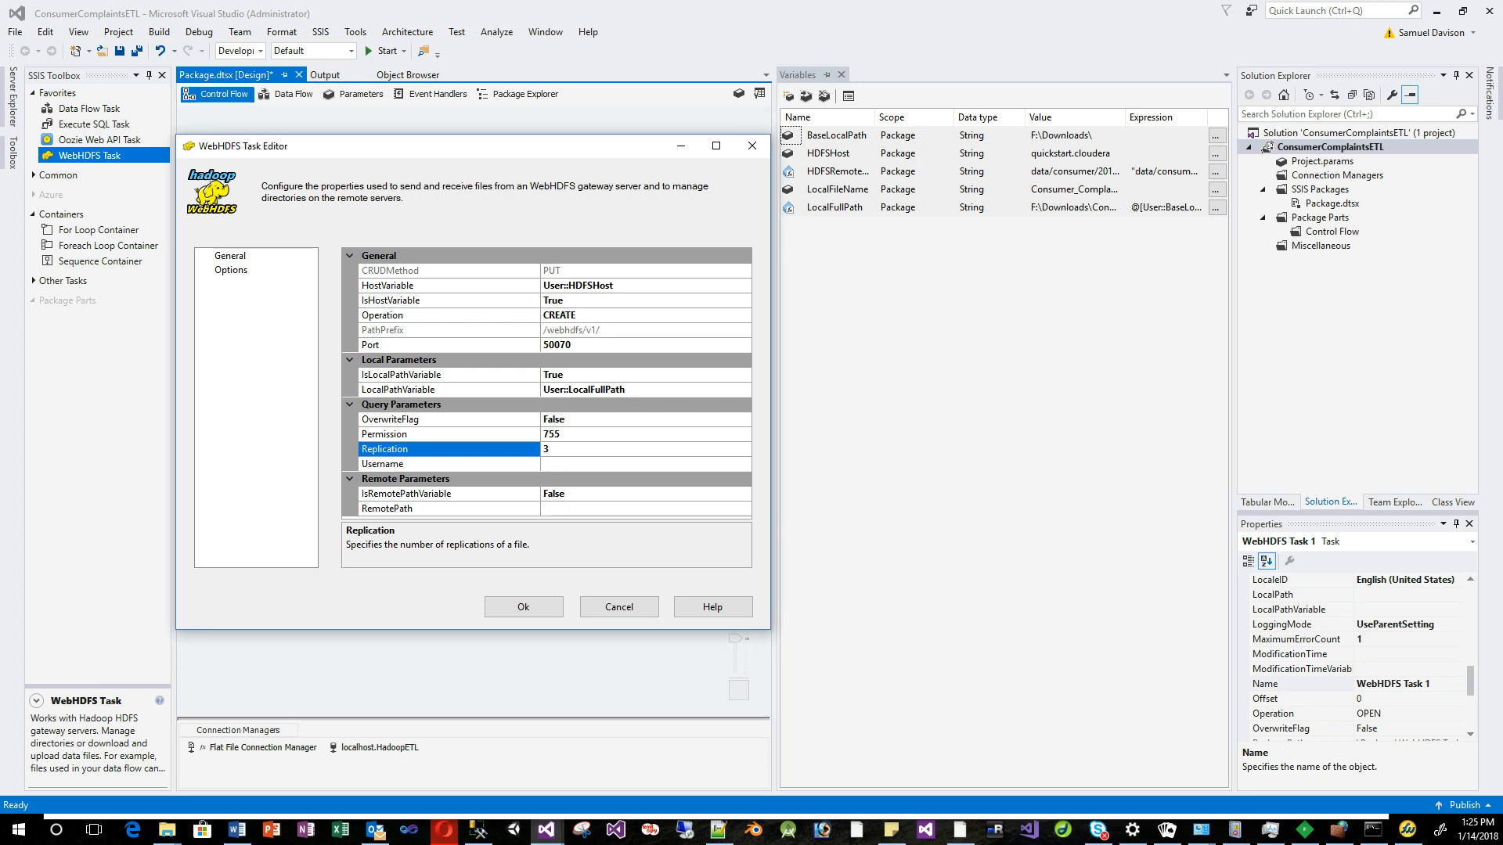
{"action": "left_click", "coordinate": [450, 464]}
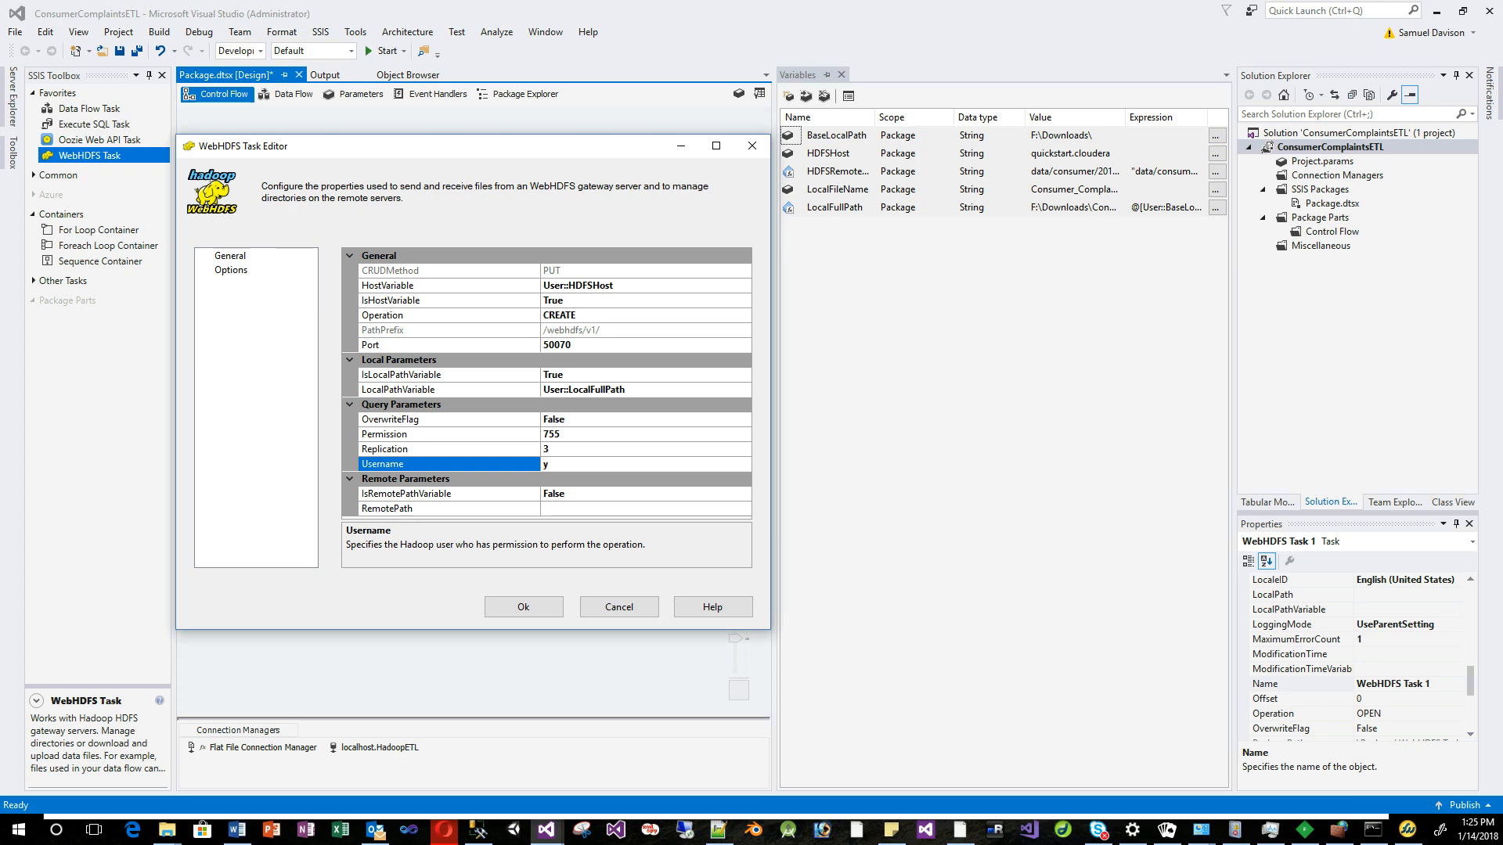
{"action": "key", "text": "BackSpace"}
{"action": "type", "text": "yarn"}
{"action": "left_click", "coordinate": [579, 493]}
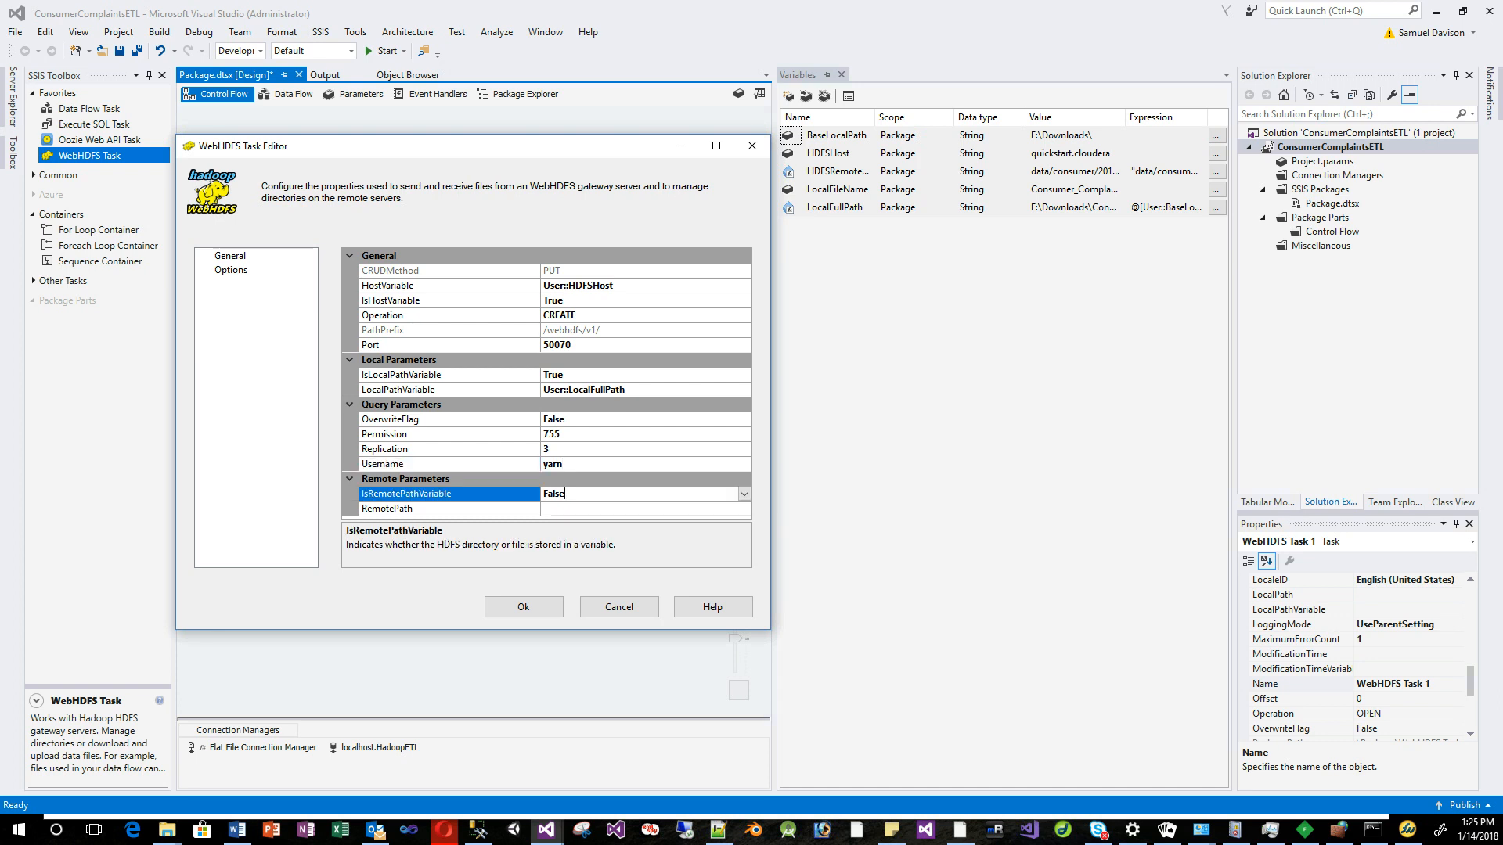
{"action": "left_click_drag", "start_coordinate": [438, 147], "coordinate": [450, 131]}
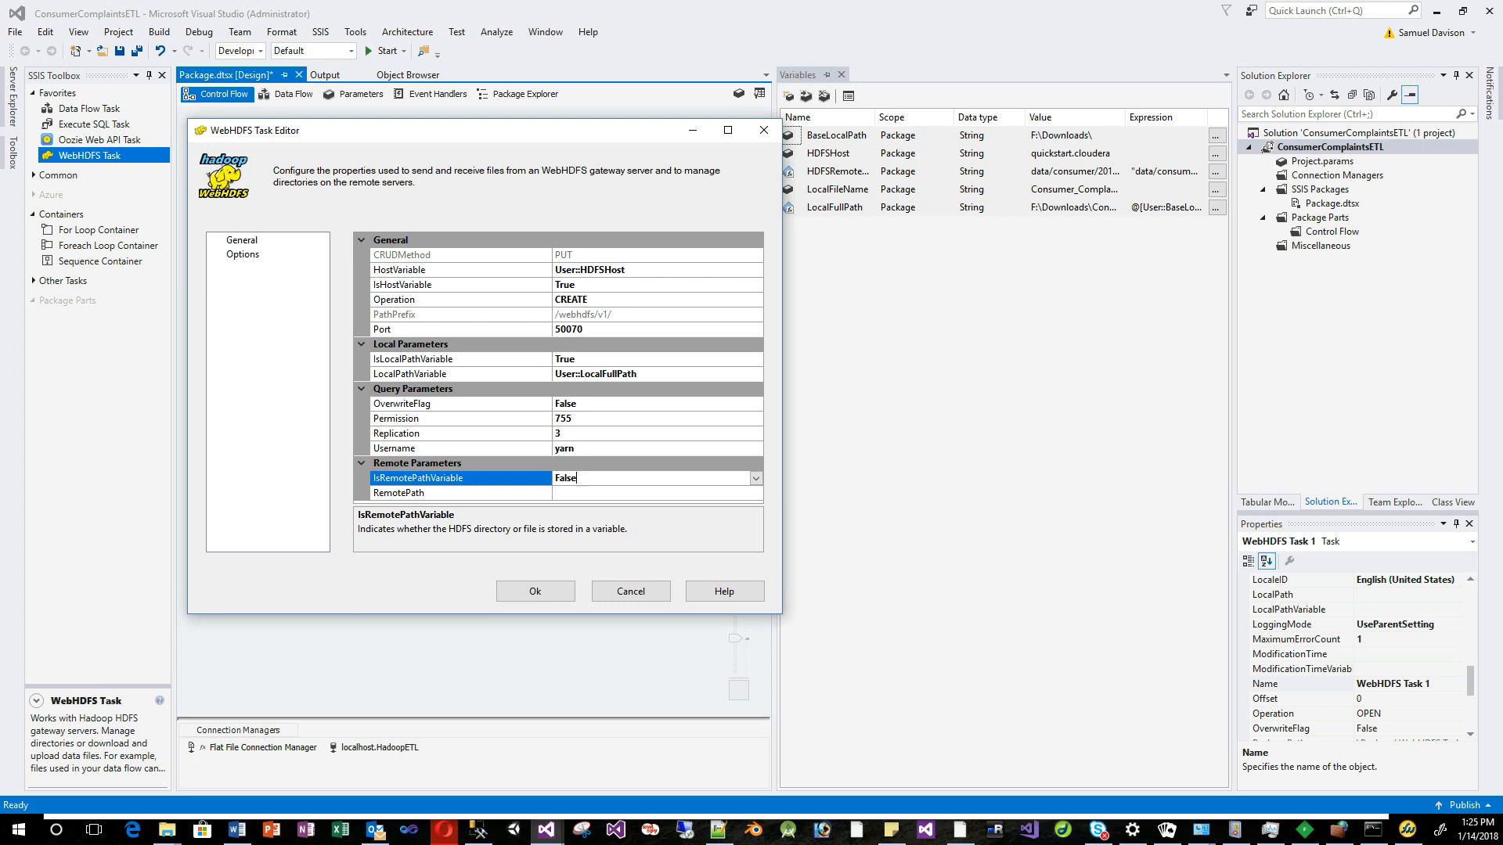
{"action": "left_click_drag", "start_coordinate": [450, 131], "coordinate": [486, 190]}
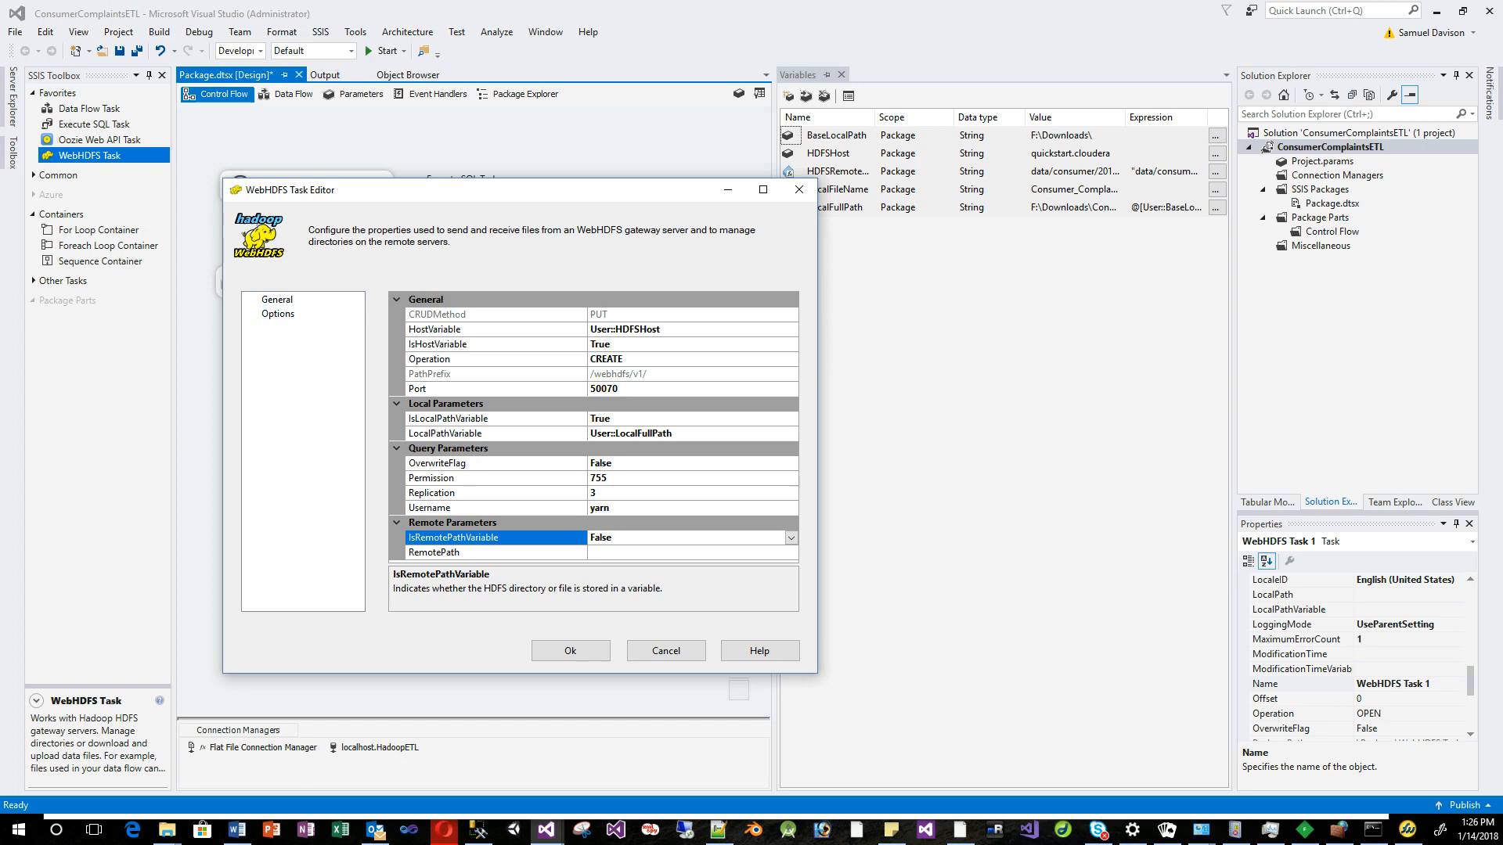
Close the WebHDFS editor and add a package variable named HDFSRemoteFullPath.
{"action": "left_click", "coordinate": [570, 650]}
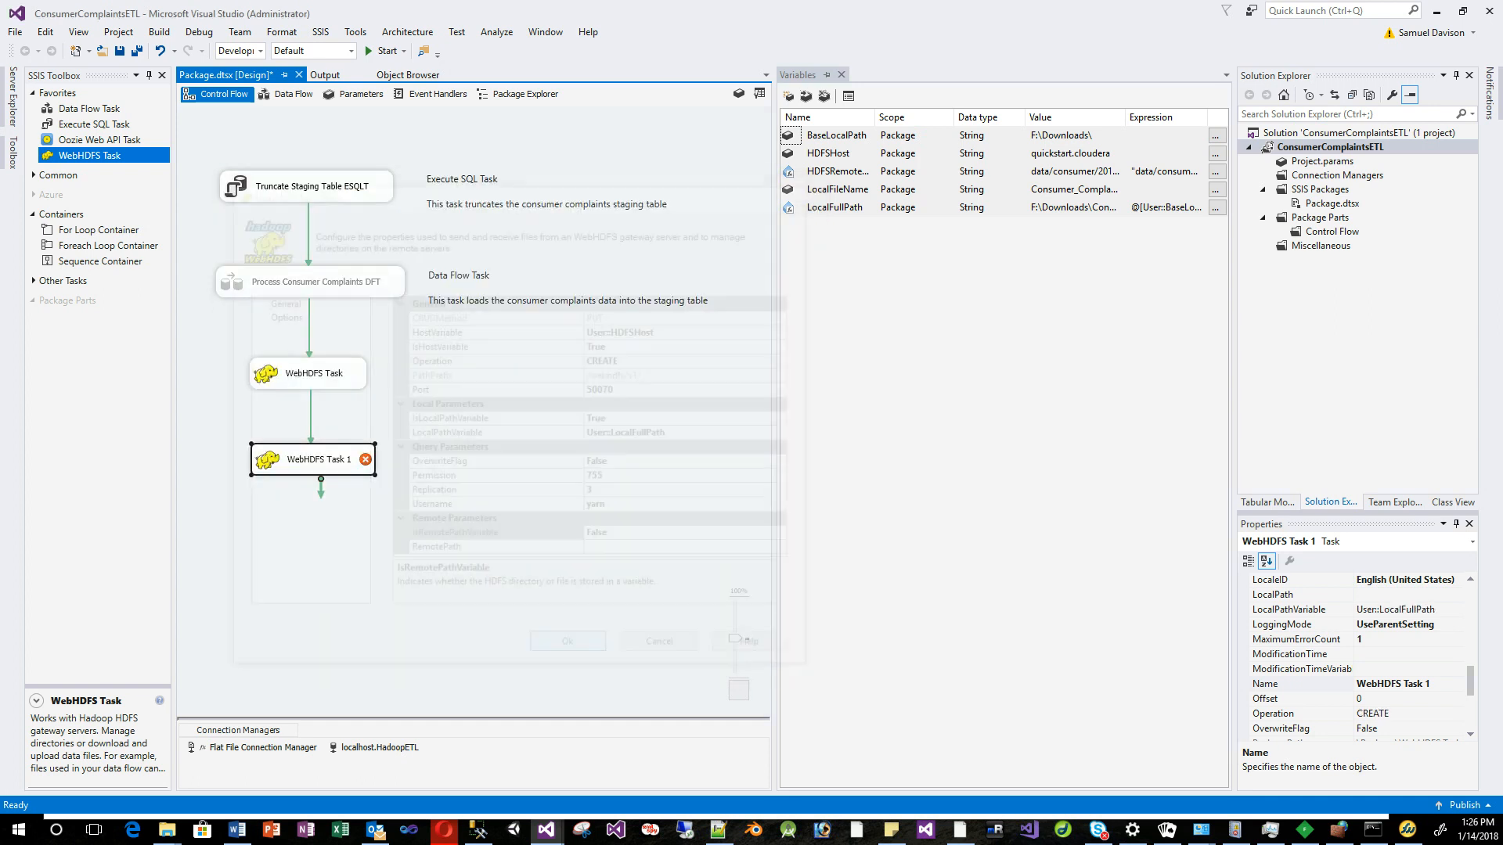
{"action": "left_click", "coordinate": [798, 75]}
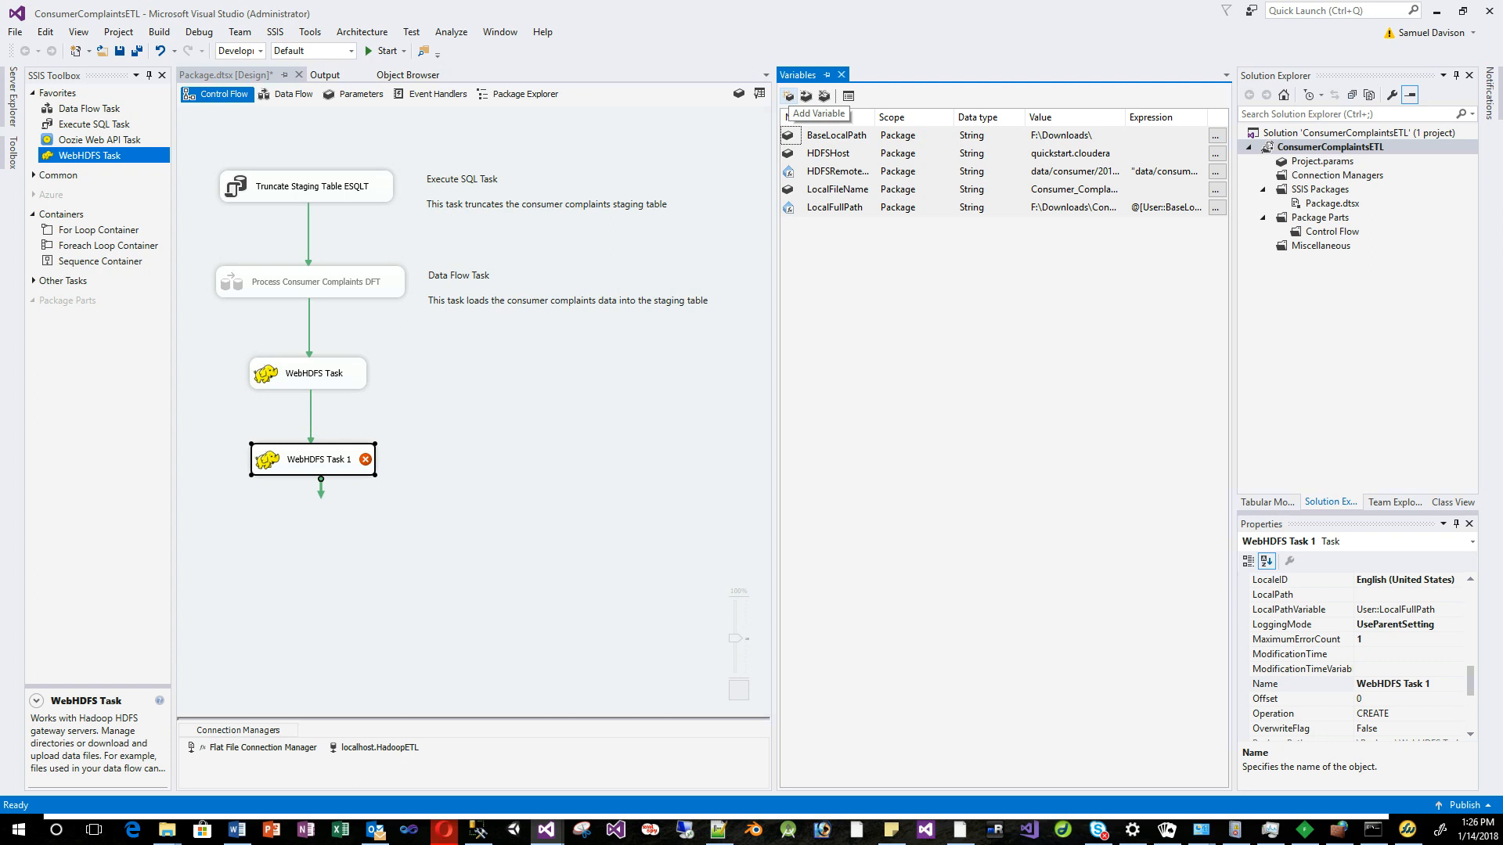
{"action": "left_click", "coordinate": [788, 96]}
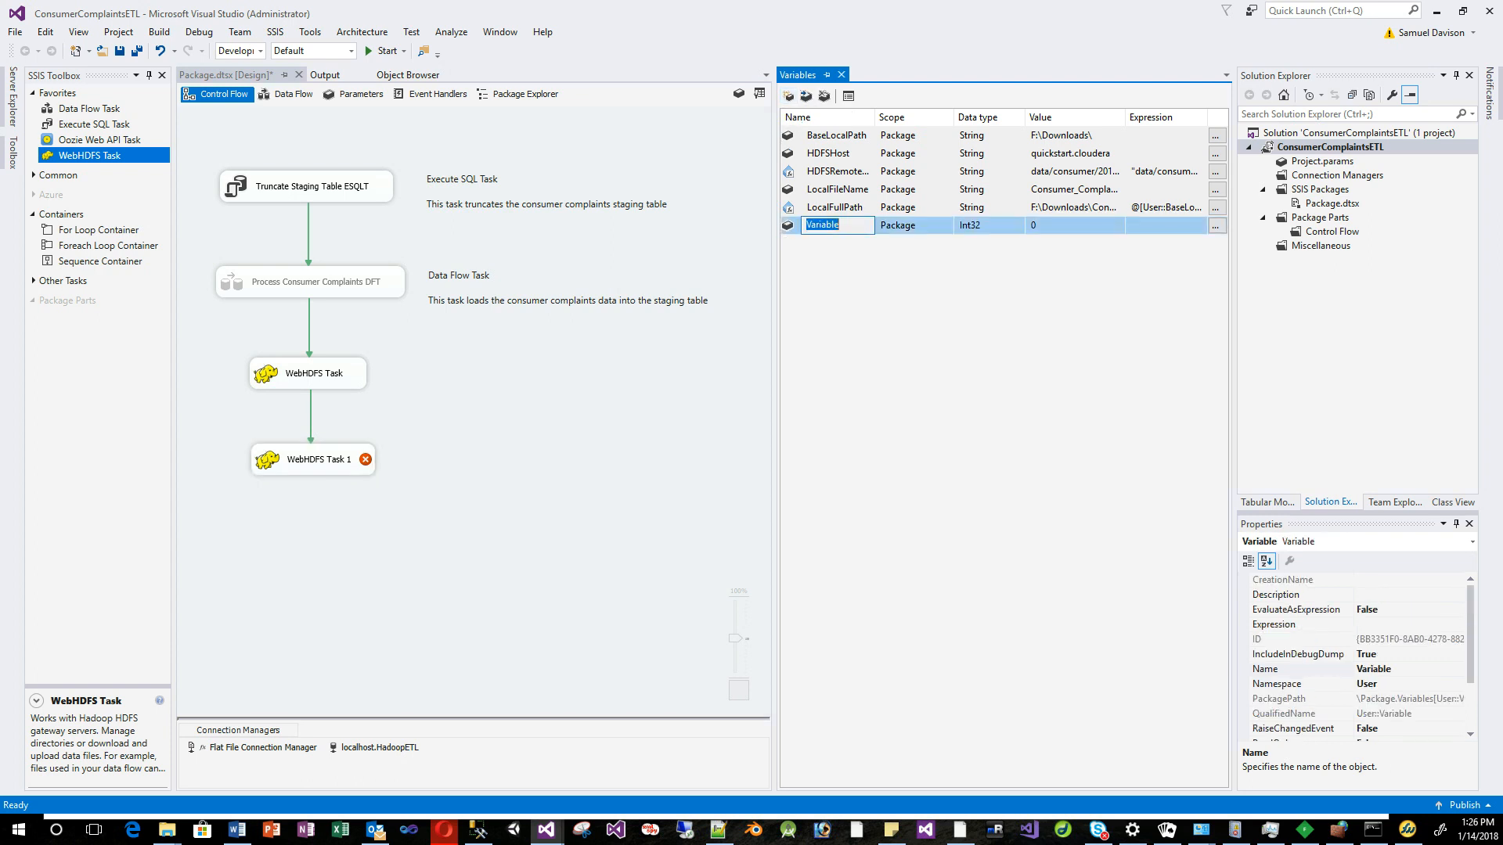
{"action": "type", "text": "HDFS"}
{"action": "type", "text": "Rmote"}
{"action": "key", "text": "BackSpace"}
{"action": "key", "text": "BackSpace"}
{"action": "key", "text": "BackSpace"}
{"action": "type", "text": "emor"}
{"action": "type", "text": "eFullPath"}
Make HDFSRemoteFullPath a String variable and open its Expression Builder.
{"action": "left_click", "coordinate": [1017, 226]}
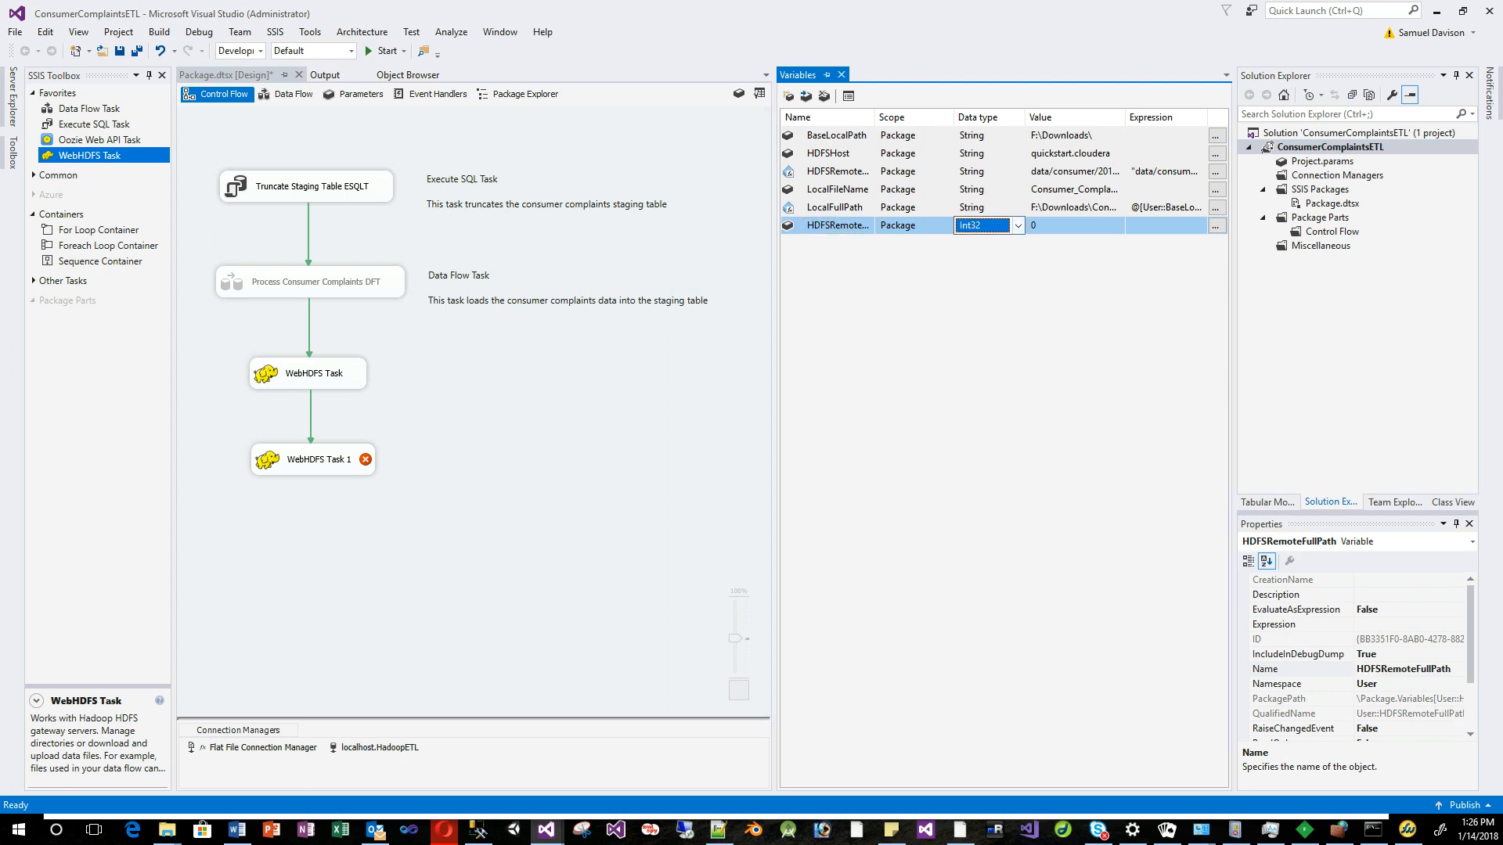
{"action": "left_click", "coordinate": [1017, 226]}
{"action": "key", "text": "Return"}
{"action": "left_click", "coordinate": [1166, 226]}
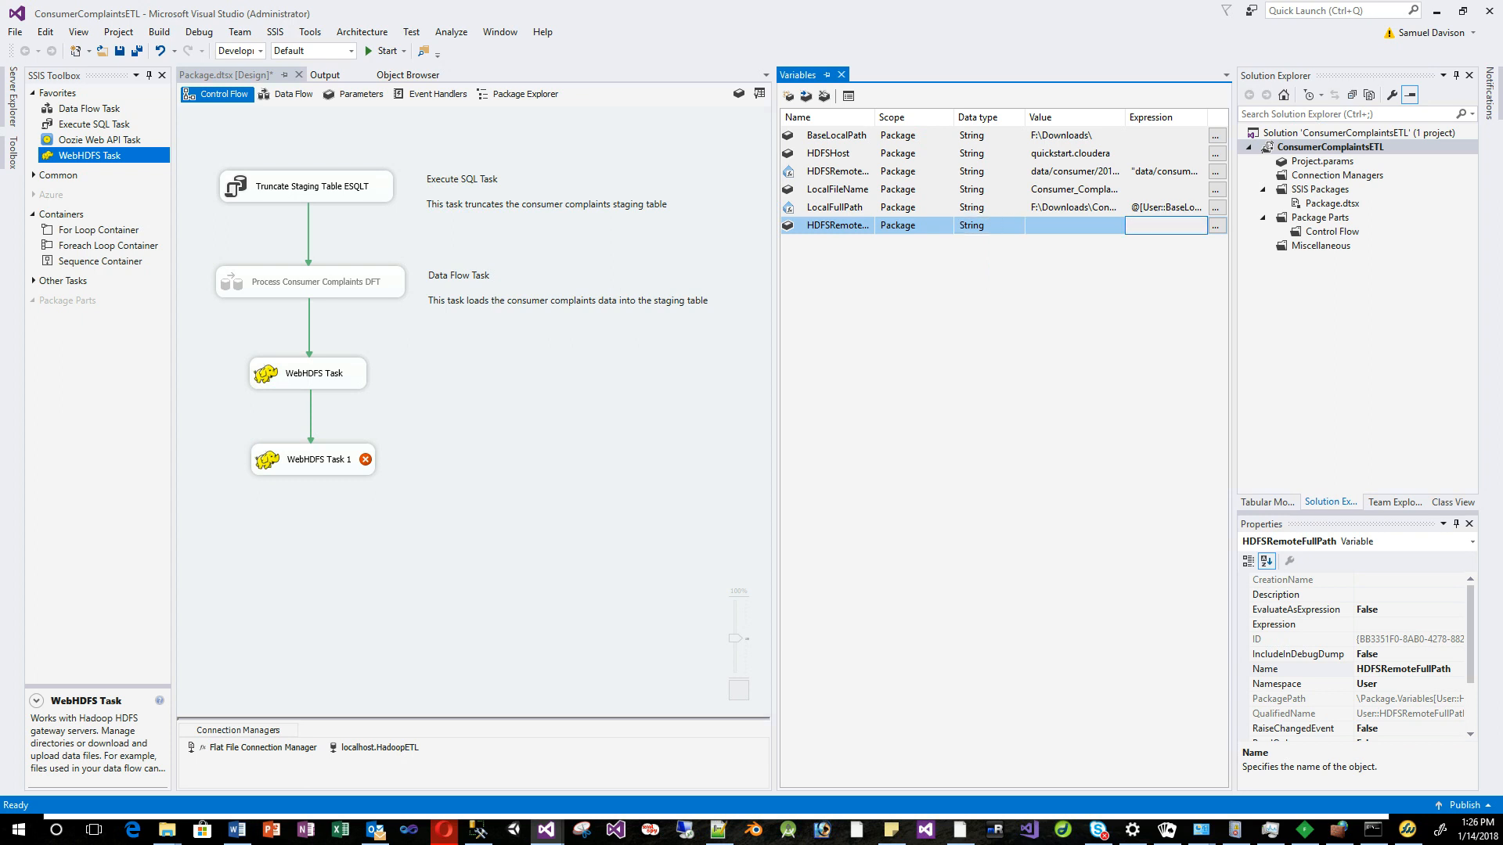
{"action": "left_click", "coordinate": [1216, 226]}
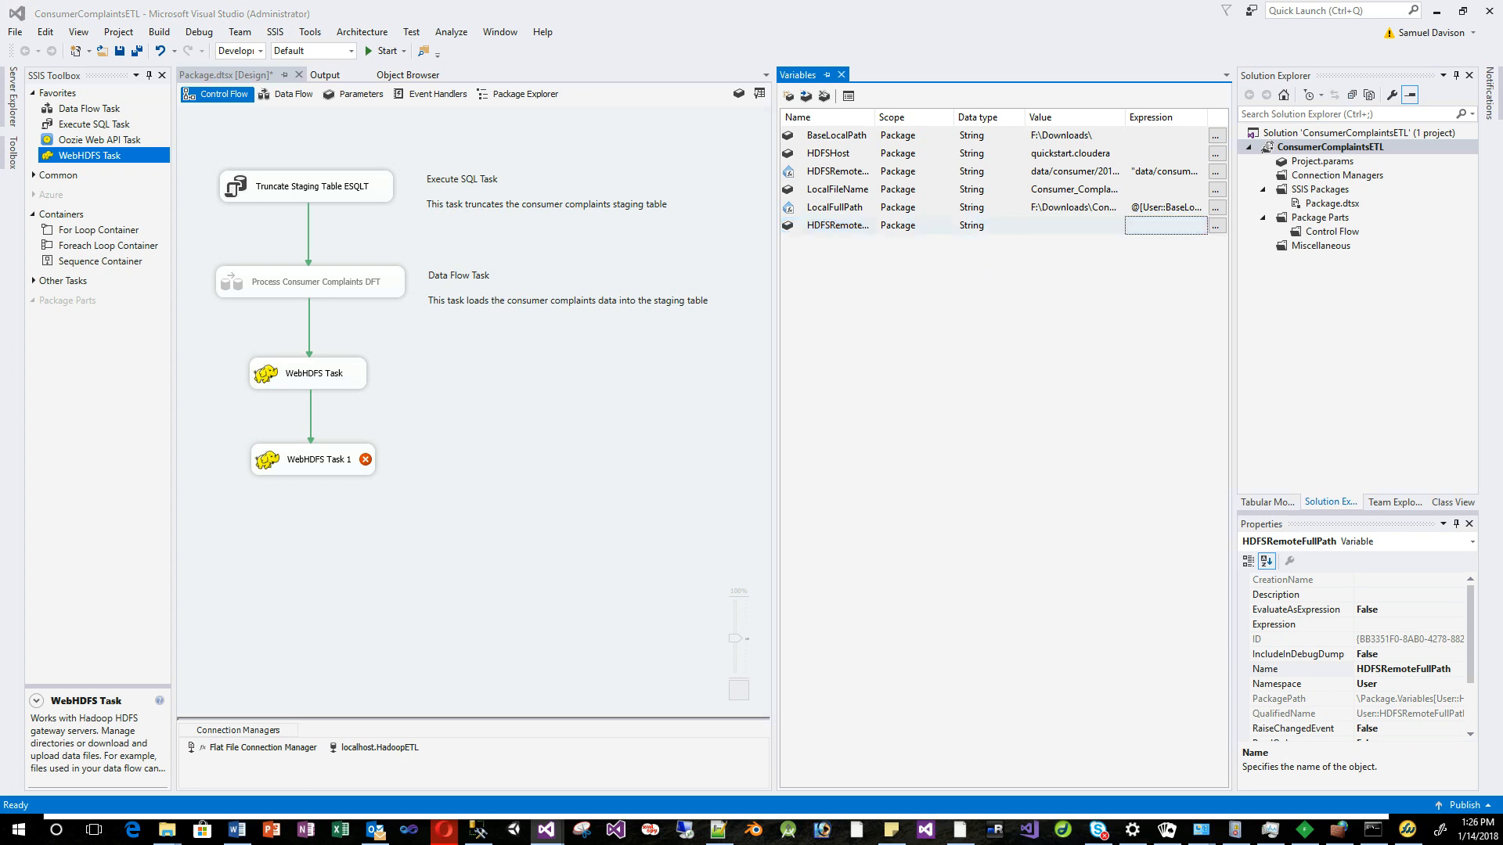
{"action": "left_click_drag", "start_coordinate": [2, 235], "coordinate": [465, 251]}
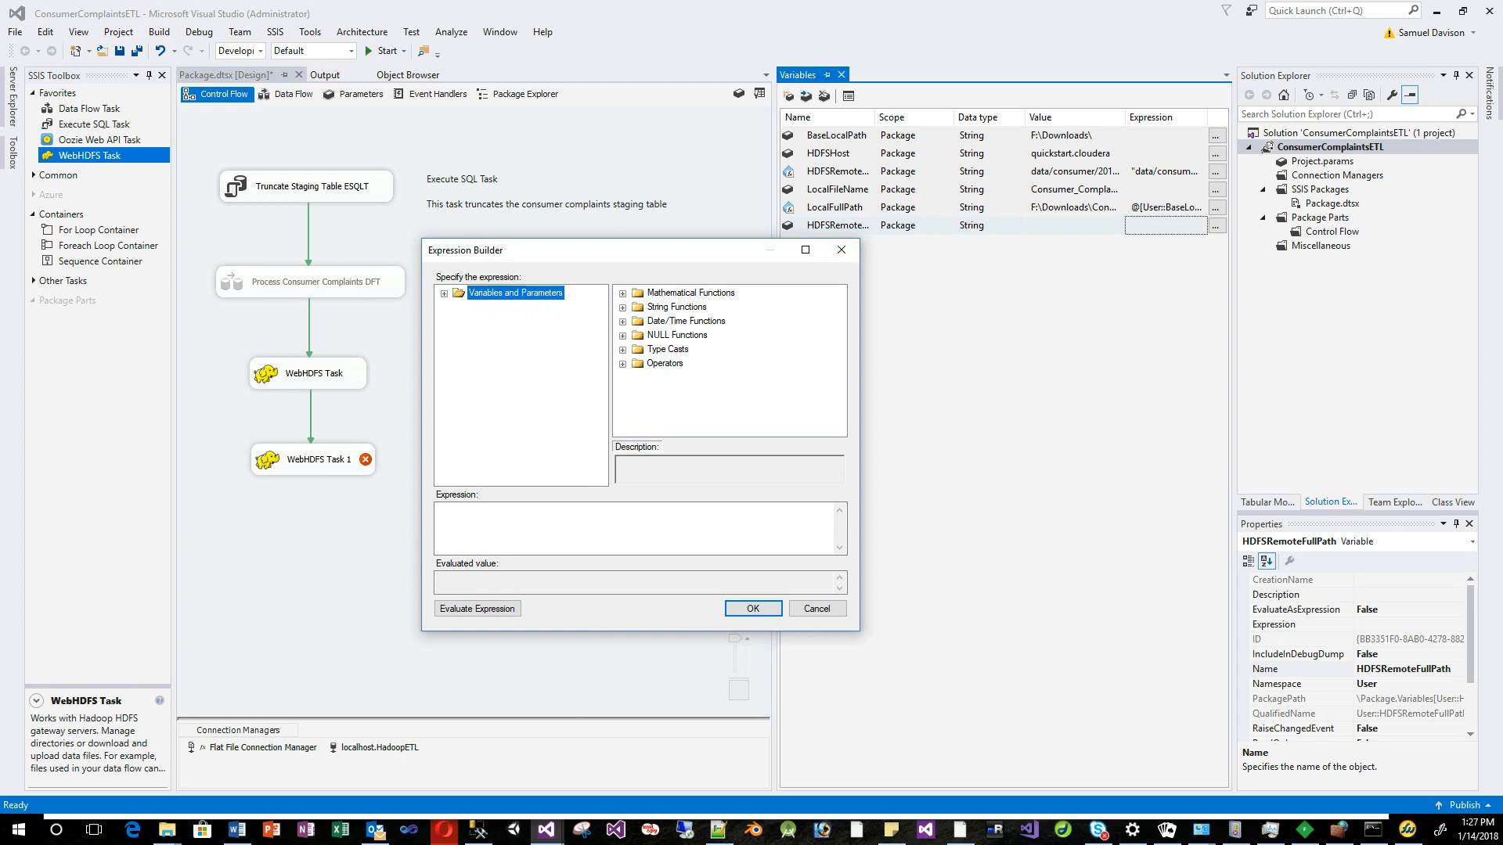
Build the expression User::HDFSRemotePath + "/" + User::LocalFileName and check it evaluates to data/consumer/2018/01/14/Consumer_Complaints.csv.
{"action": "left_click", "coordinate": [444, 293]}
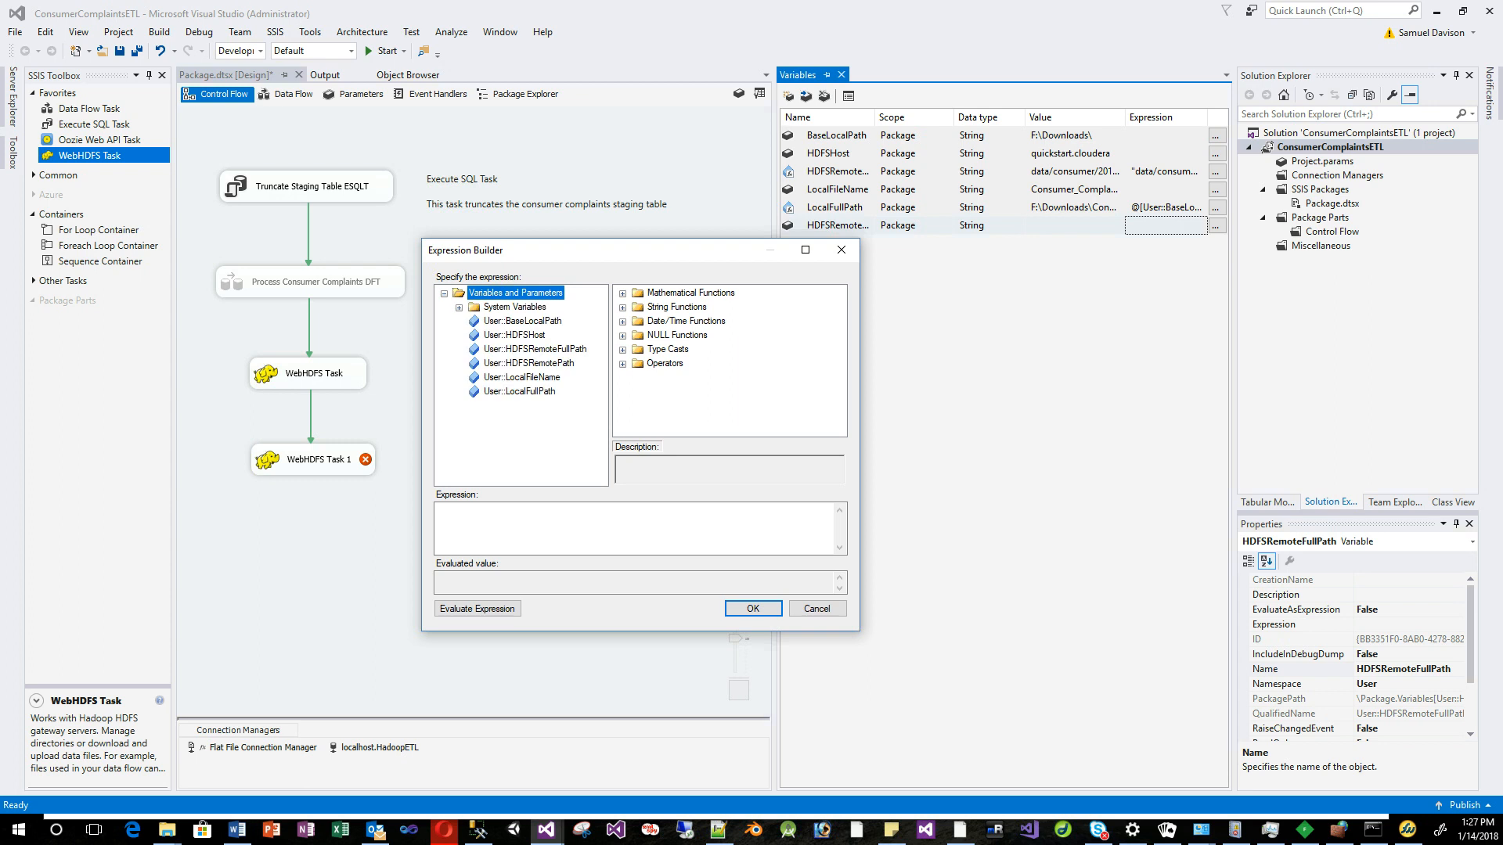
{"action": "left_click_drag", "start_coordinate": [528, 363], "coordinate": [534, 523]}
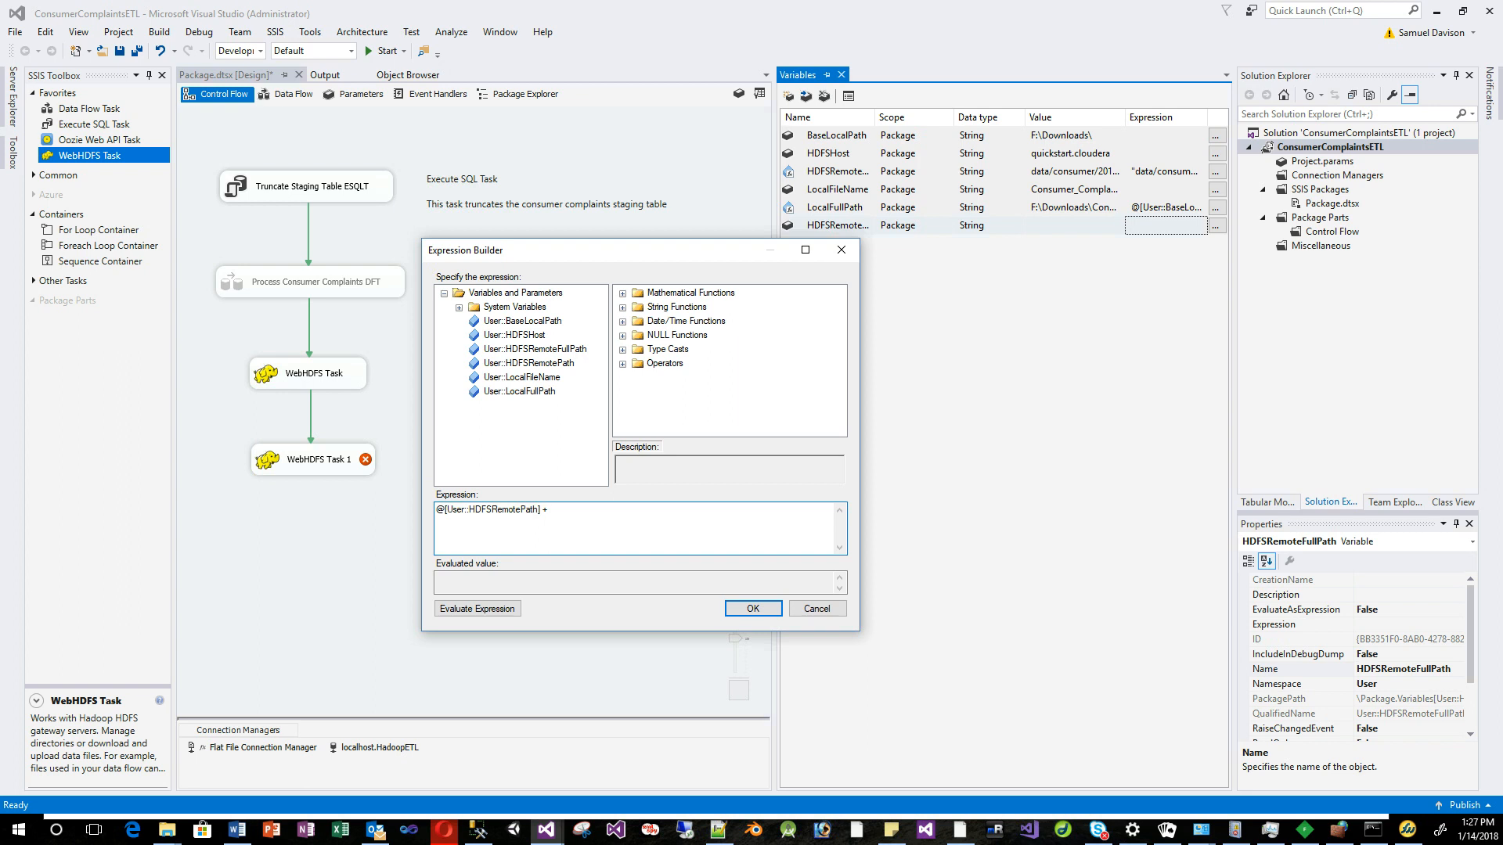
{"action": "type", "text": "+ \"\""}
{"action": "type", "text": "/\" +"}
{"action": "left_click_drag", "start_coordinate": [522, 377], "coordinate": [587, 514]}
{"action": "left_click", "coordinate": [478, 609]}
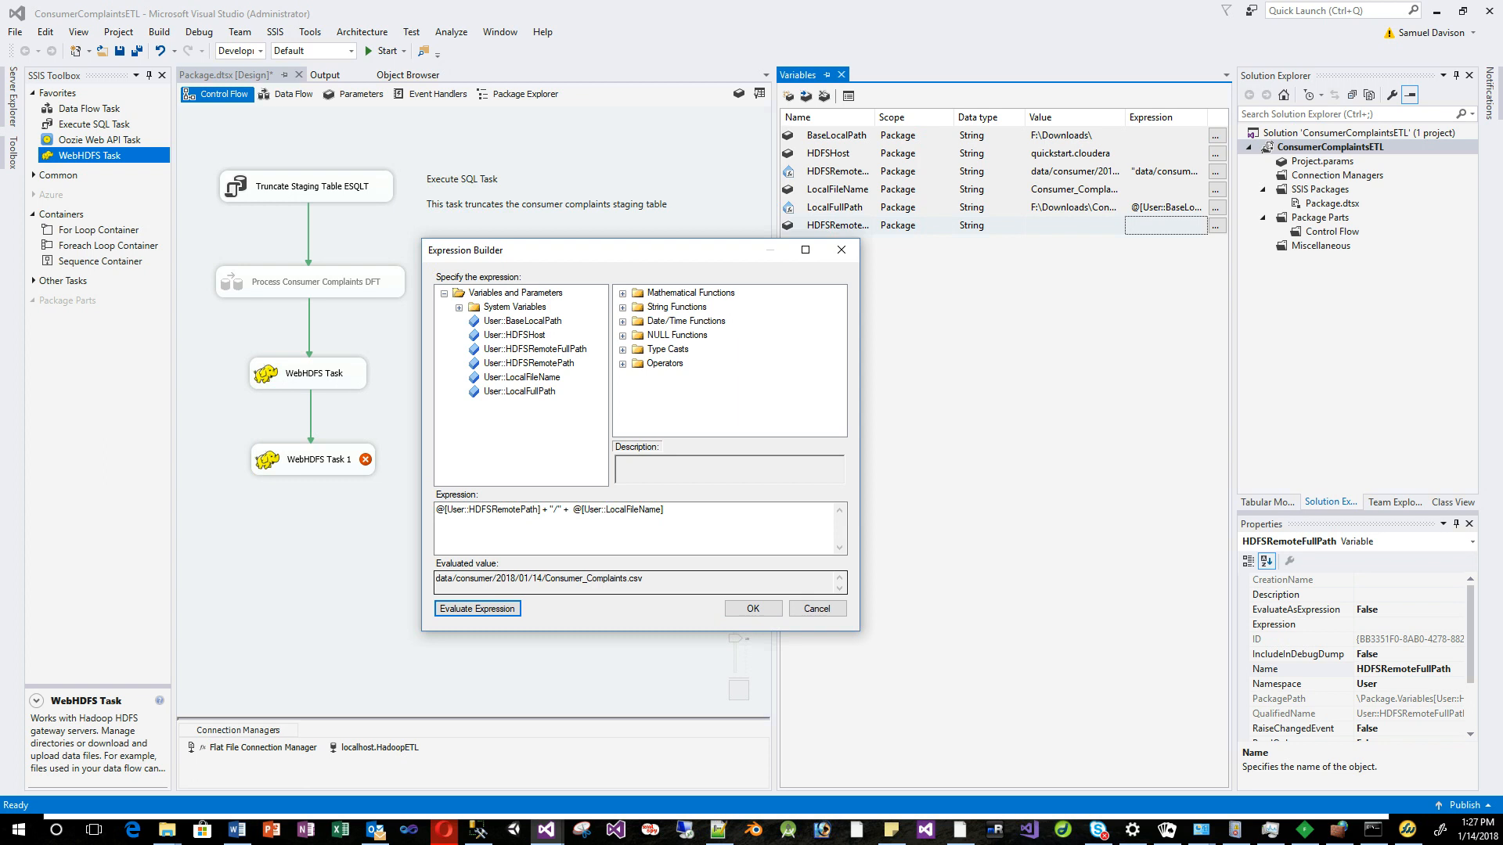
{"action": "left_click_drag", "start_coordinate": [645, 579], "coordinate": [436, 579]}
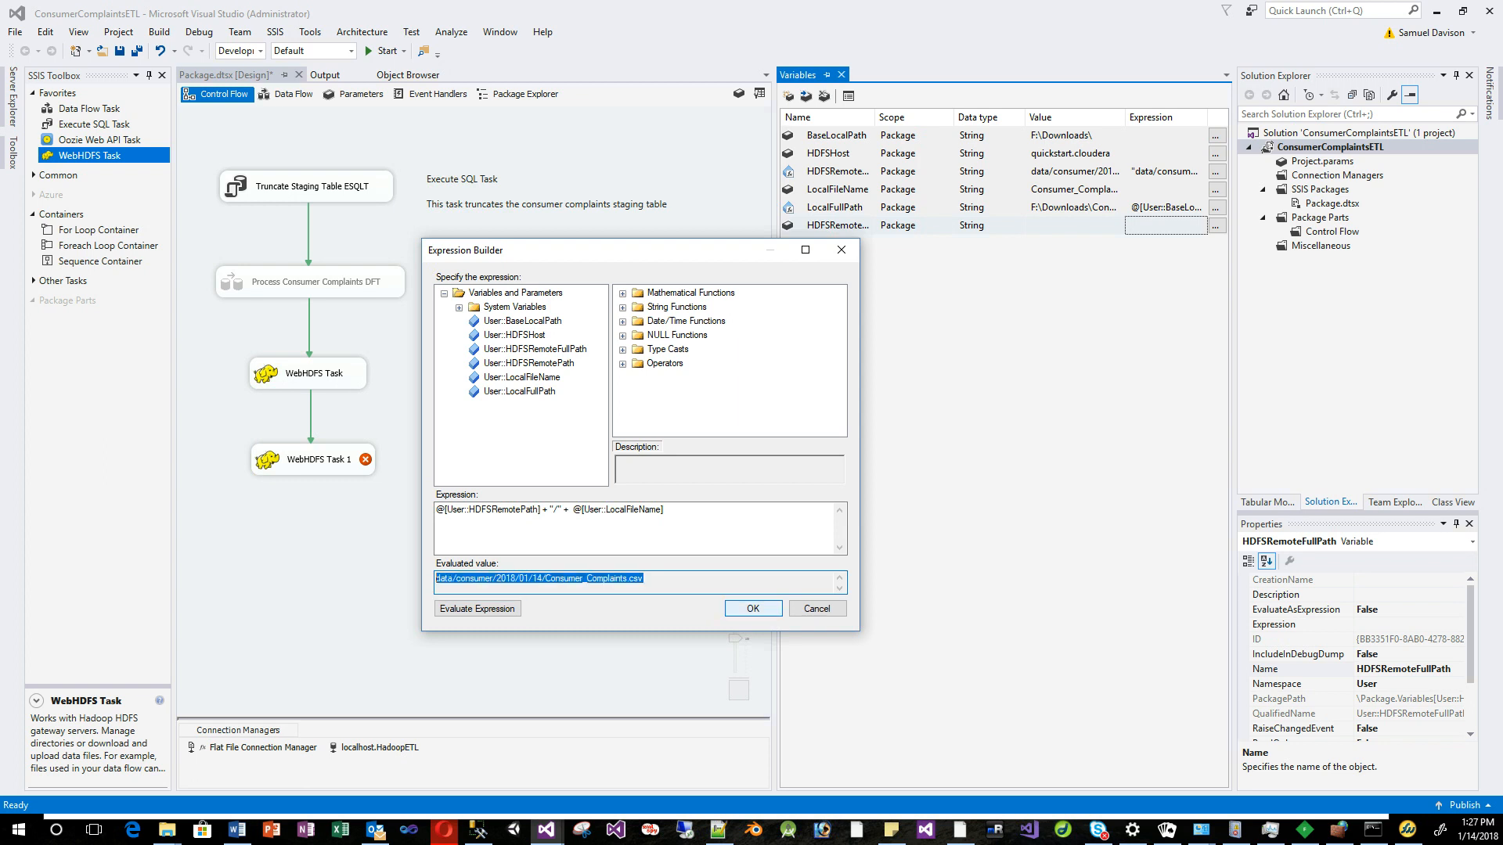
{"action": "left_click", "coordinate": [753, 609]}
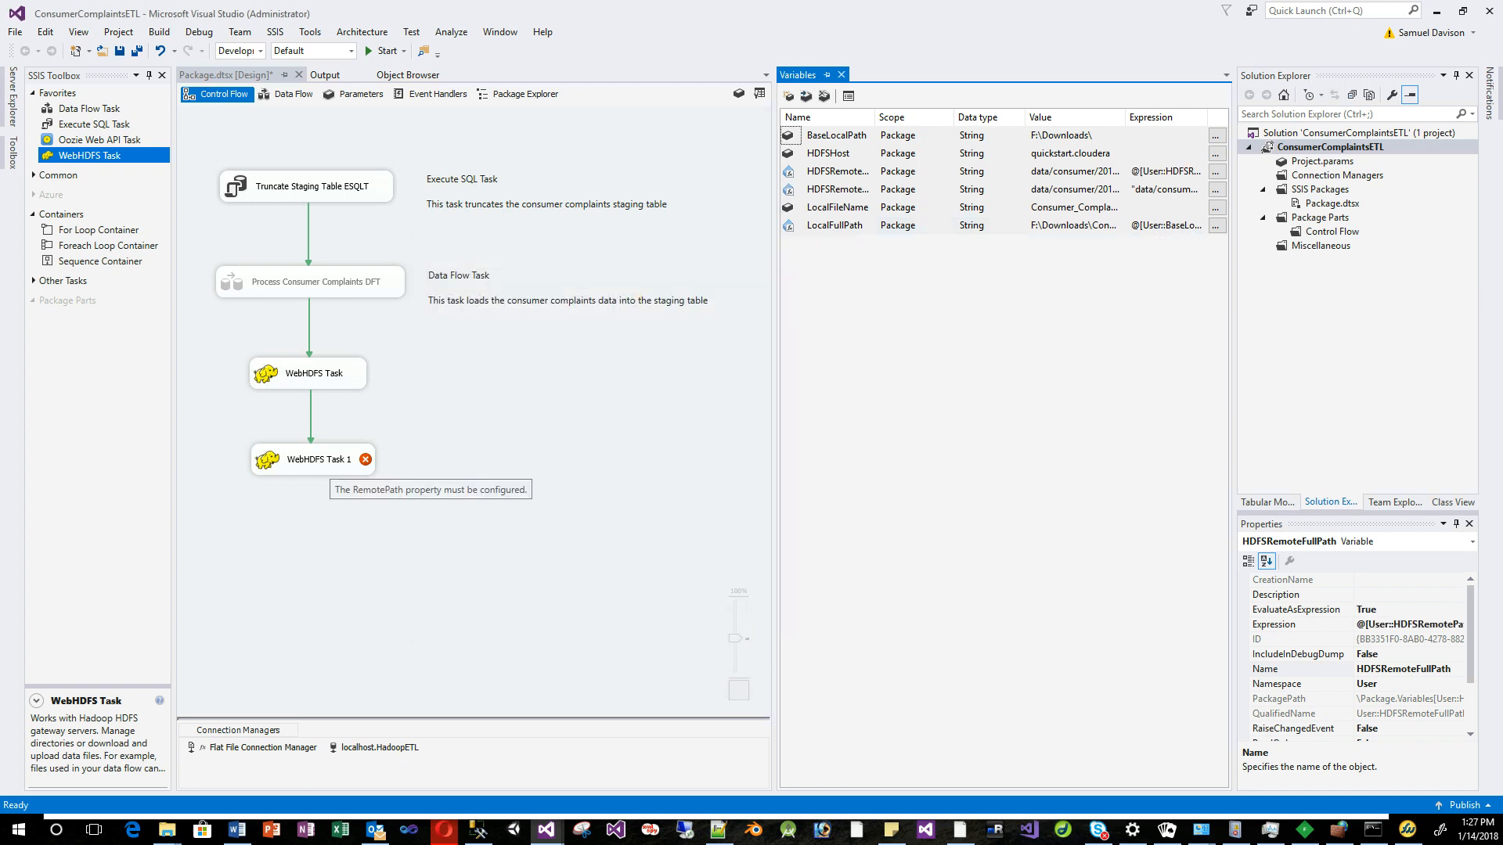
Set WebHDFS Task 1's IsRemotePathVariable to True and RemotePathVariable to User::HDFSRemoteFullPath.
{"action": "double_click", "coordinate": [317, 461]}
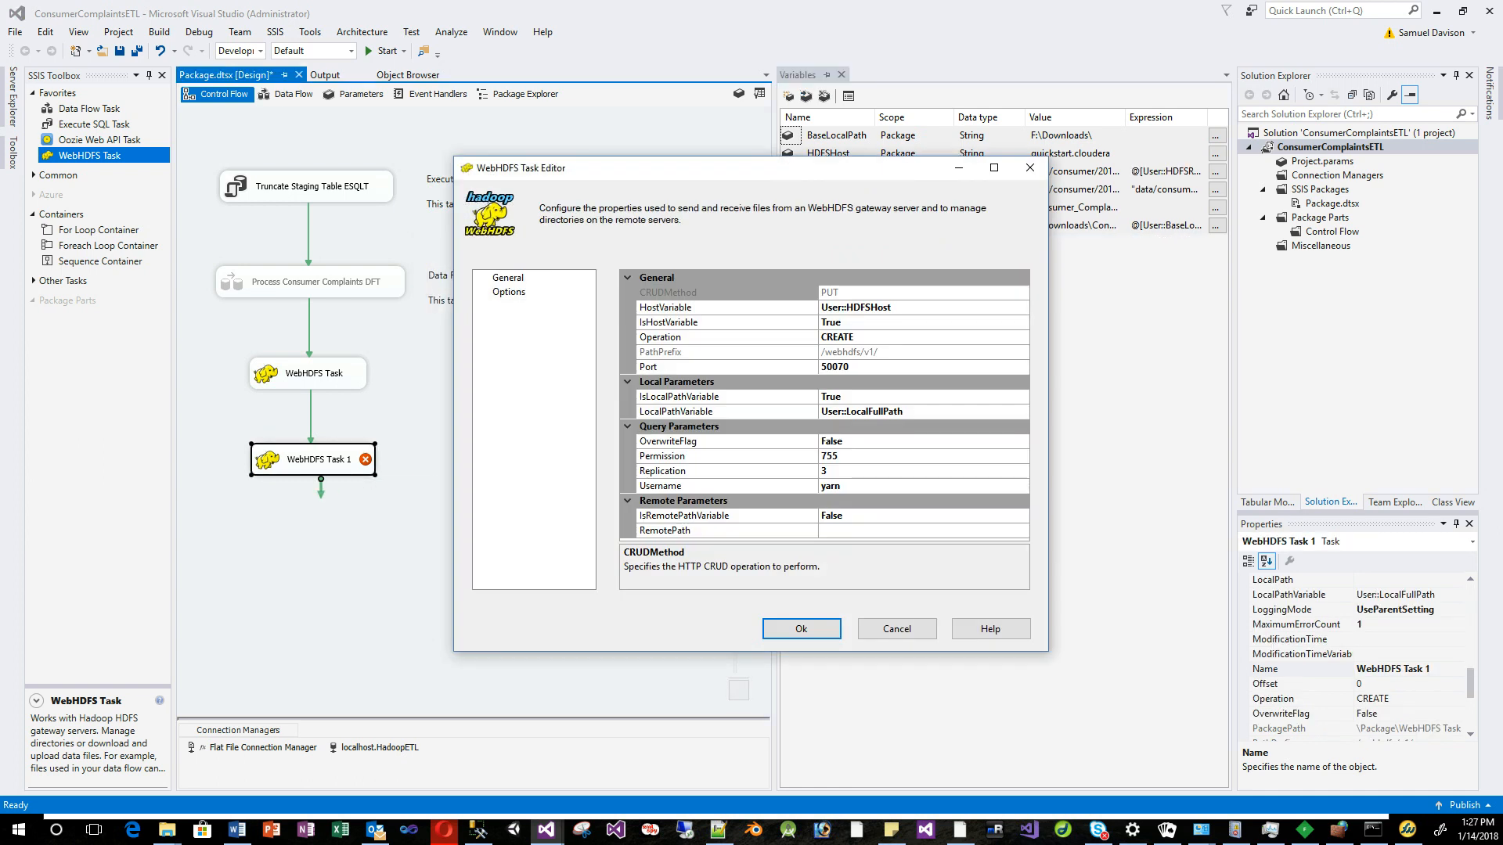
{"action": "left_click", "coordinate": [920, 515]}
{"action": "left_click", "coordinate": [1023, 517]}
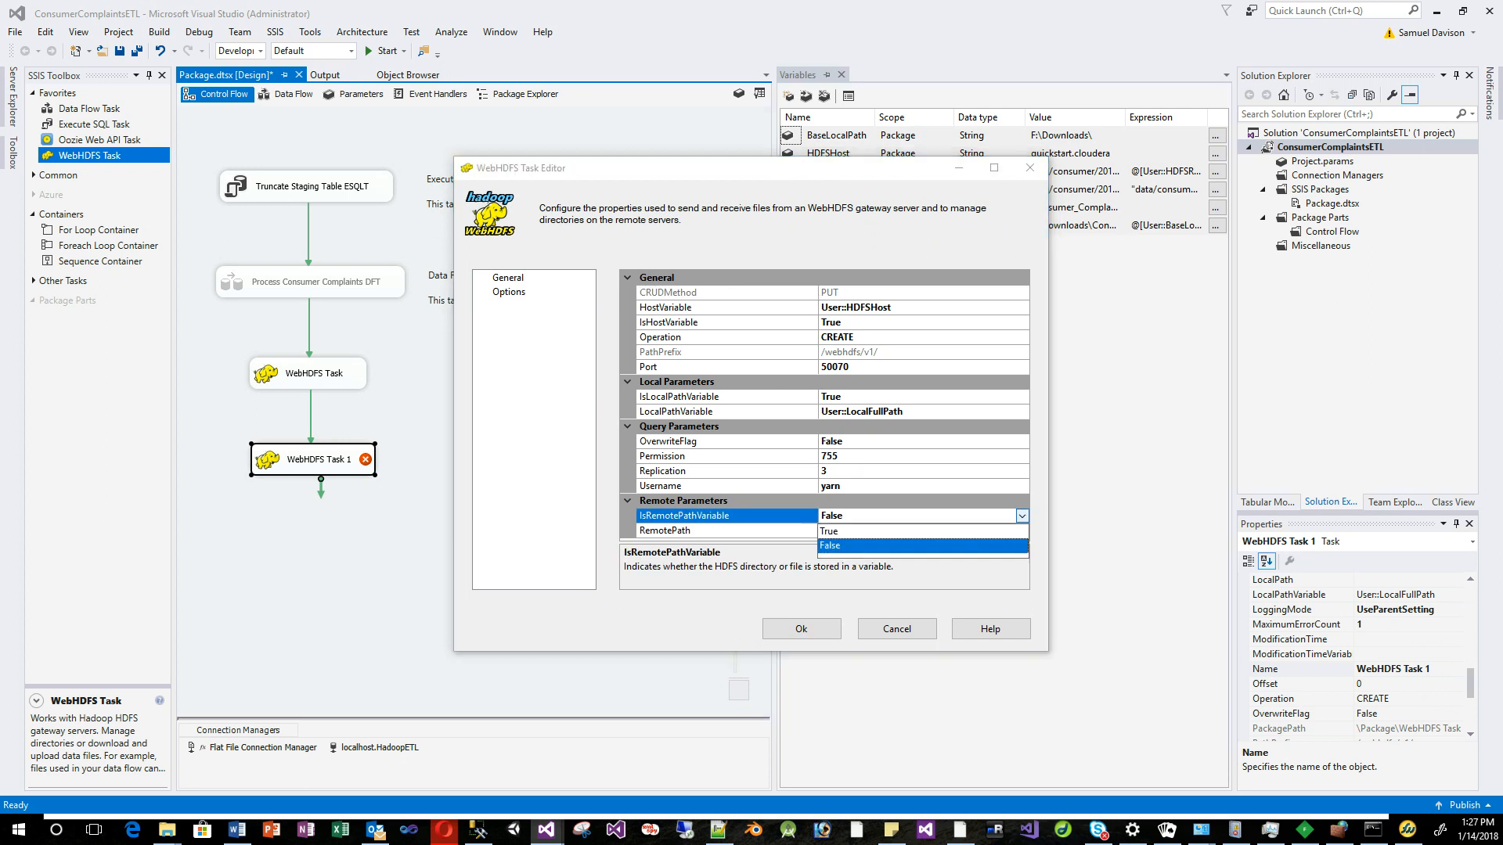
{"action": "left_click", "coordinate": [922, 531]}
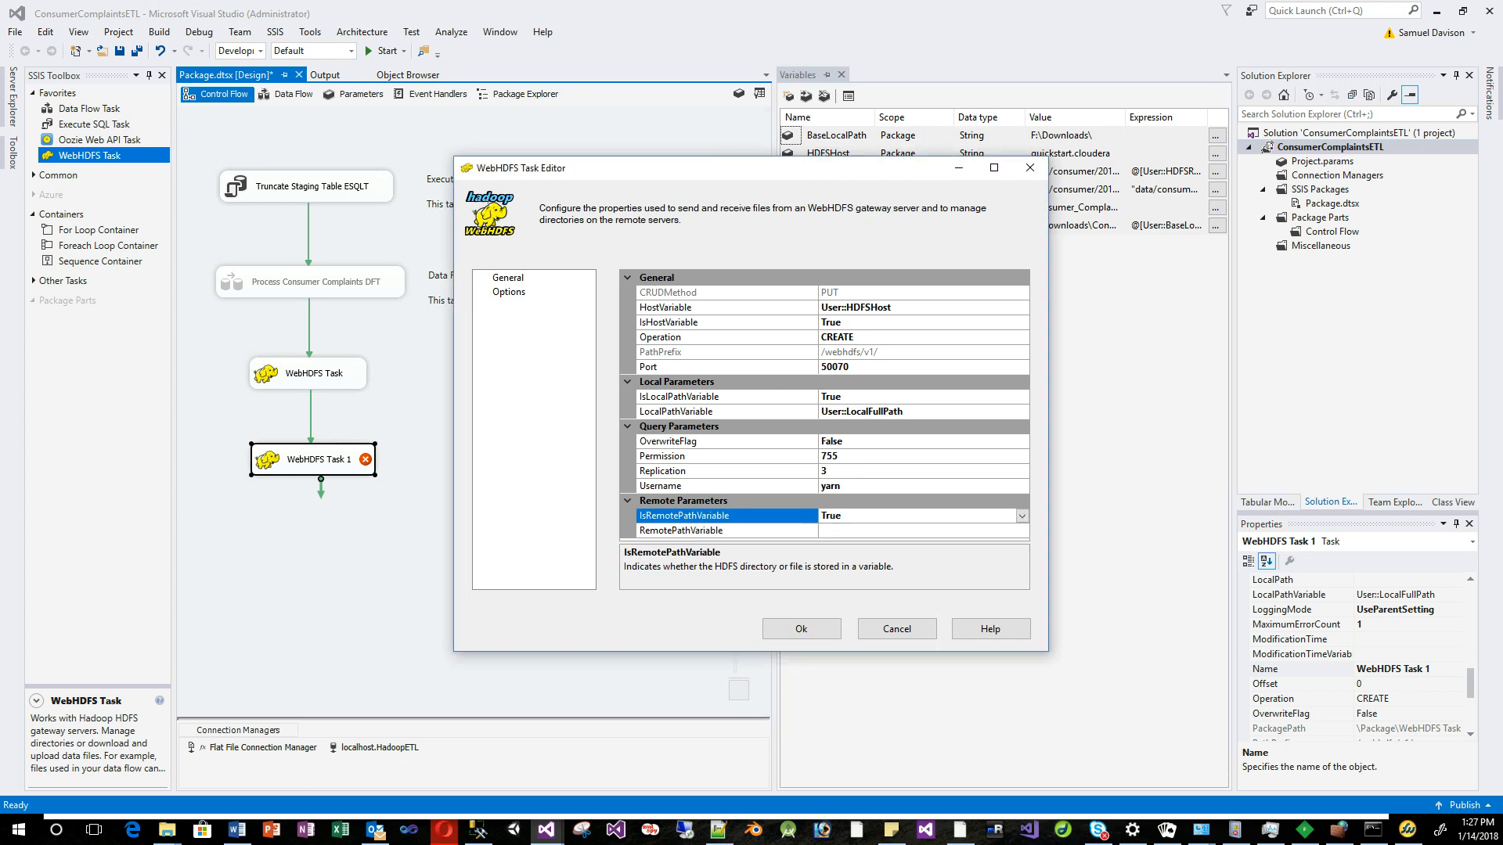
{"action": "left_click", "coordinate": [922, 531]}
{"action": "left_click", "coordinate": [1022, 531]}
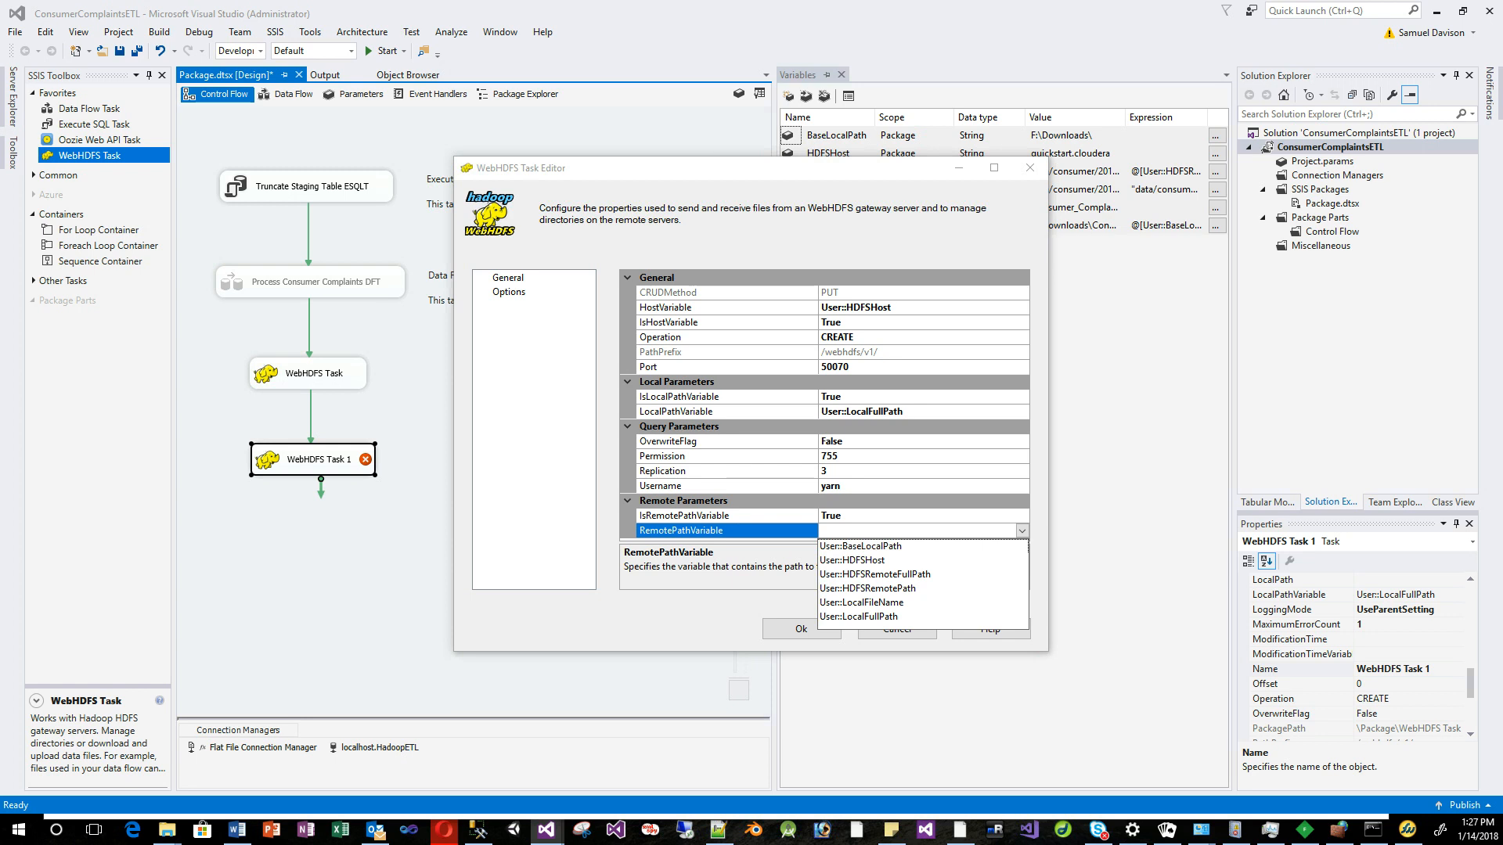
{"action": "left_click", "coordinate": [875, 574]}
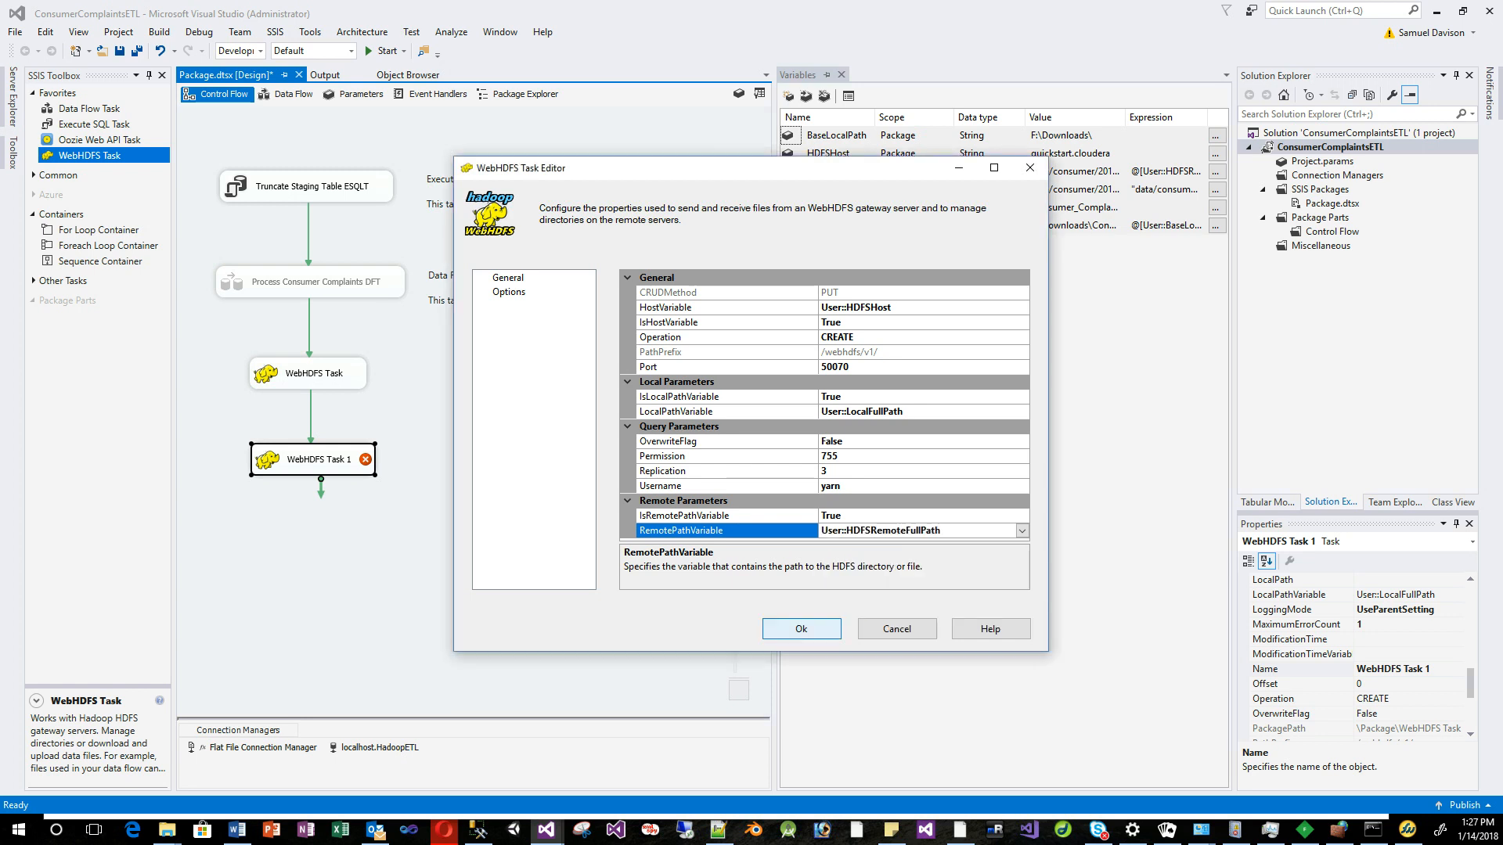
{"action": "left_click", "coordinate": [801, 629]}
Save and execute Package.dtsx, then switch to the Hue browser window once it succeeds.
{"action": "left_click", "coordinate": [501, 407]}
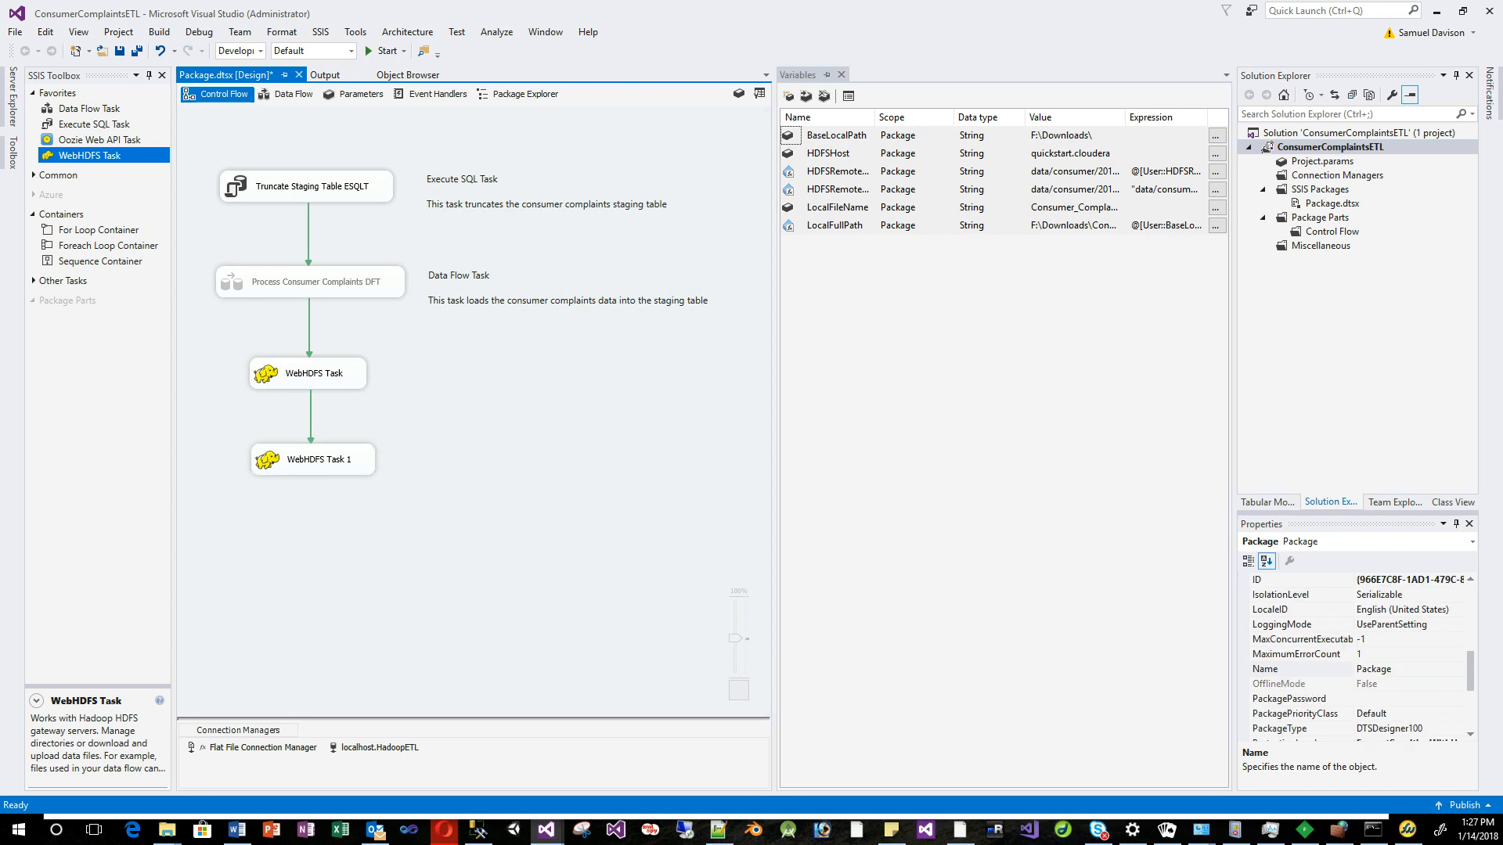
{"action": "left_click", "coordinate": [119, 51]}
{"action": "left_click", "coordinate": [1326, 204]}
{"action": "right_click", "coordinate": [1326, 203]}
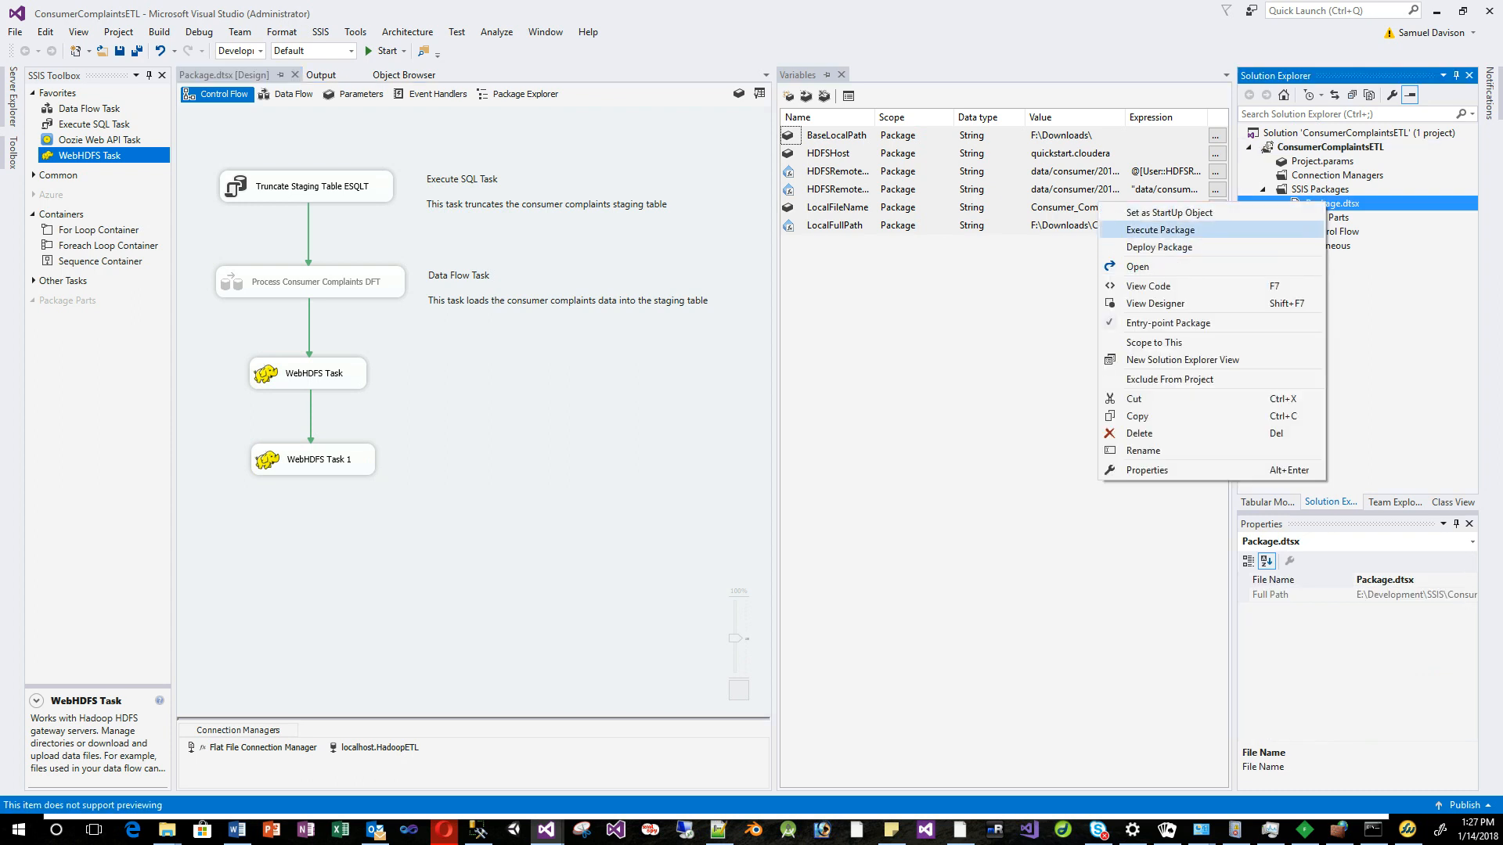
{"action": "left_click", "coordinate": [1160, 230]}
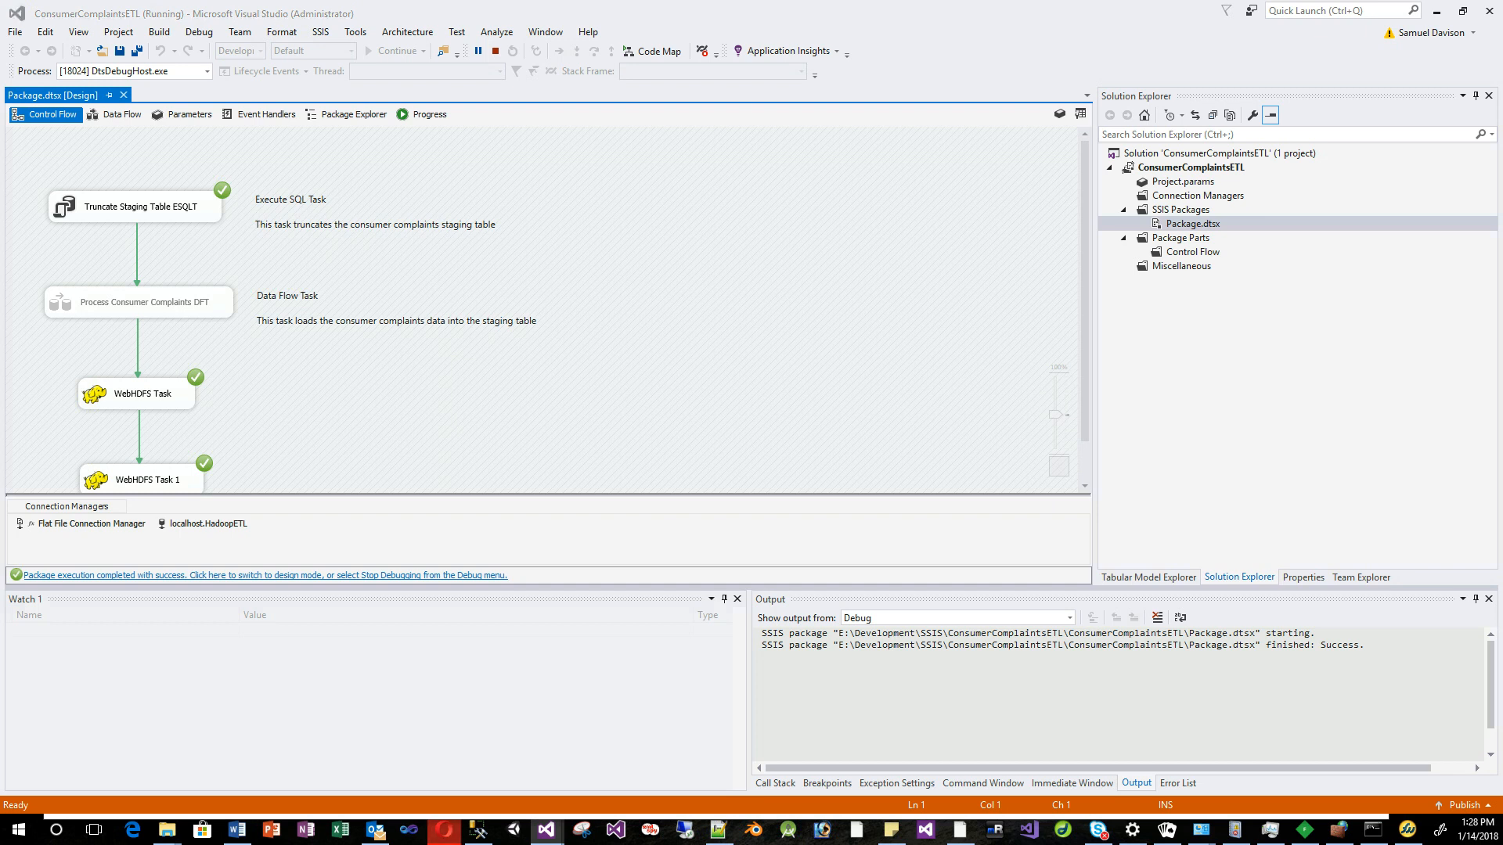
{"action": "left_click", "coordinate": [444, 829]}
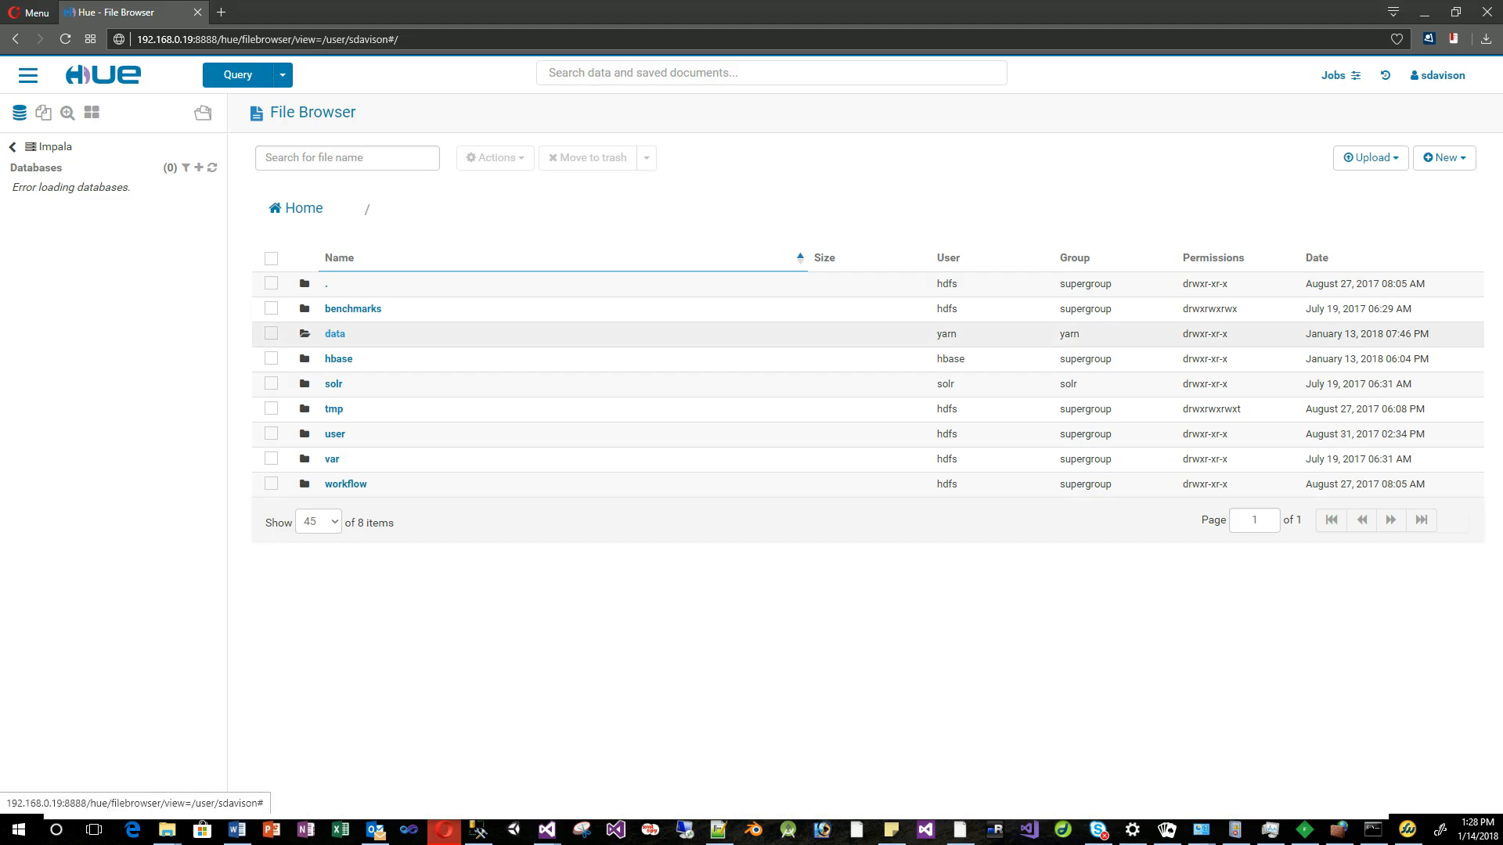
Browse into data/consumer/2018/01/14 to find Consumer_Complaints.csv at 441.0 MB.
{"action": "left_click", "coordinate": [335, 334]}
{"action": "left_click", "coordinate": [348, 359]}
{"action": "left_click", "coordinate": [336, 333]}
{"action": "left_click", "coordinate": [330, 333]}
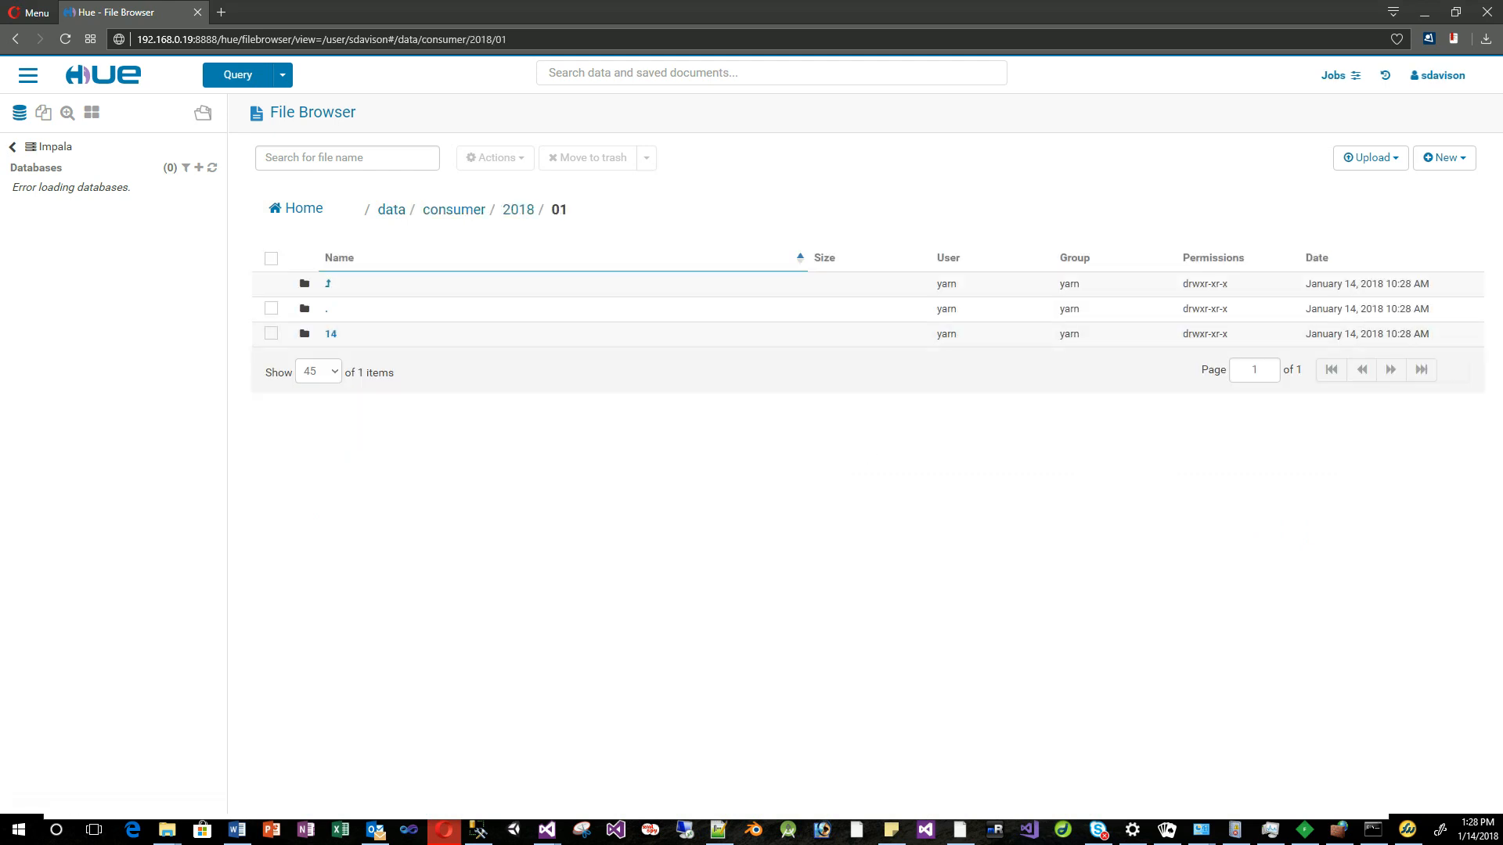
{"action": "left_click", "coordinate": [330, 333]}
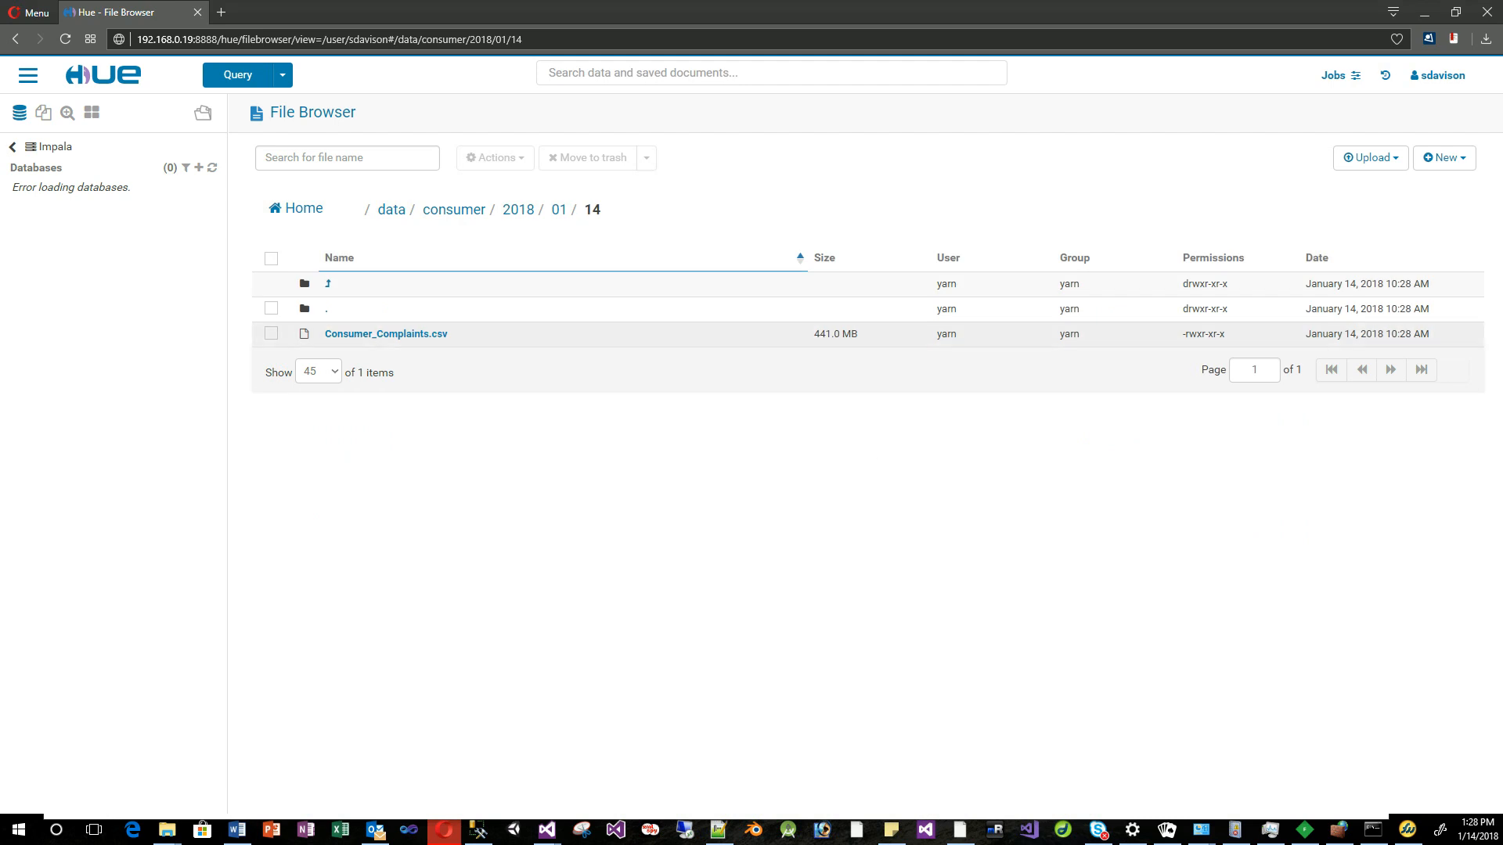